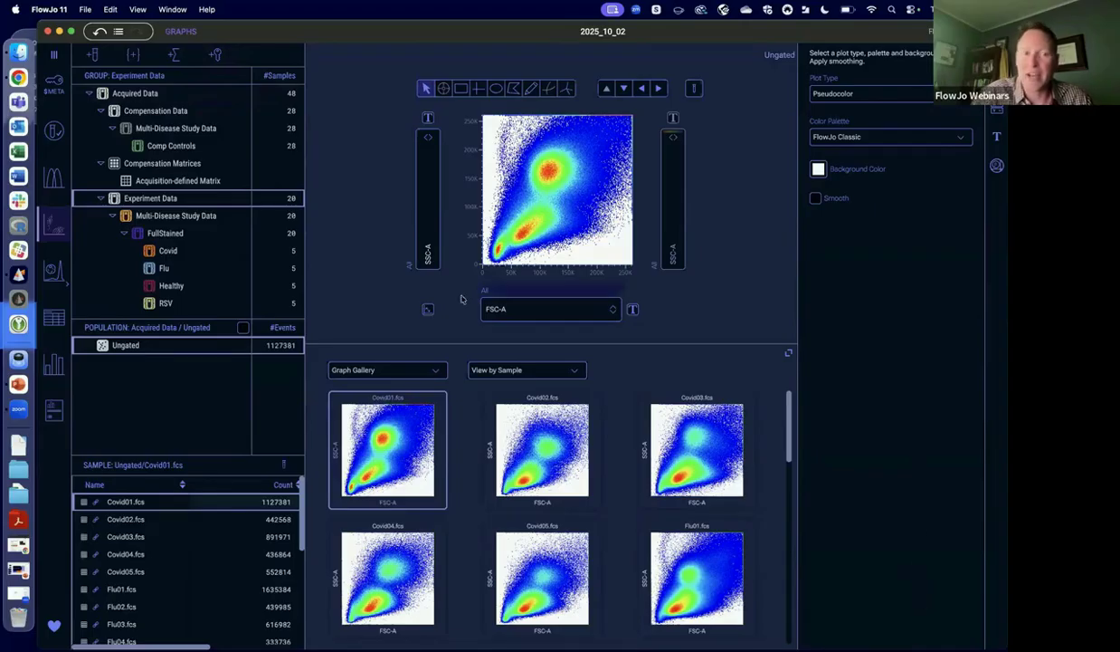
Open the metadata keywords for Experiment Data, pivot the keywords table, and look through the keyword values across the samples.
left_click(55, 88)
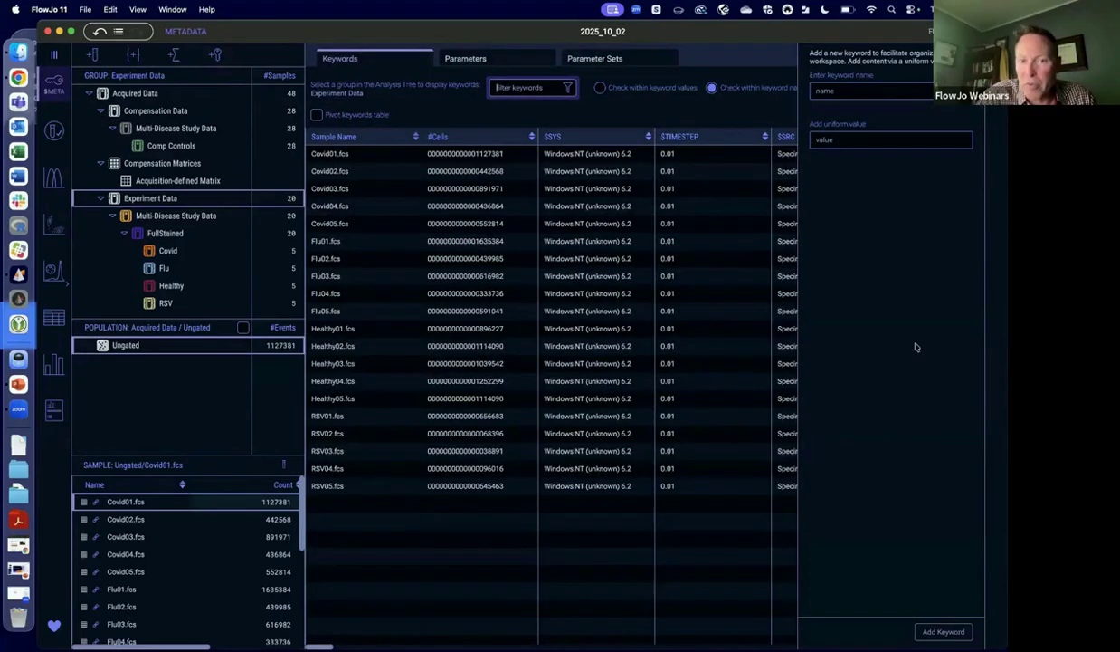
left_click(318, 115)
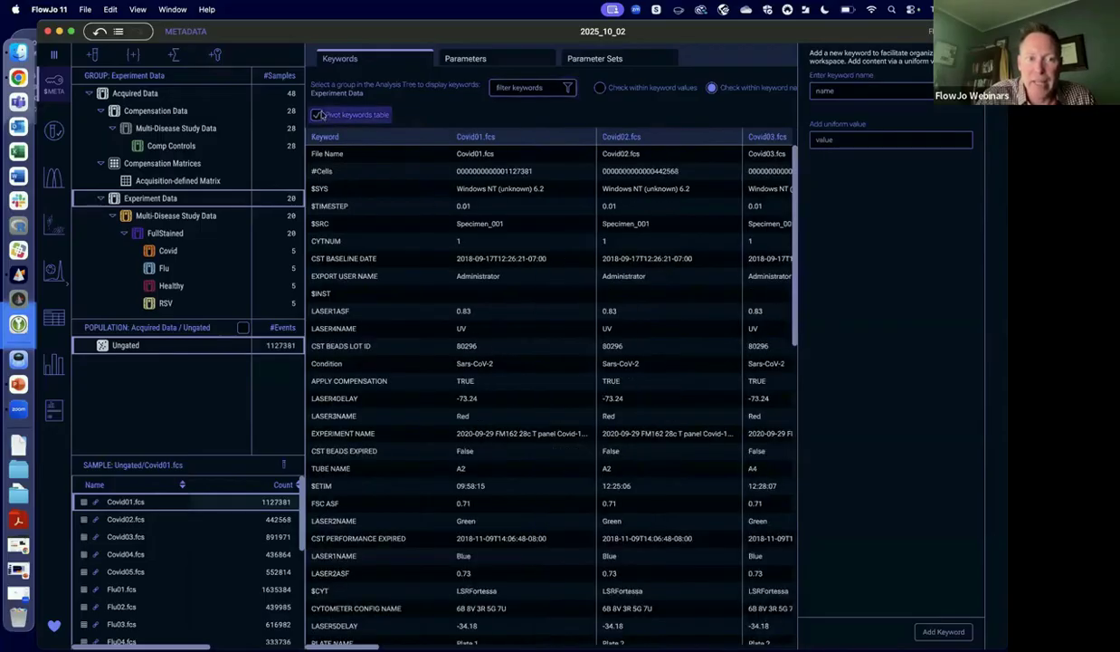
scroll(411, 568, "down", 3)
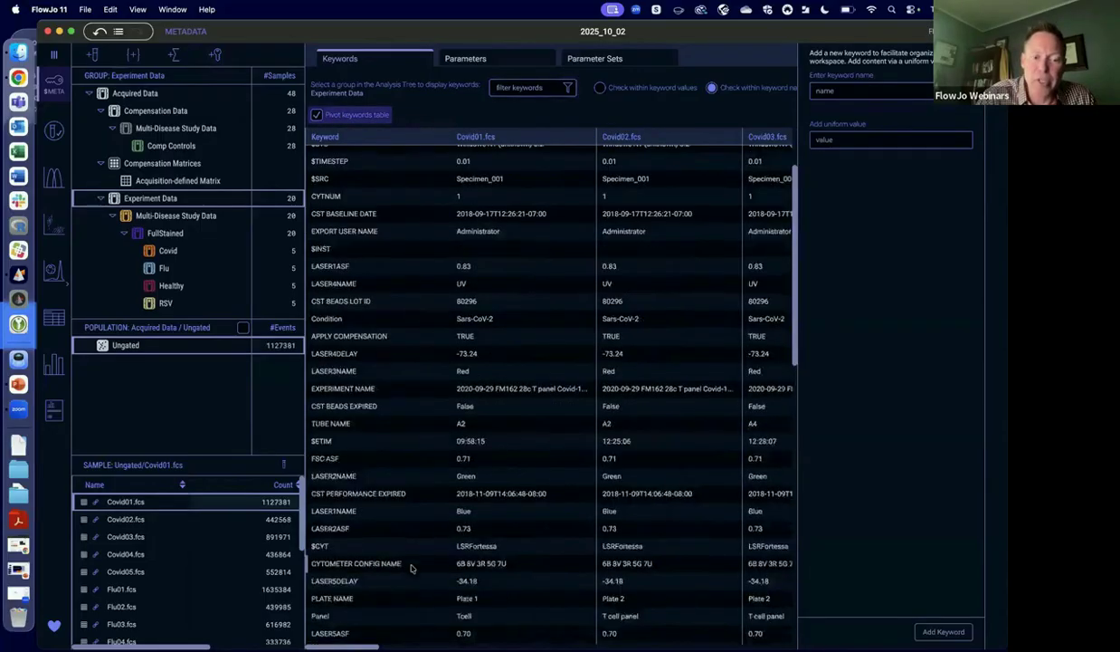
scroll(411, 567, "up", 3)
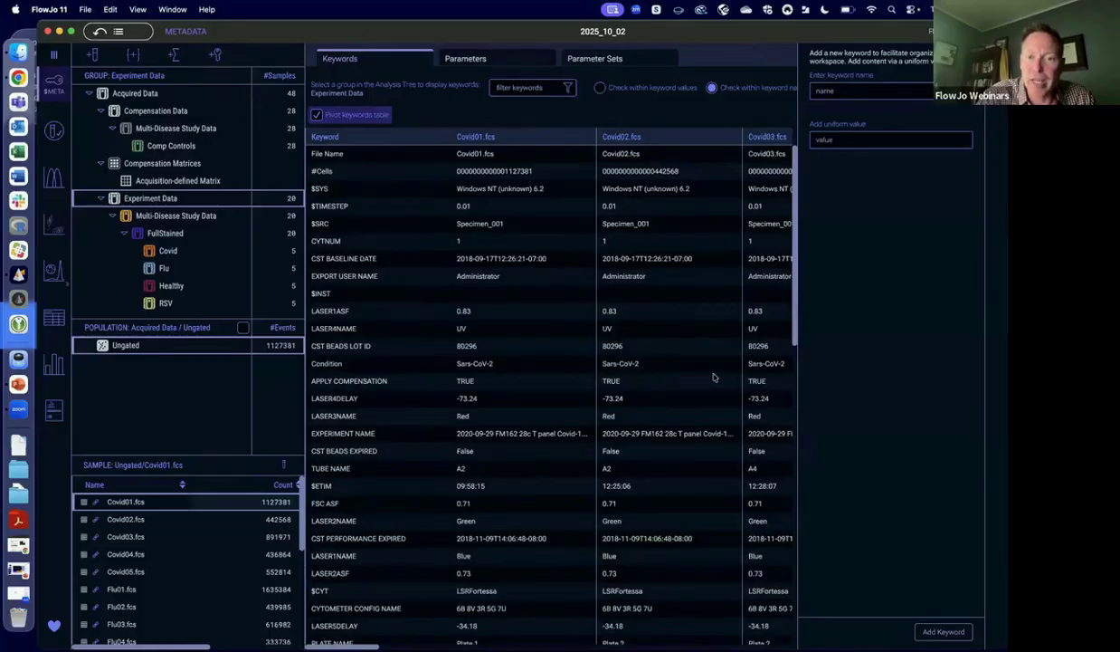
scroll(713, 376, "right", 15)
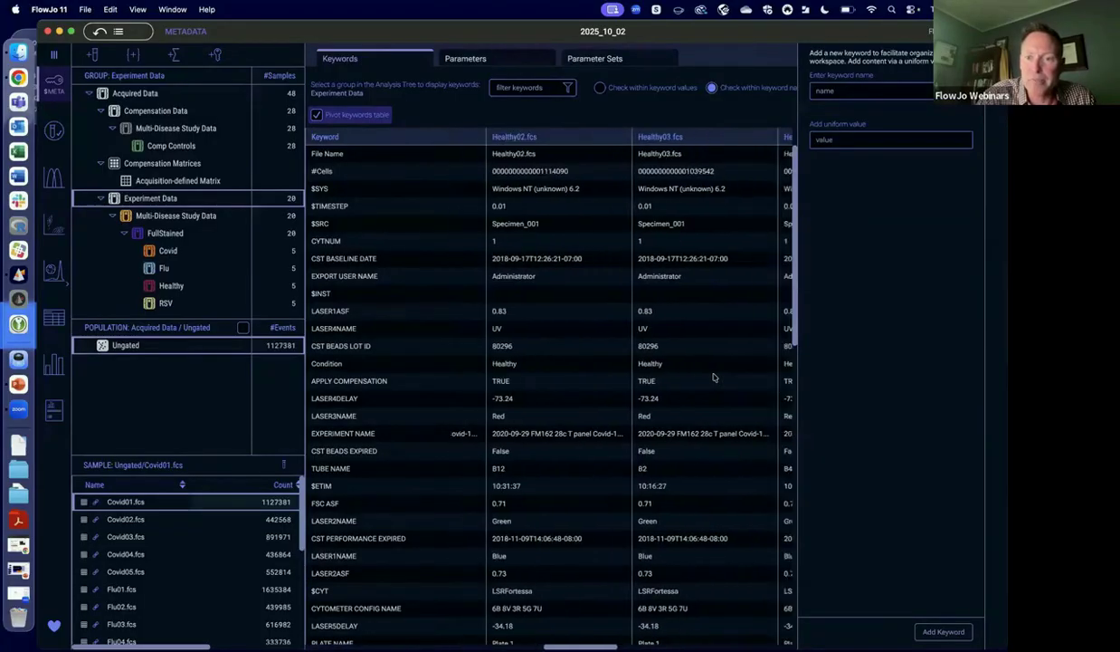
scroll(713, 377, "left", 7)
left_click(996, 56)
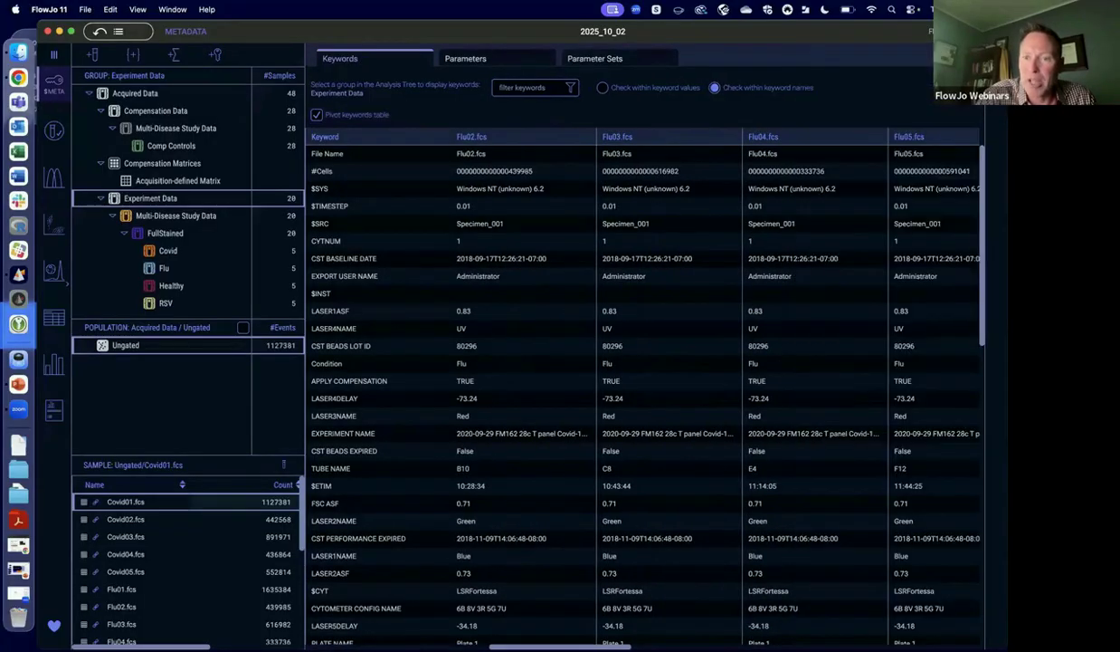
left_click(996, 56)
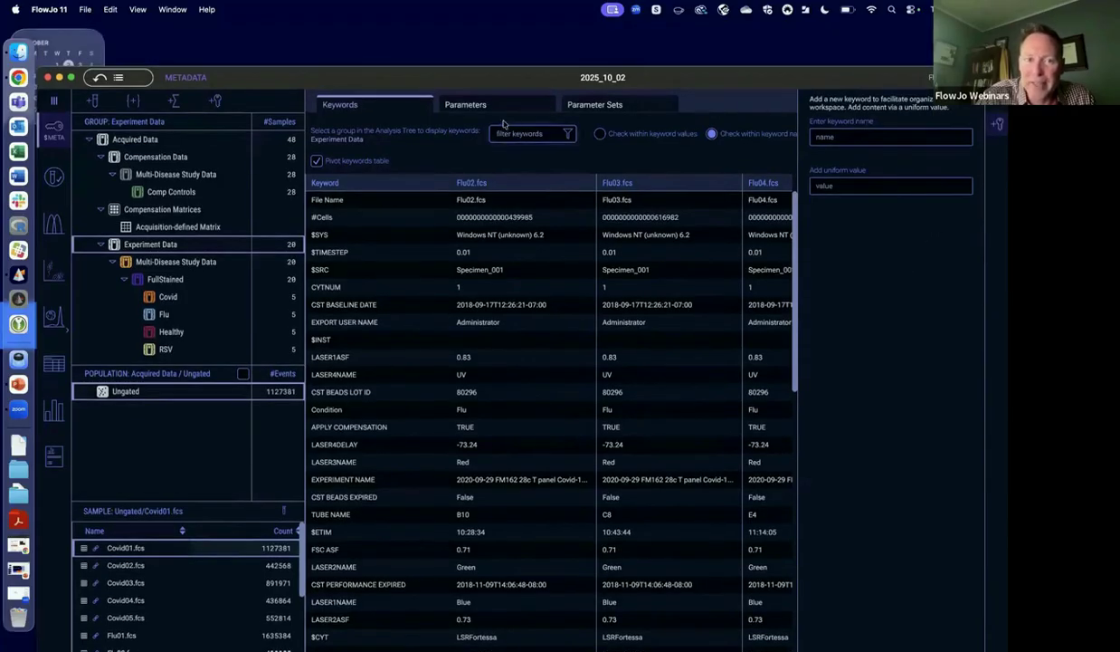
View the parameter list and open the stain name of Comp-B515-A for editing.
left_click(490, 107)
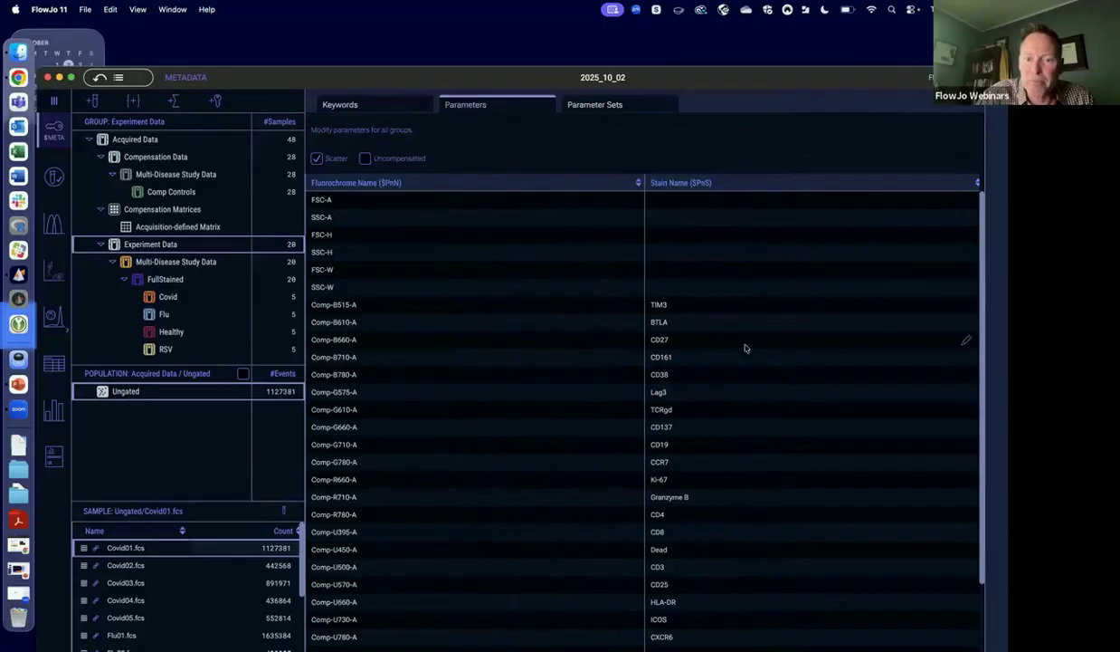
left_click(683, 305)
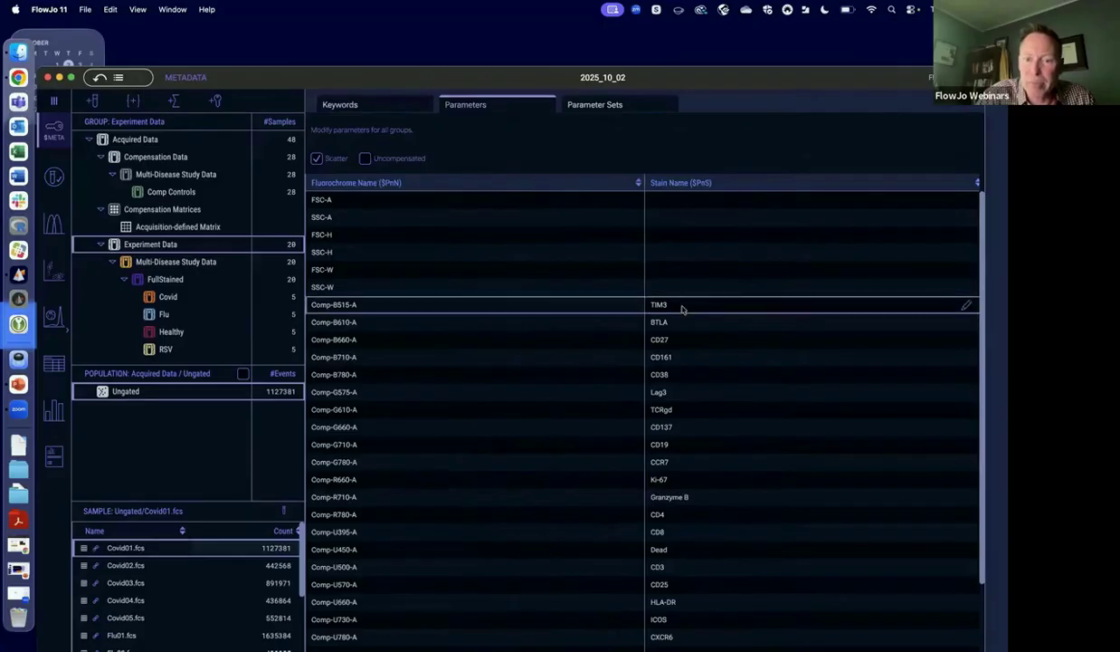
left_click(964, 306)
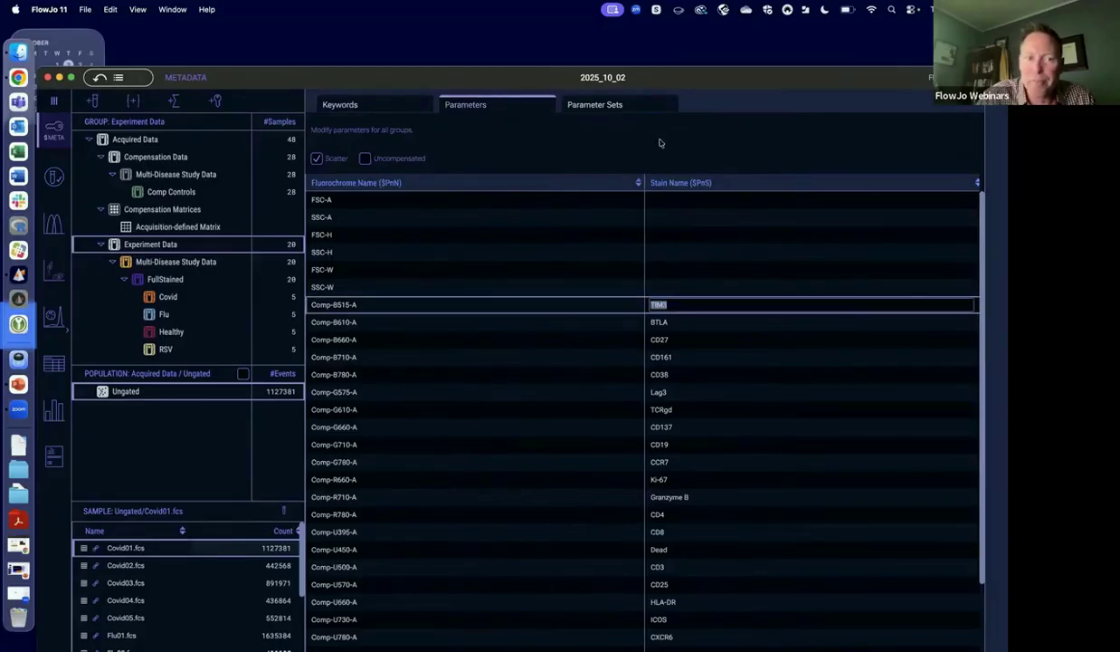
Build a parameter set containing TIM3, BTLA, CD27, CD161, CD38, TCRgd, CCR7, Ki-67, ICOS and CXCR6.
left_click(602, 106)
double_click(760, 85)
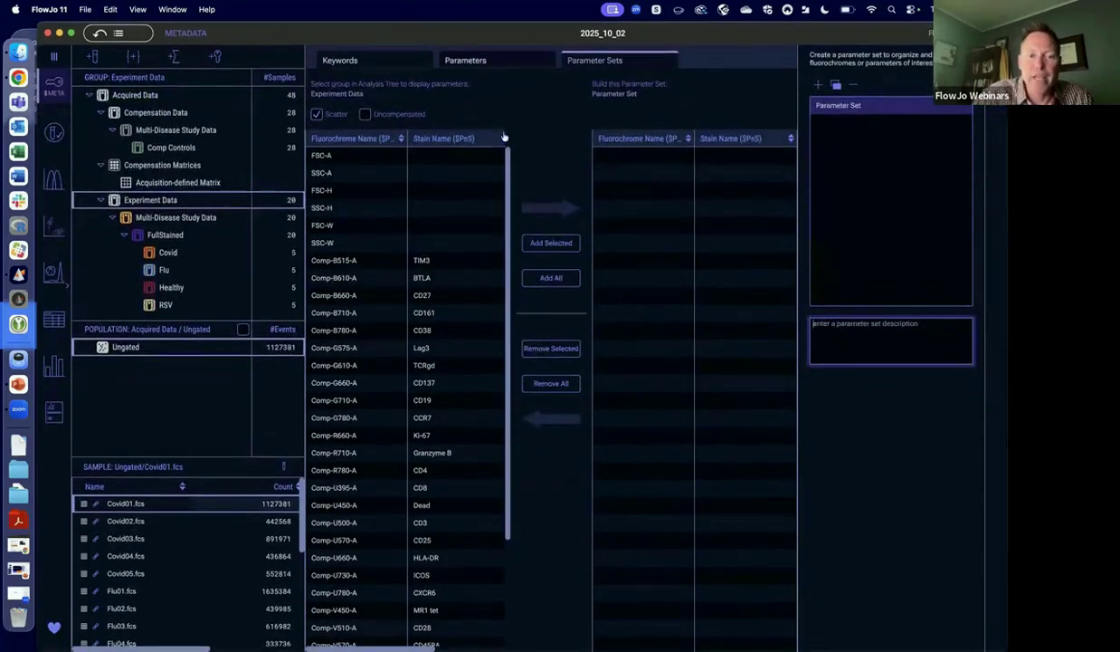
left_click(420, 257)
left_click_drag(429, 284, 434, 367)
left_click_drag(429, 439, 439, 418)
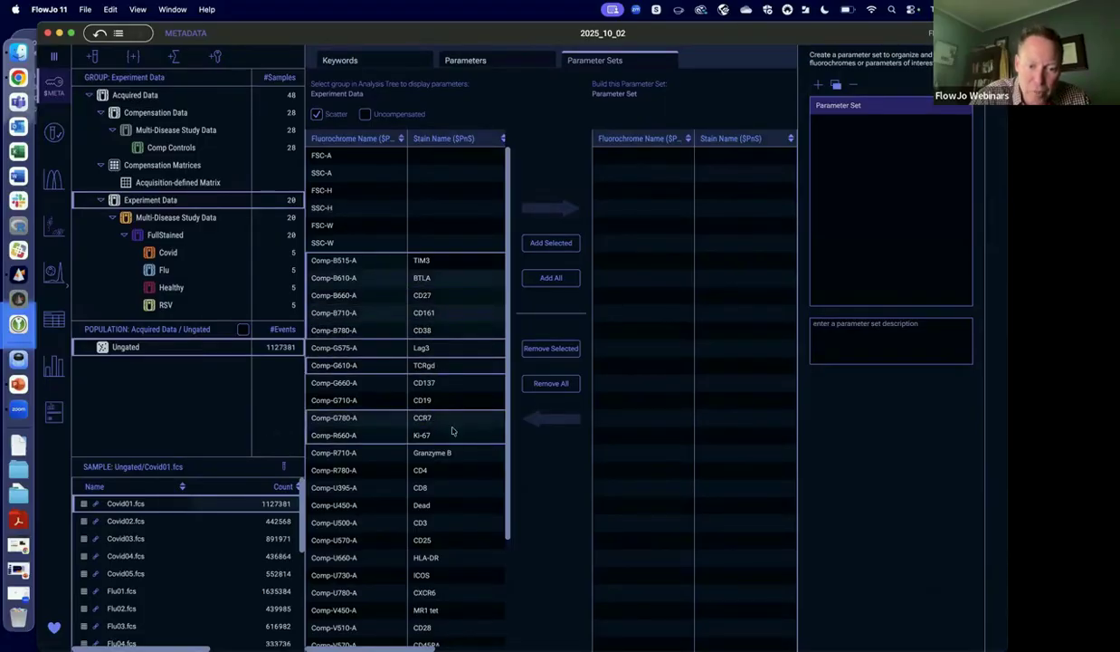
left_click(424, 573)
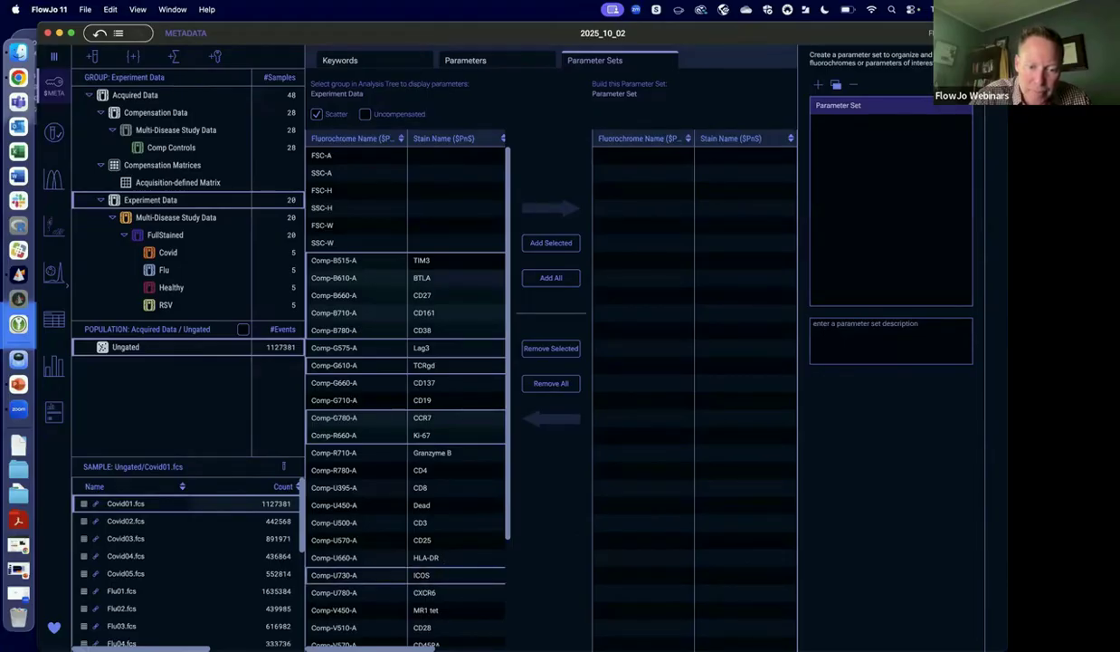
scroll(423, 511, "down", 3)
left_click(426, 523)
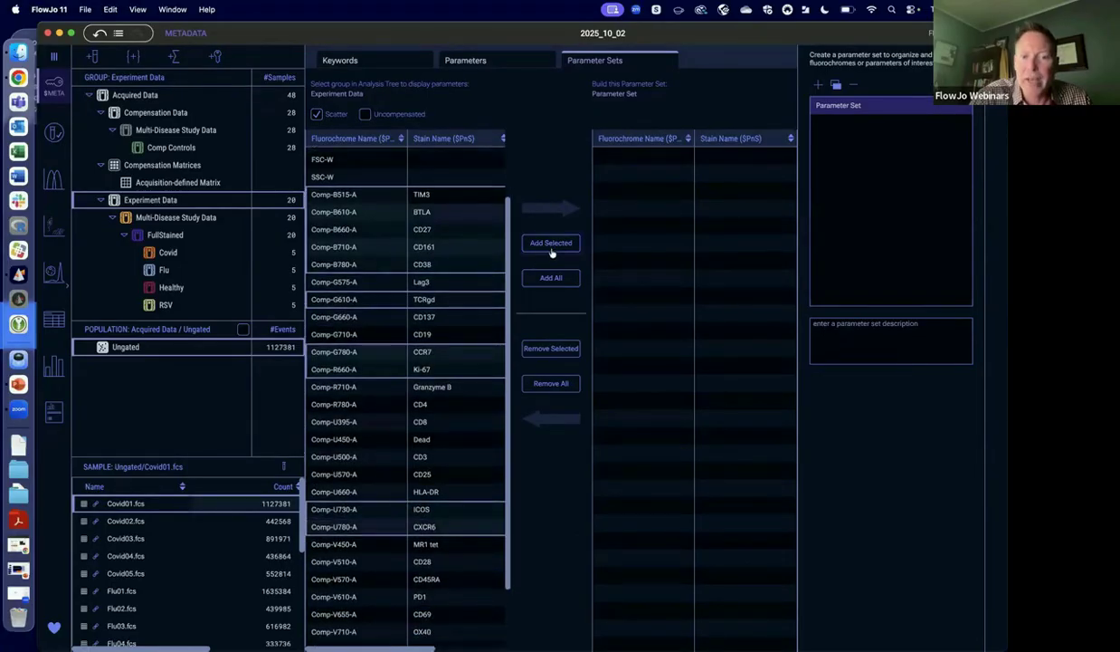
left_click(551, 244)
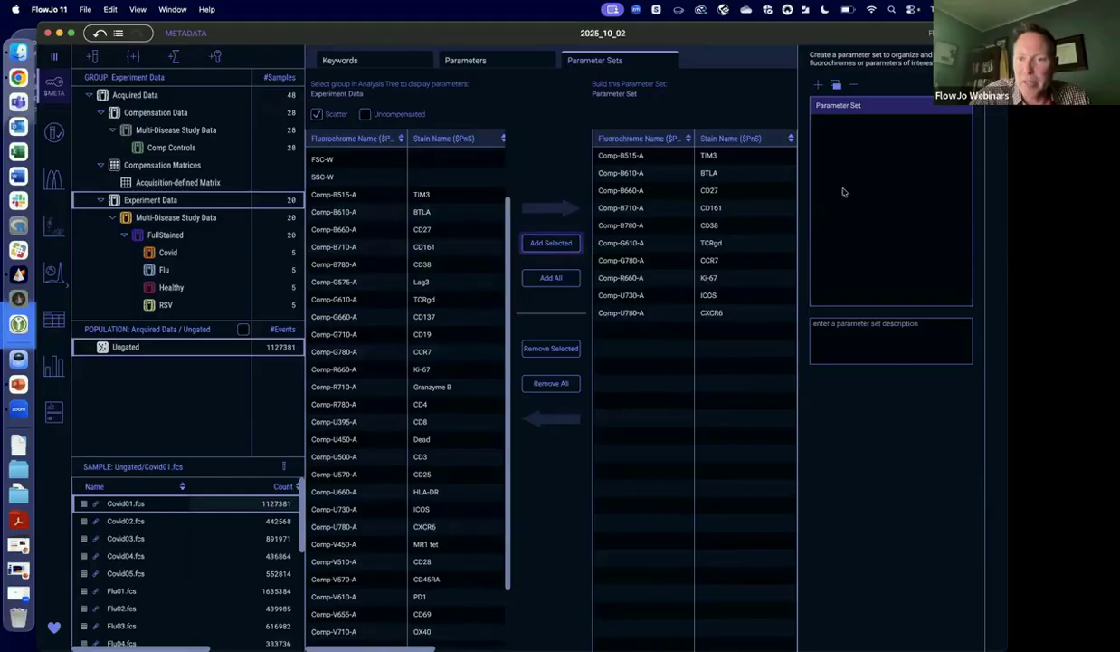
Rename the parameter set as Functional Markers.
double_click(854, 105)
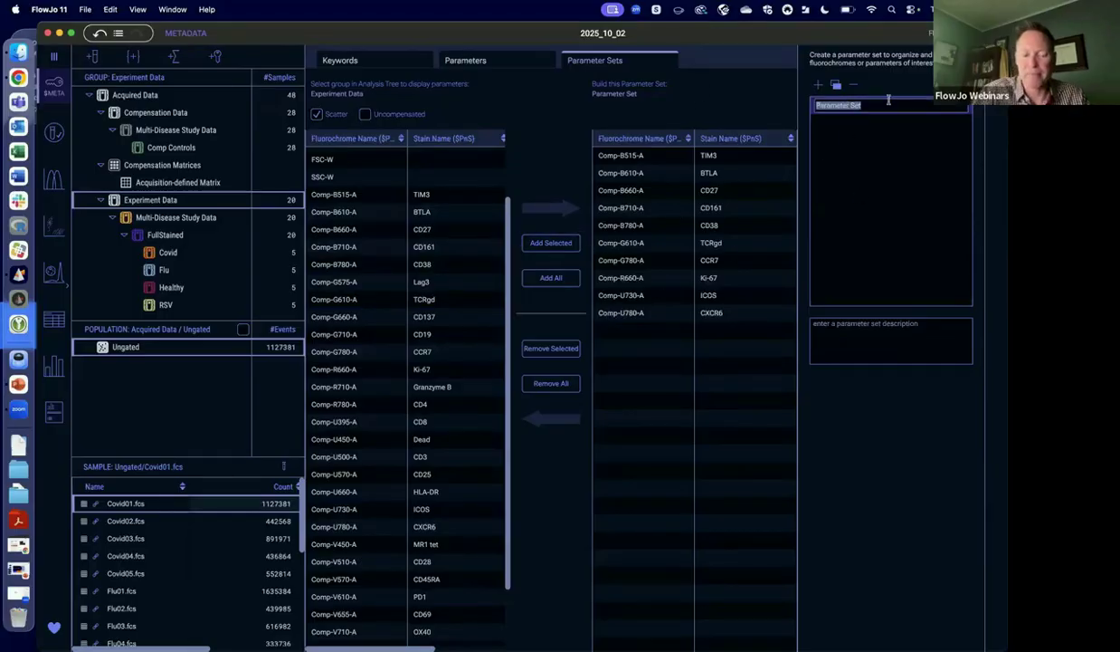
type("Functional Markers")
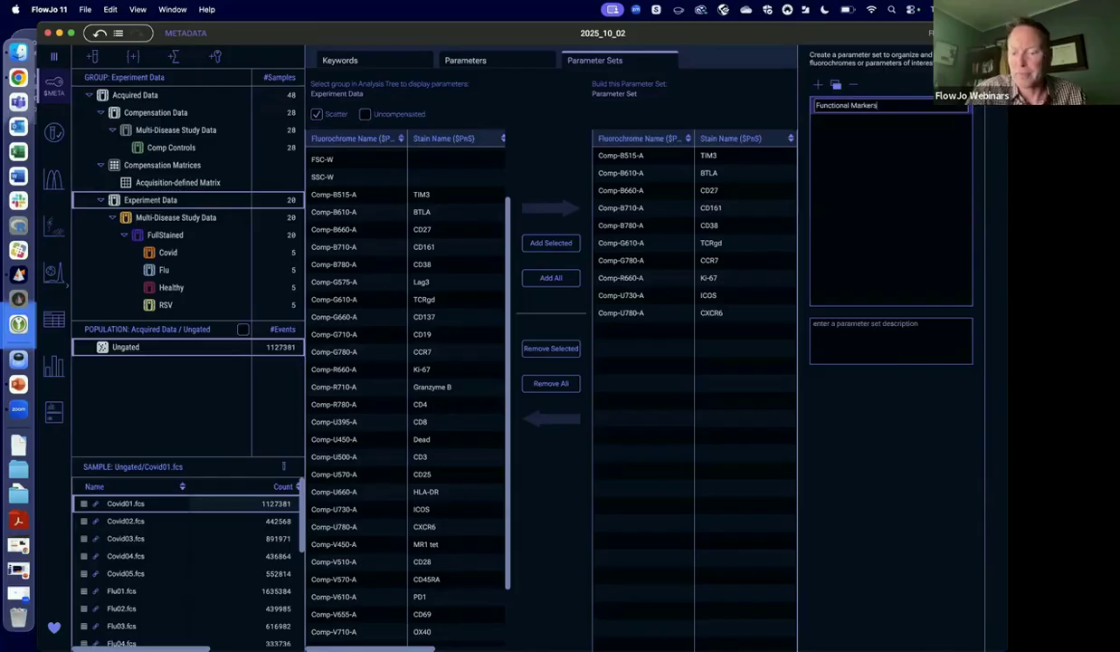
key("Return")
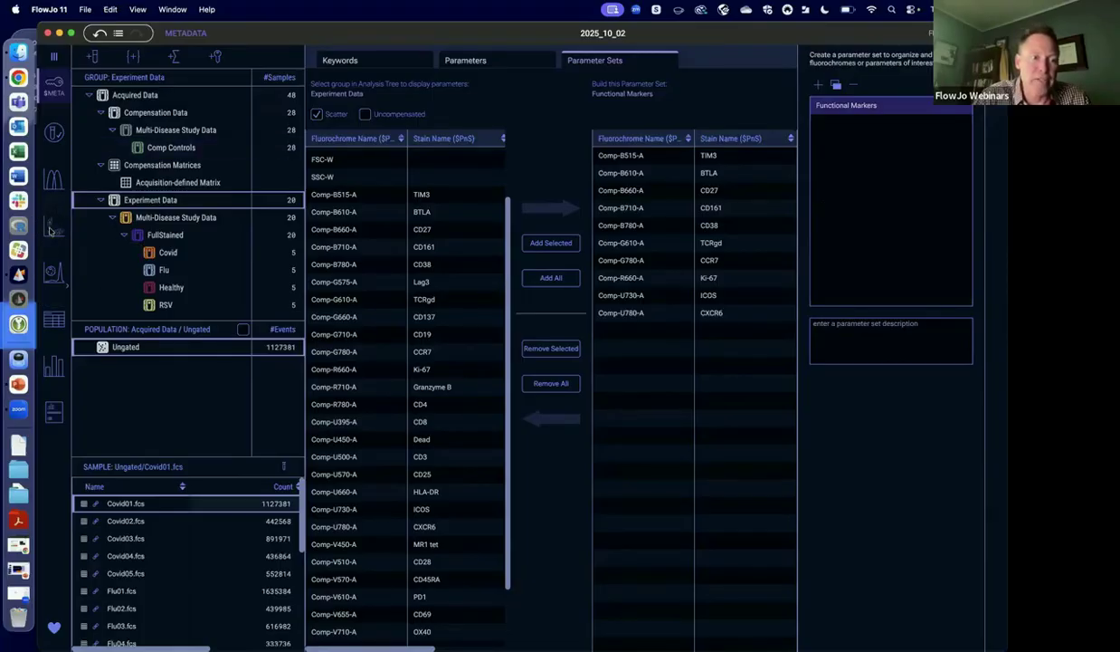
In the graphs workspace, switch the plot's X axis to the Functional Markers parameter set.
left_click(52, 228)
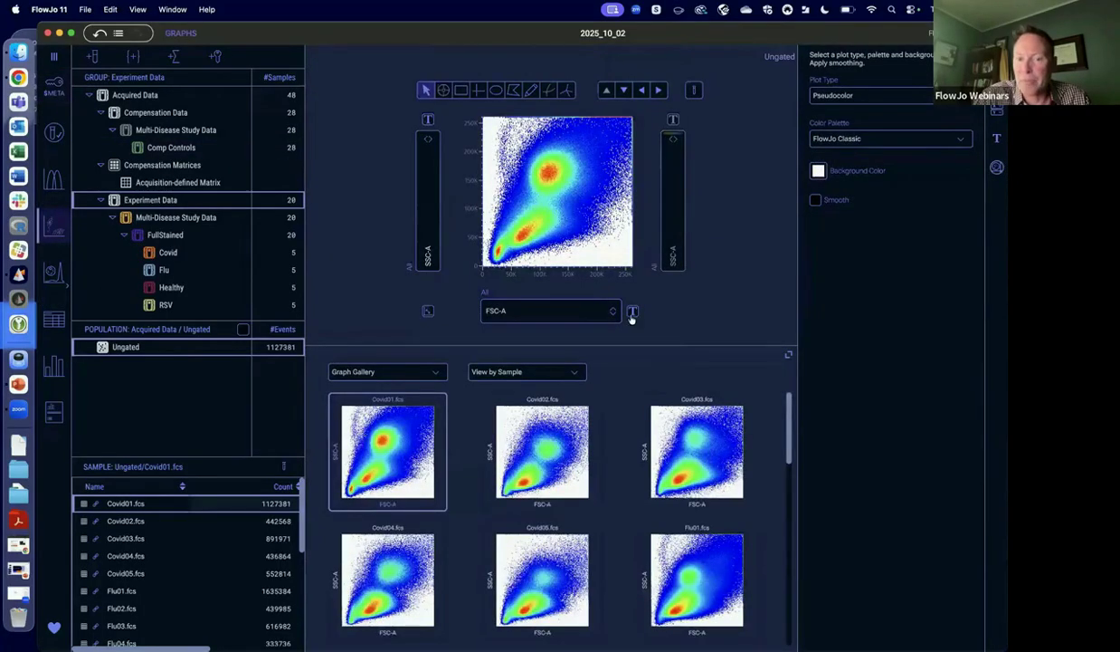
left_click(997, 109)
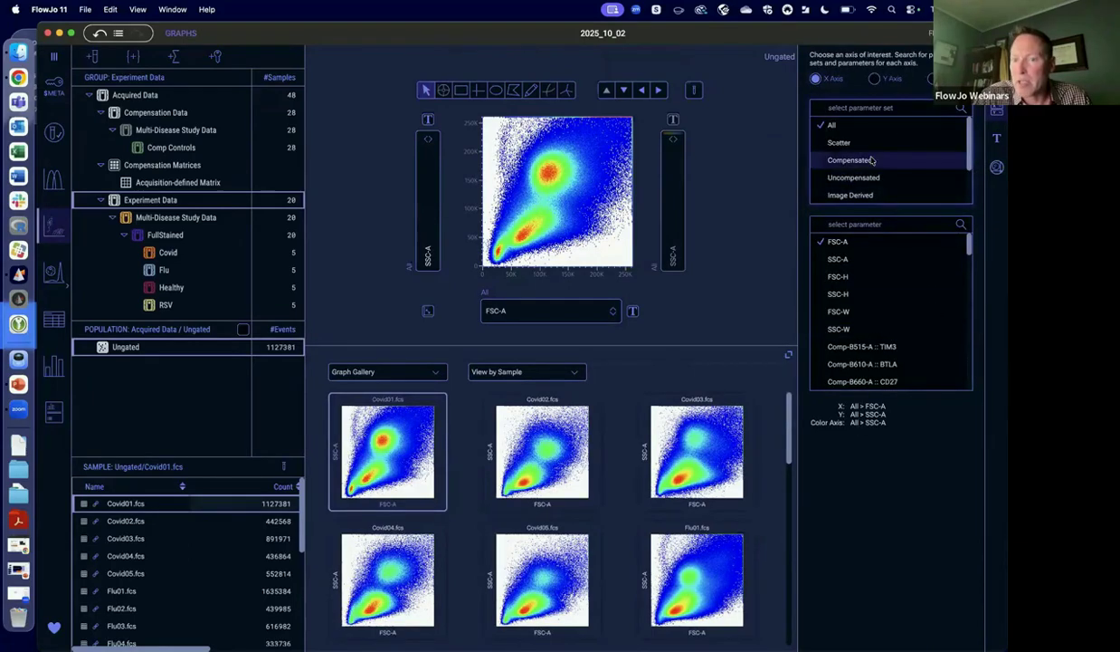
scroll(872, 160, "down", 3)
left_click(858, 194)
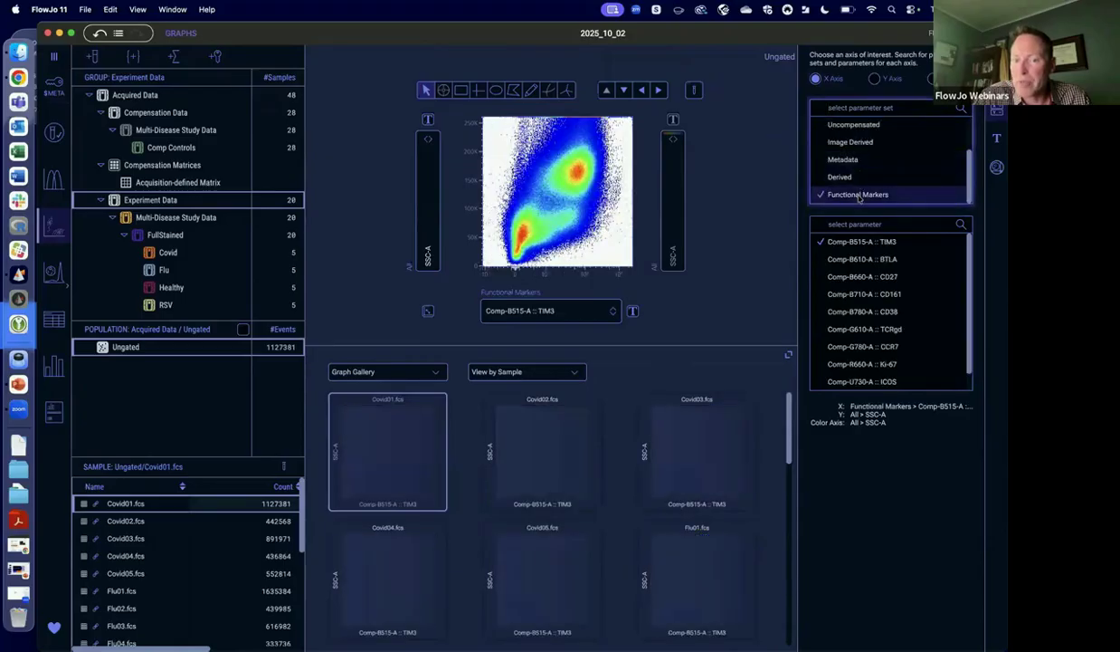
Set the plot's X axis back to the All parameter set with FSC-A.
left_click(608, 313)
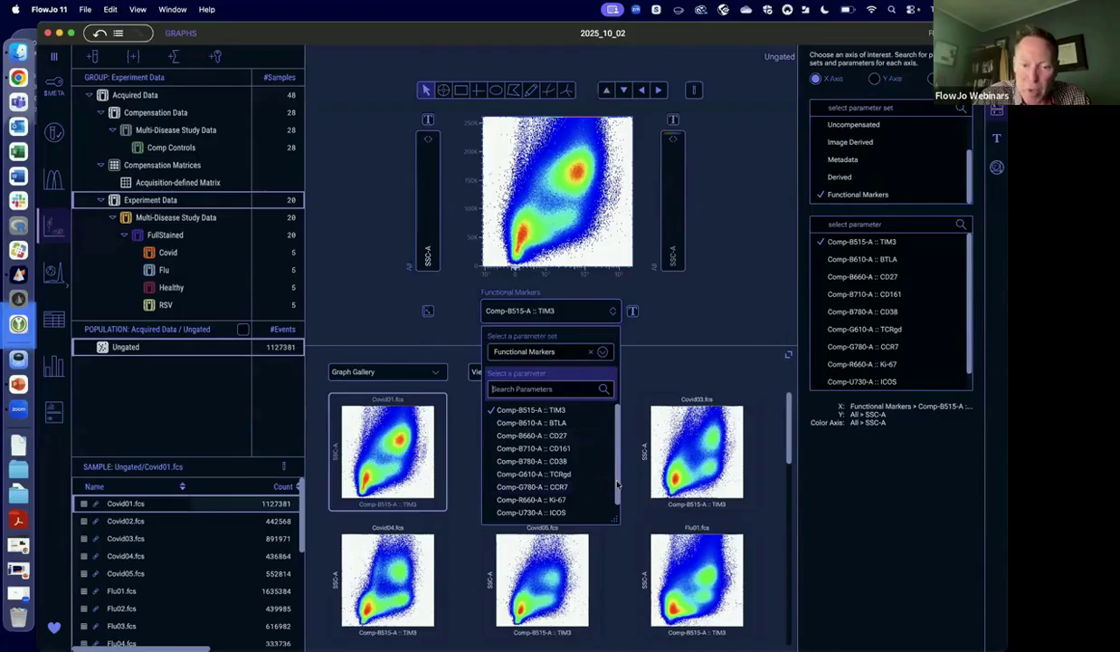
left_click(603, 352)
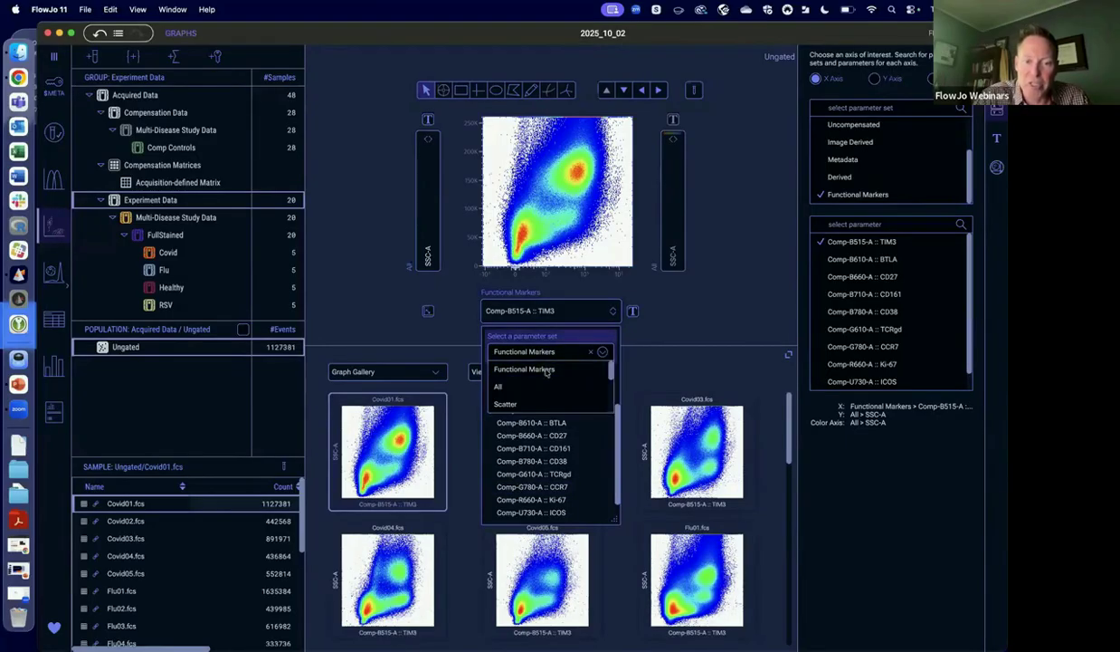
left_click(498, 387)
left_click(508, 410)
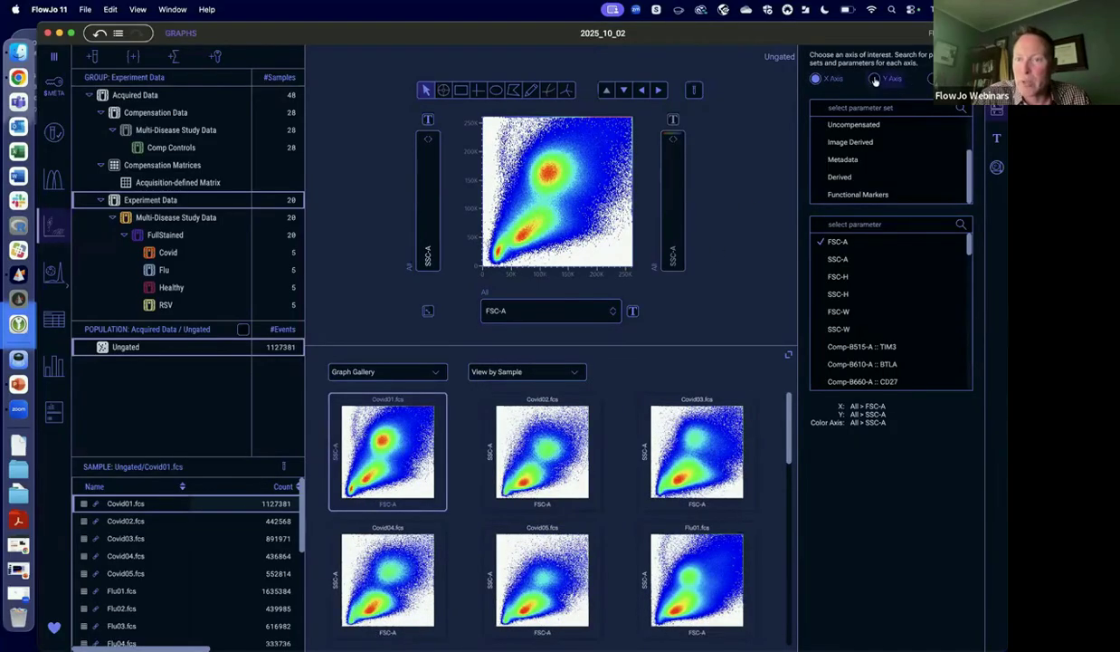
Look at the parameter set and parameter choices available for the Y axis and the color axis.
left_click(890, 80)
left_click(932, 79)
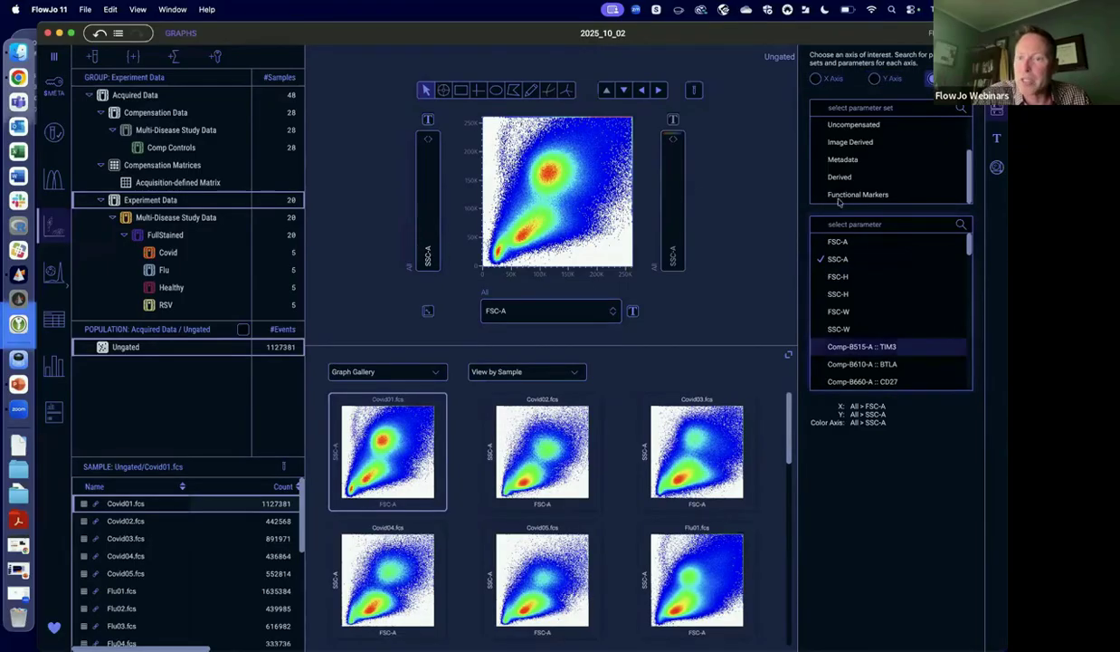
left_click(423, 234)
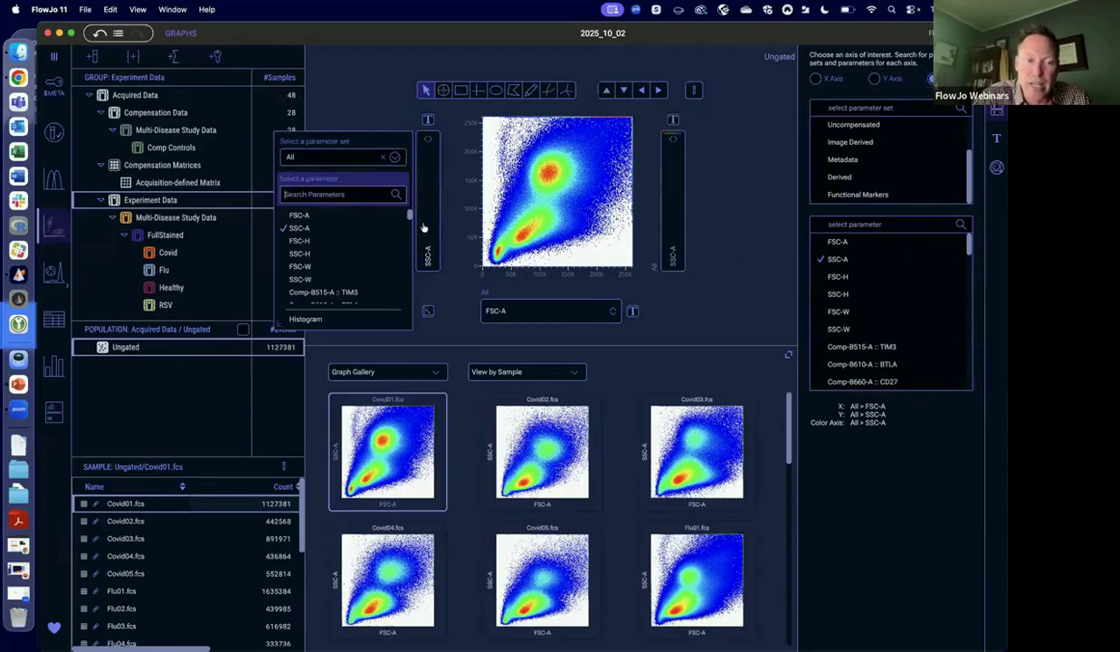
left_click(344, 84)
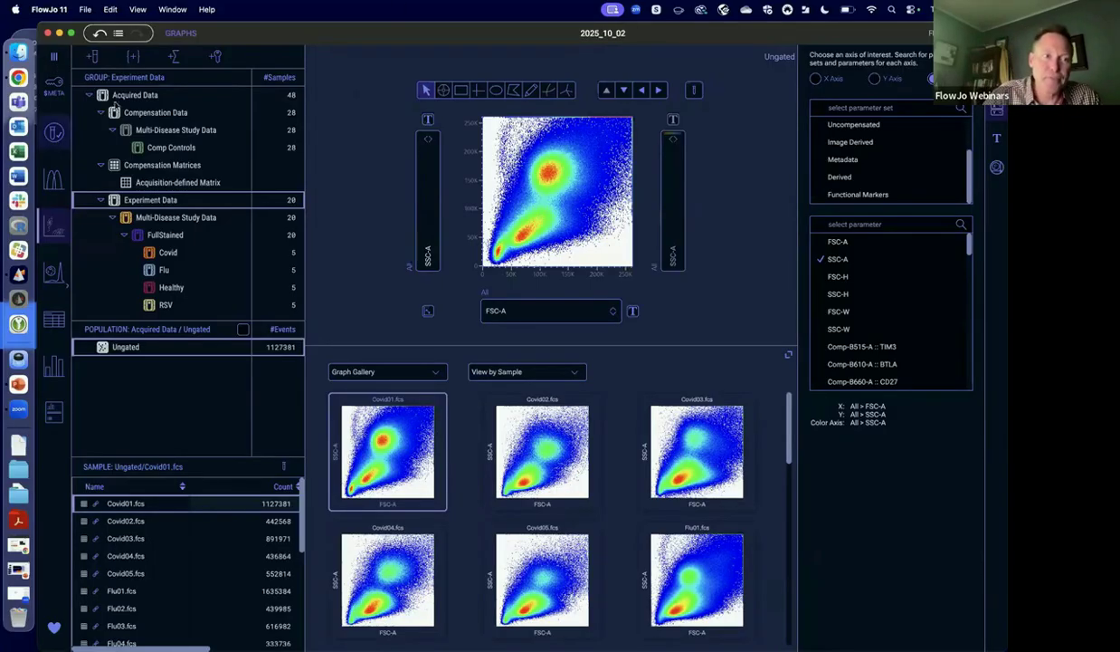
Run quality control on Experiment Data with only parameters B515-A :: TIM3 through V780-A :: CD127 selected and Remove Outliers enabled.
left_click(55, 132)
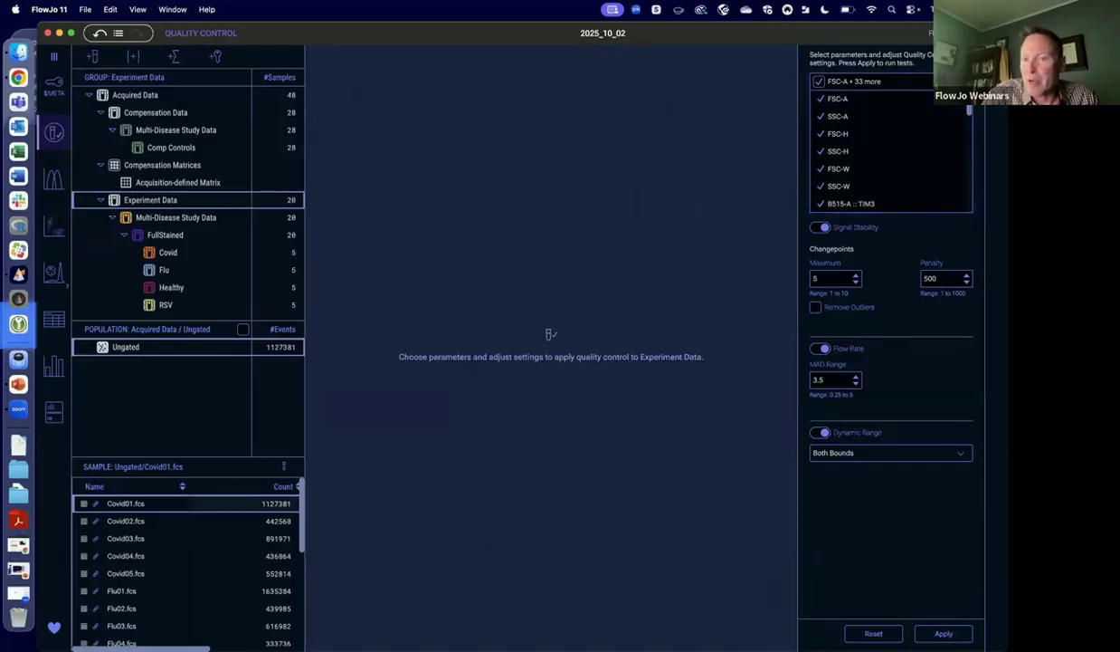
left_click(821, 83)
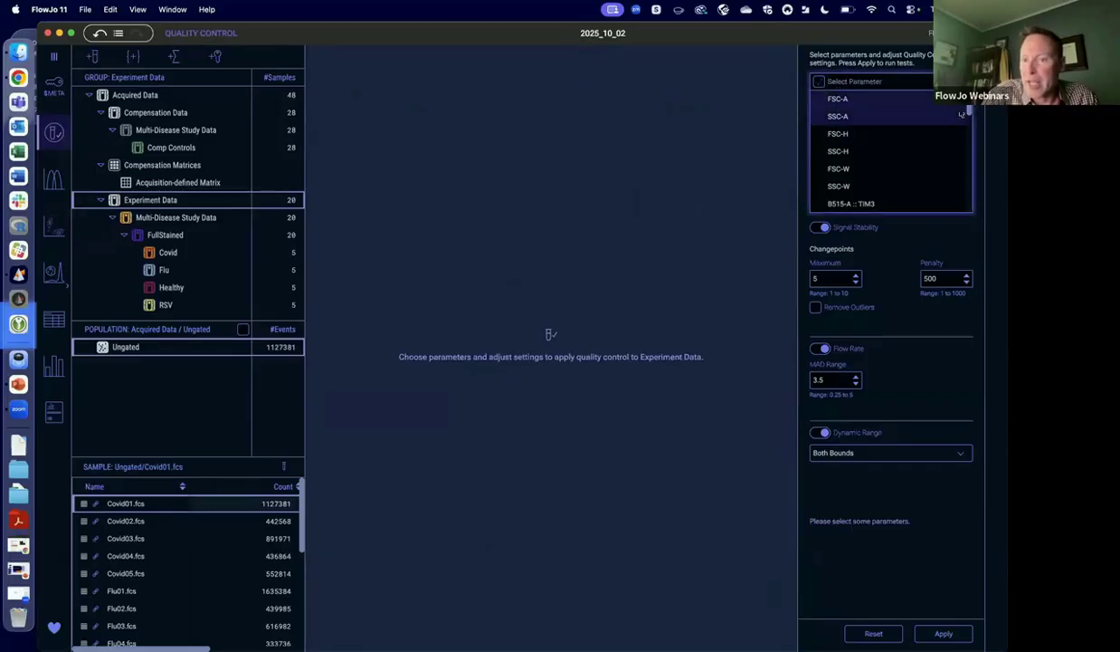
left_click(852, 202)
scroll(971, 125, "down", 10)
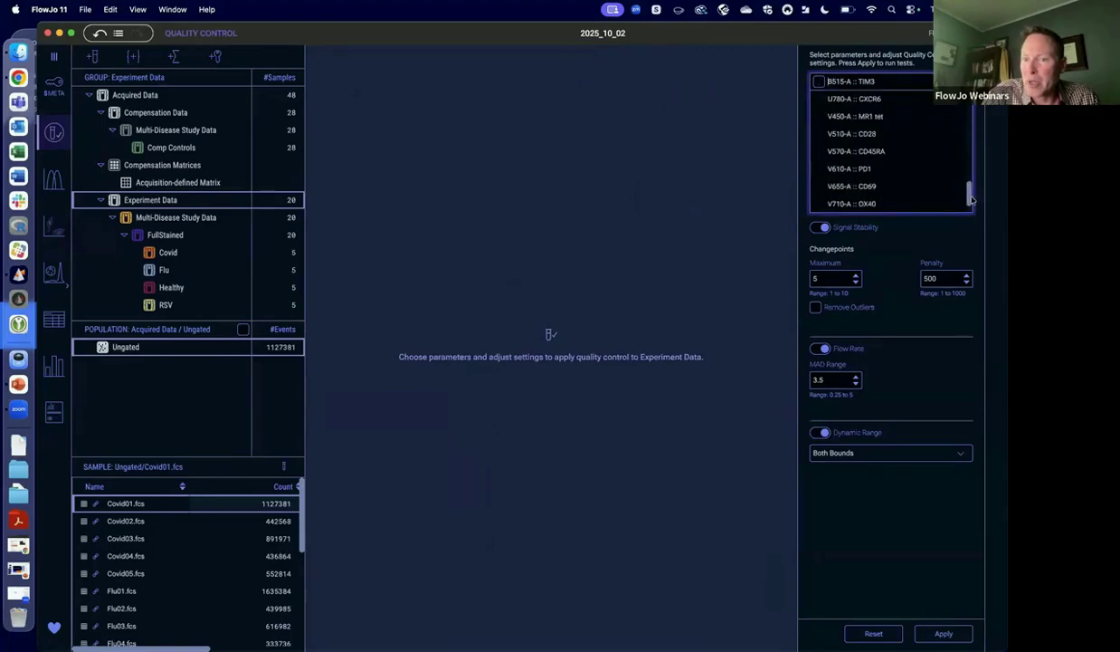
left_click(897, 205, "shift")
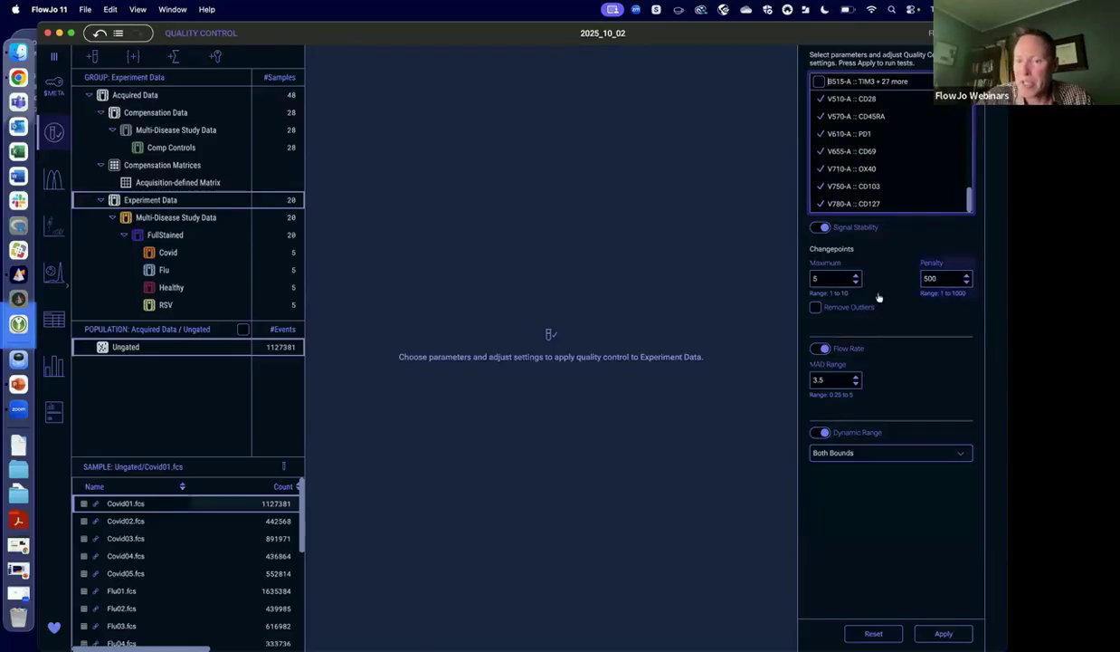
left_click(814, 308)
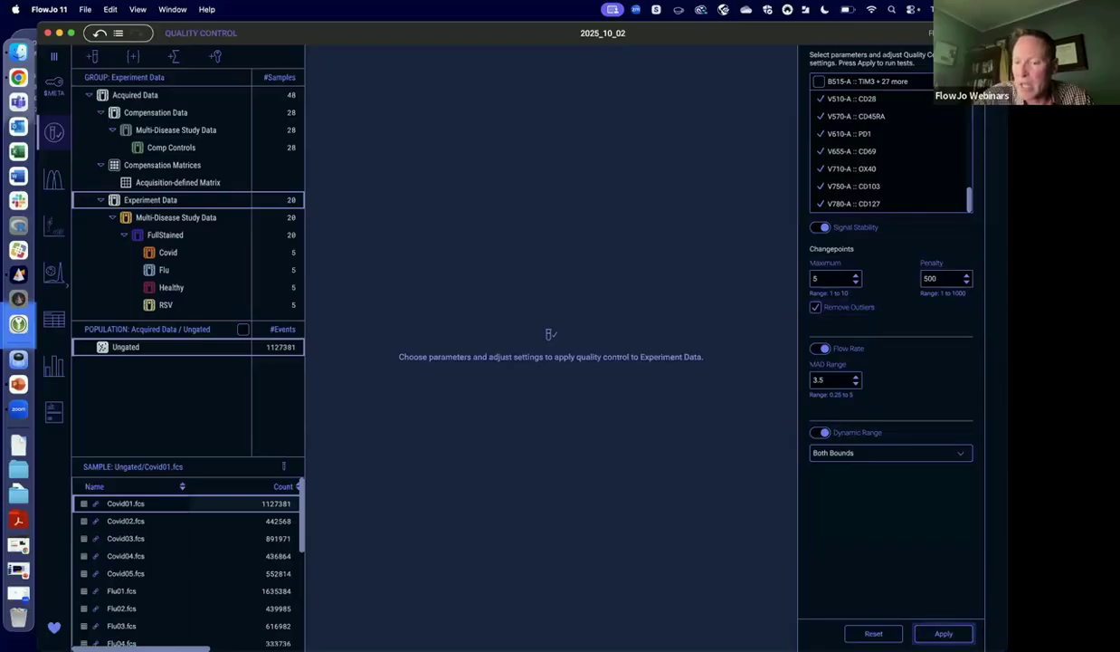
left_click(944, 633)
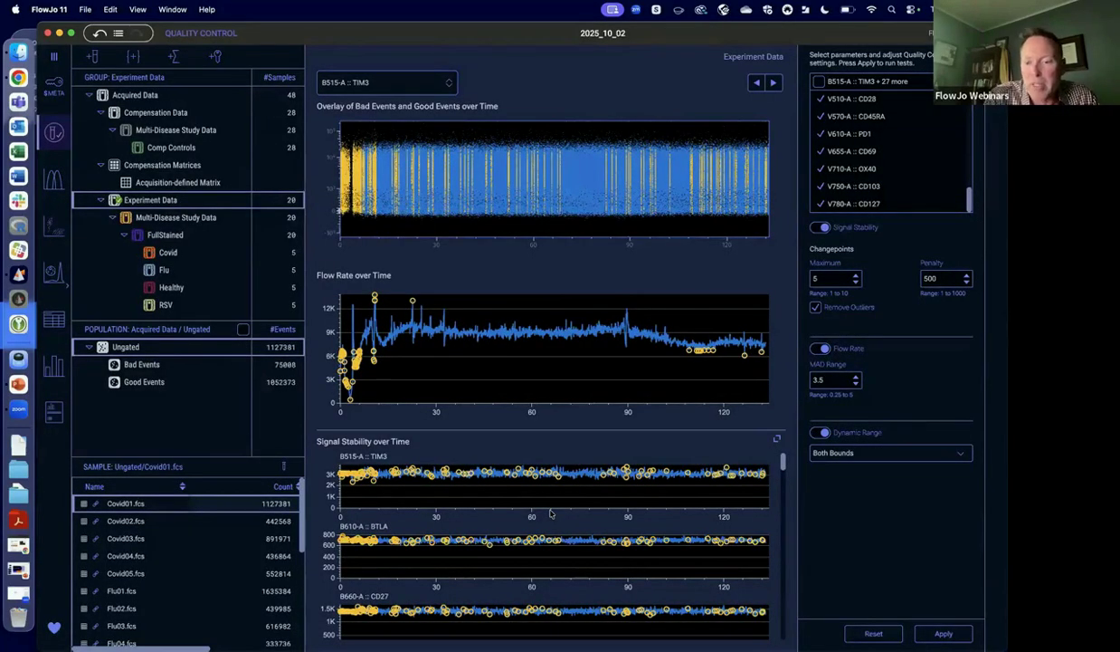
Review the quality control plots and event populations for Covid02.fcs and Covid03.fcs.
left_click(138, 520)
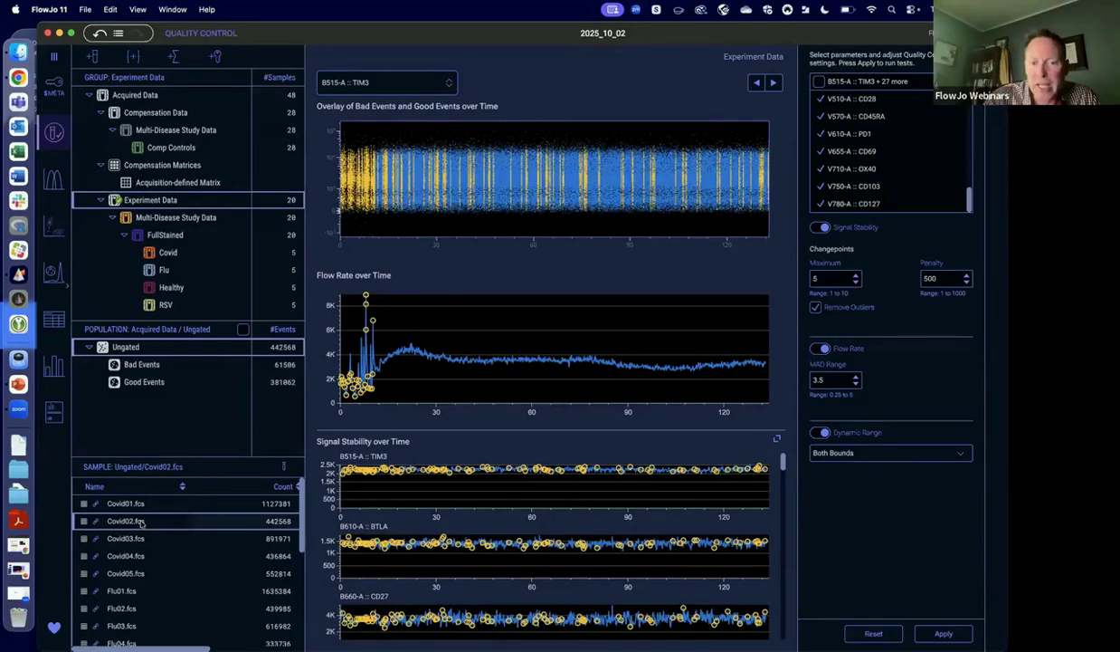
left_click(128, 539)
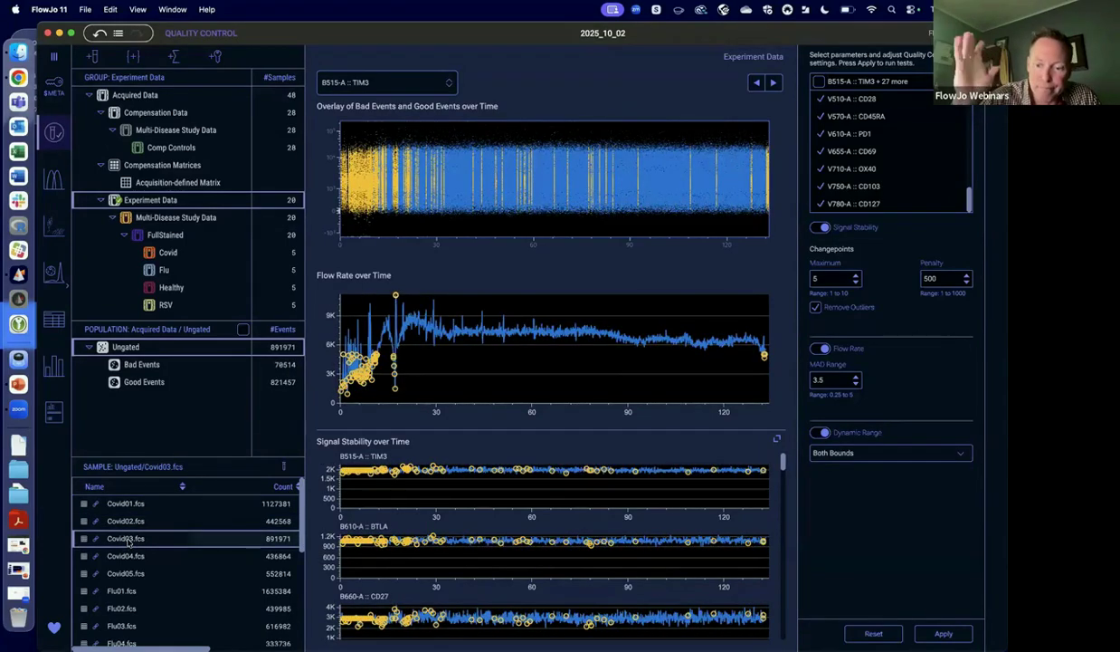
Select the Good Events population of Covid03.fcs, and start the Compensation Wizard with Comp Controls as the single-stain control group.
left_click(143, 384)
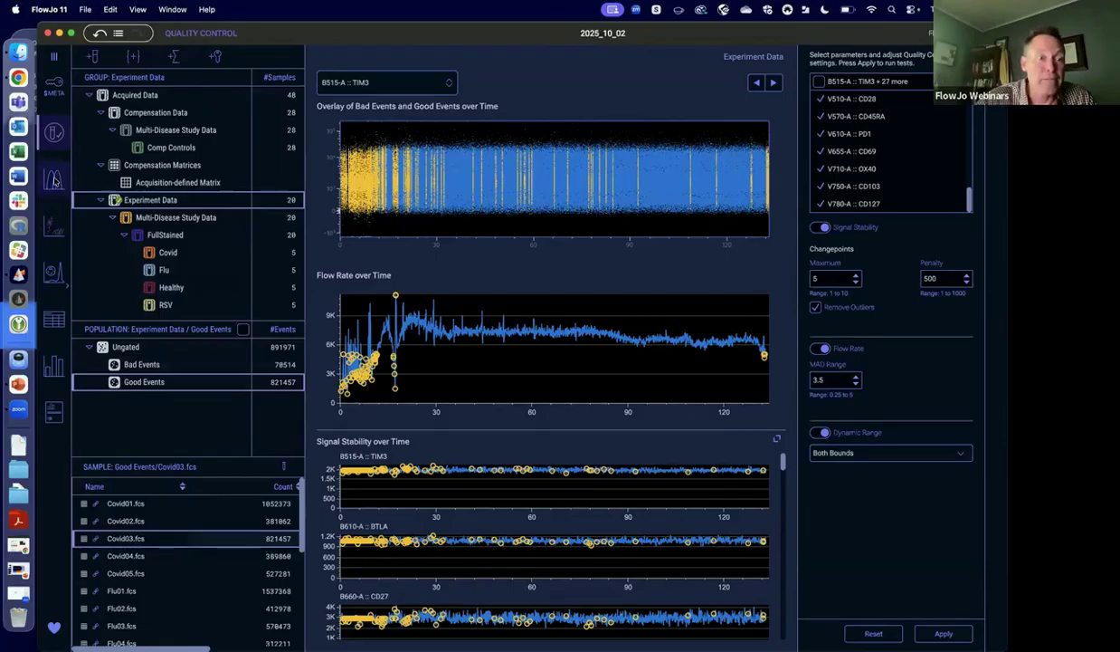
left_click(54, 179)
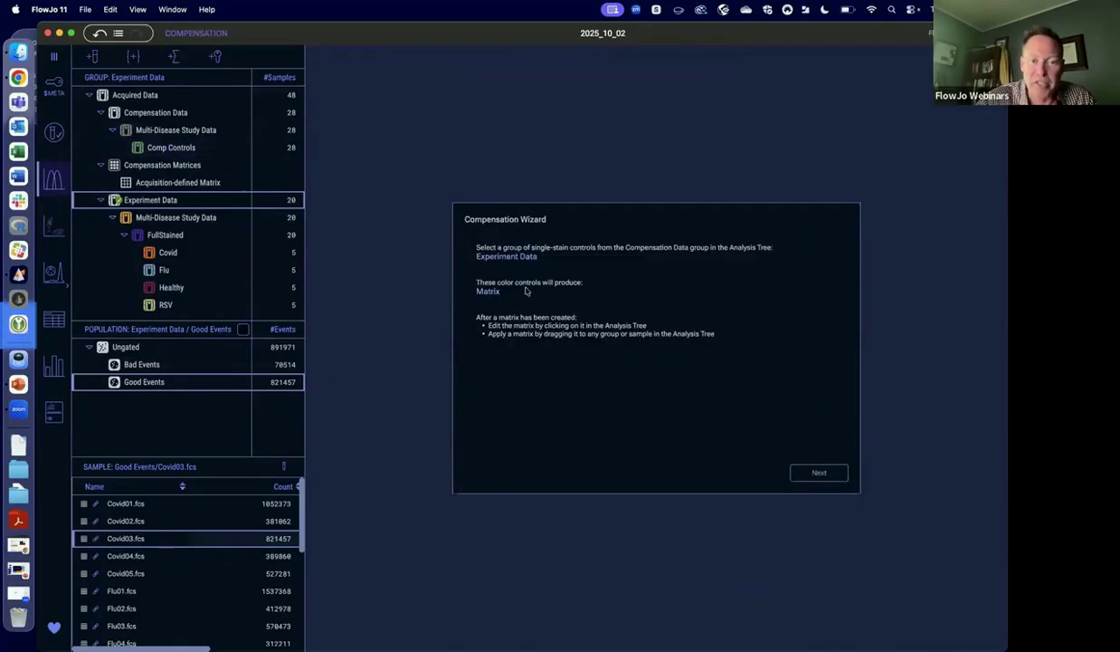
left_click(191, 151)
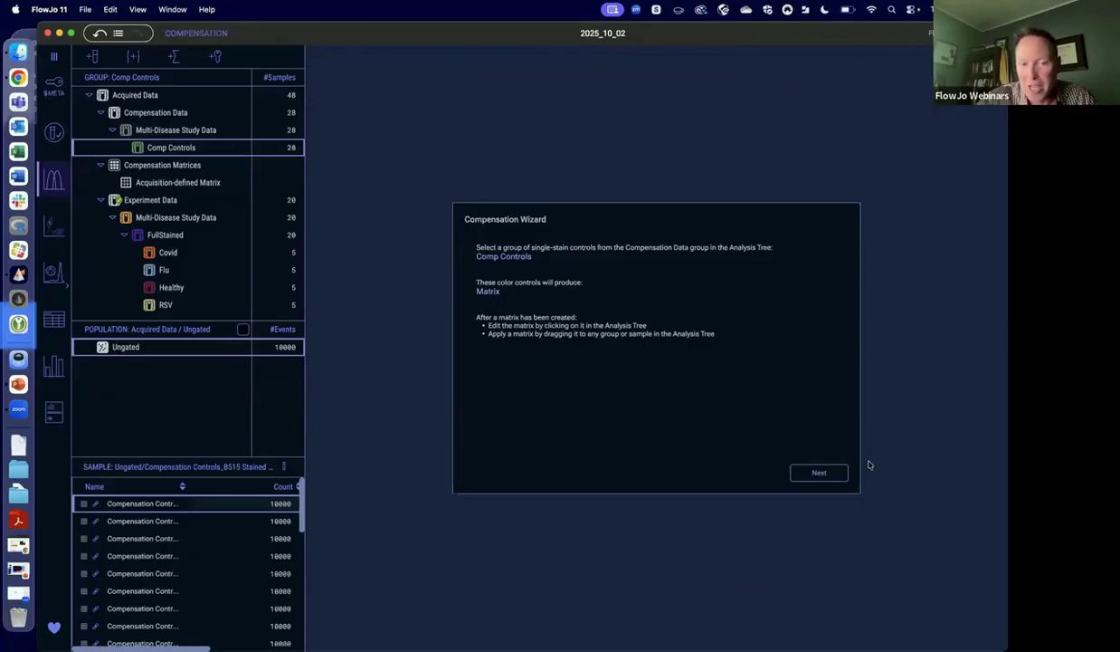
left_click(808, 477)
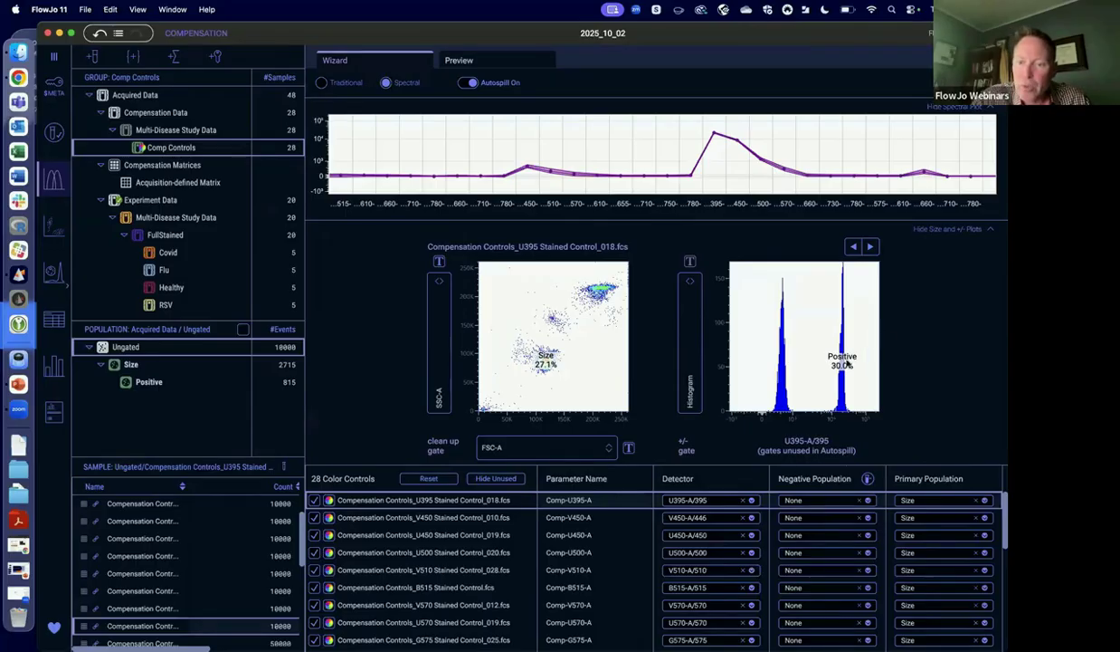
Shift the U395 Stained Control's Positive gate and enlarge its Size gate around the dense cluster, moving the Size label clear of the events.
mouse_move(843, 360)
left_mouse_down()
mouse_move(863, 360)
mouse_move(863, 339)
mouse_move(813, 349)
mouse_move(849, 362)
mouse_move(819, 356)
mouse_move(828, 359)
left_mouse_up()
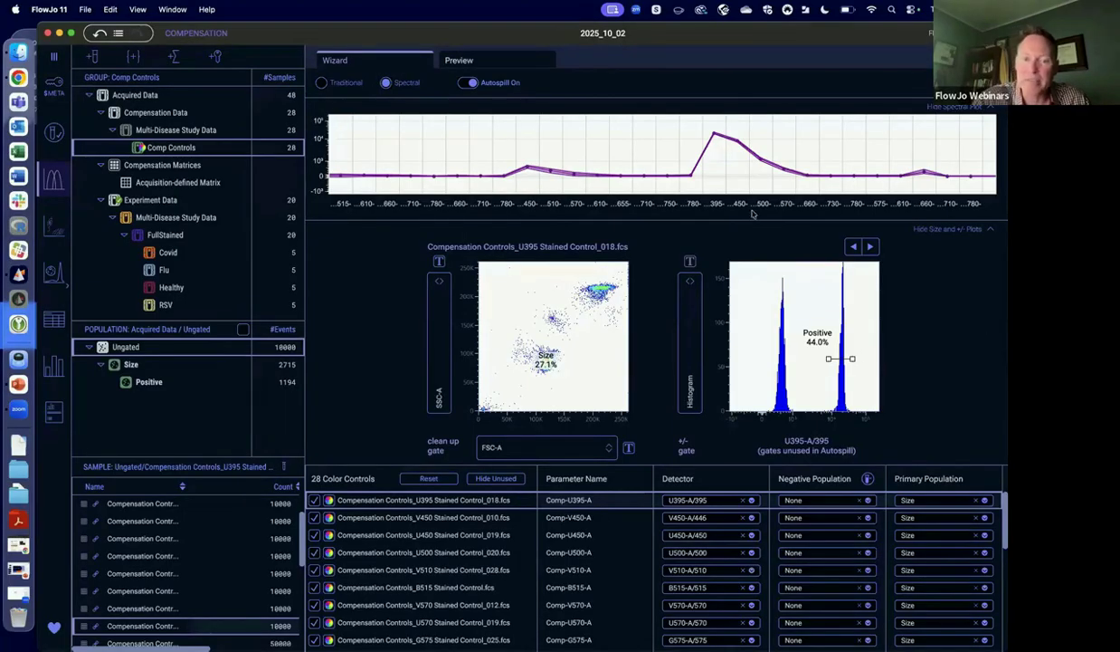
left_click(487, 82)
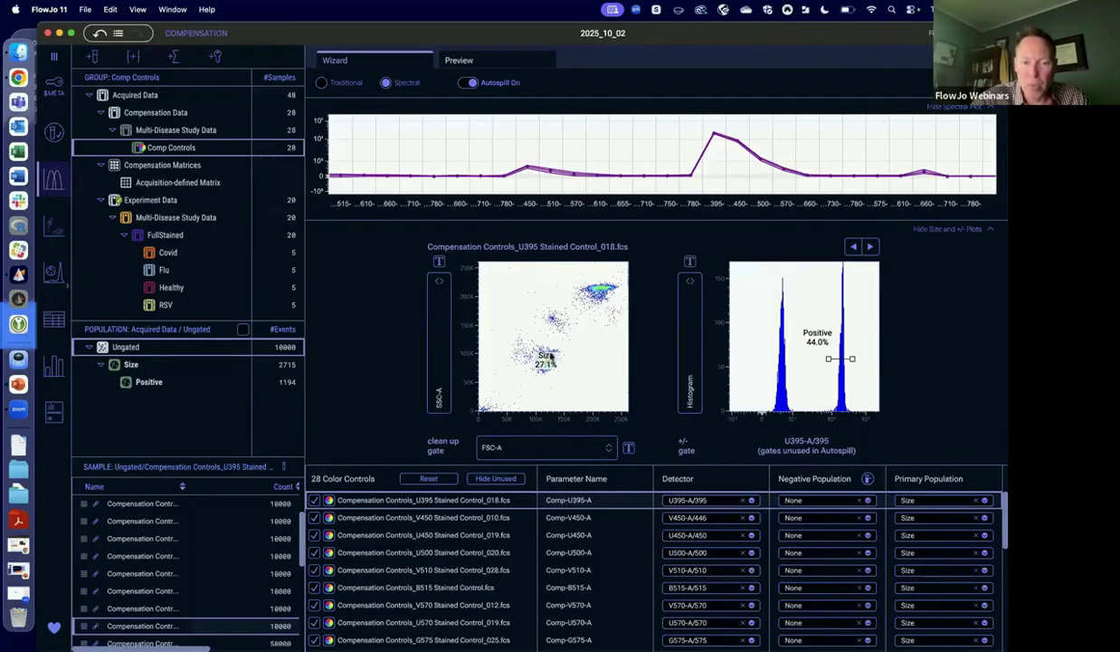
left_click_drag(541, 364, 568, 377)
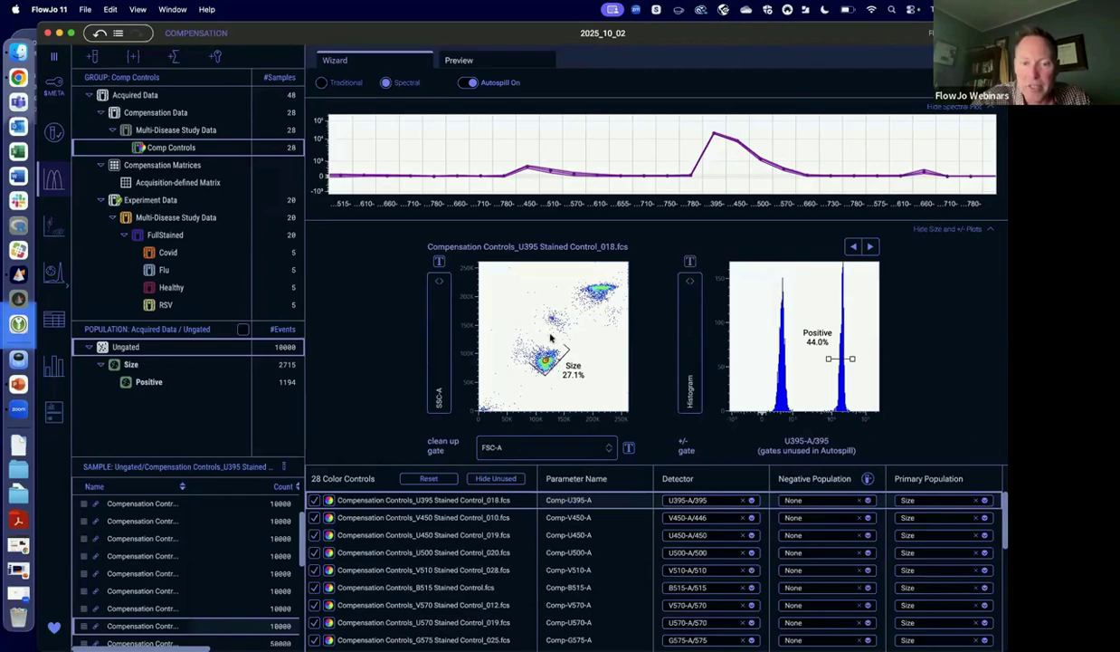
left_click(527, 362)
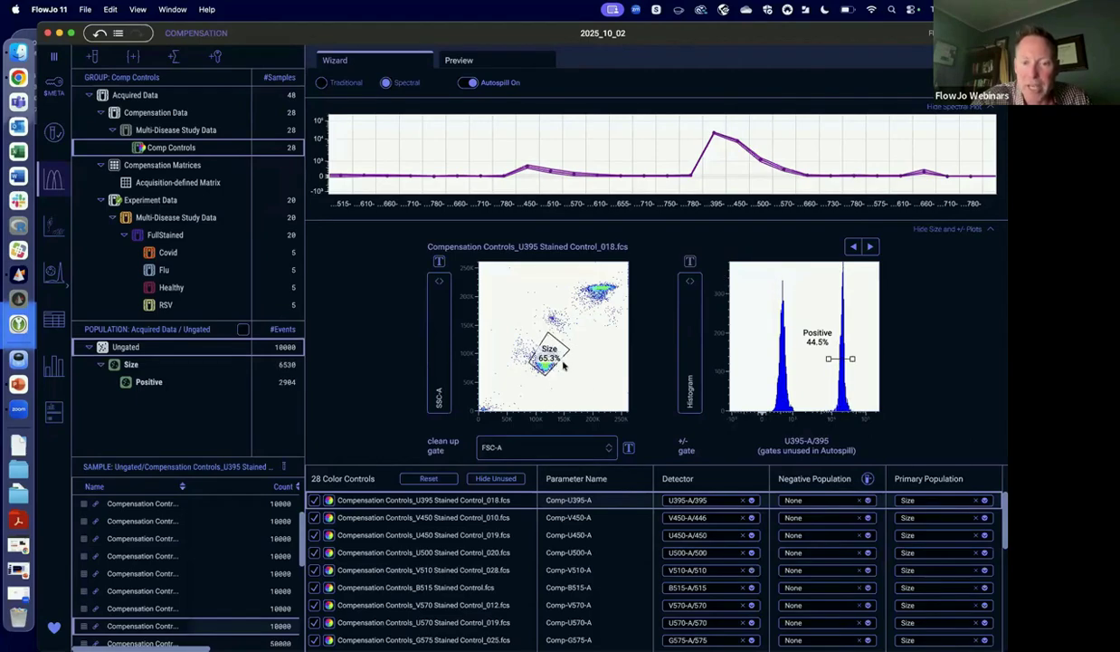
left_click_drag(550, 359, 573, 378)
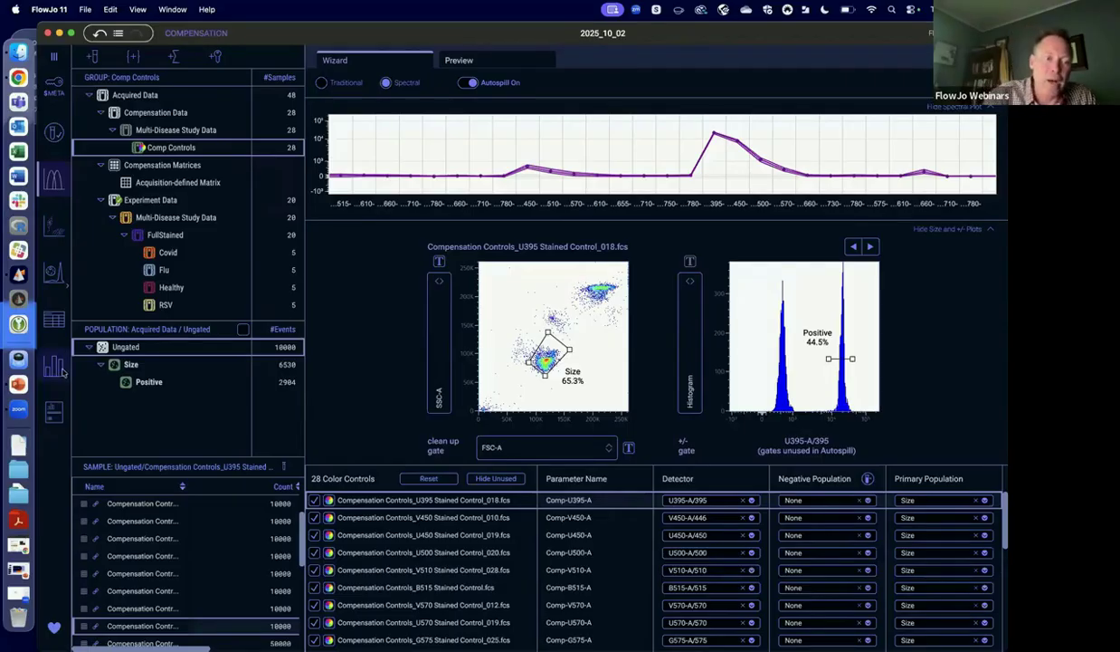
right_click(132, 365)
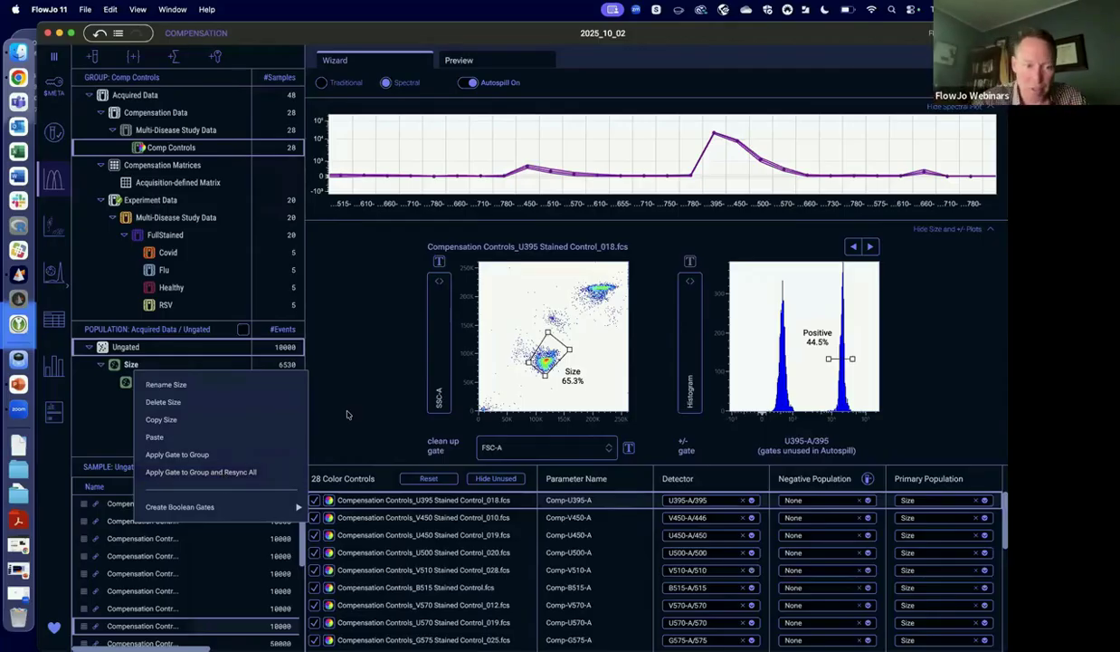
left_click(347, 414)
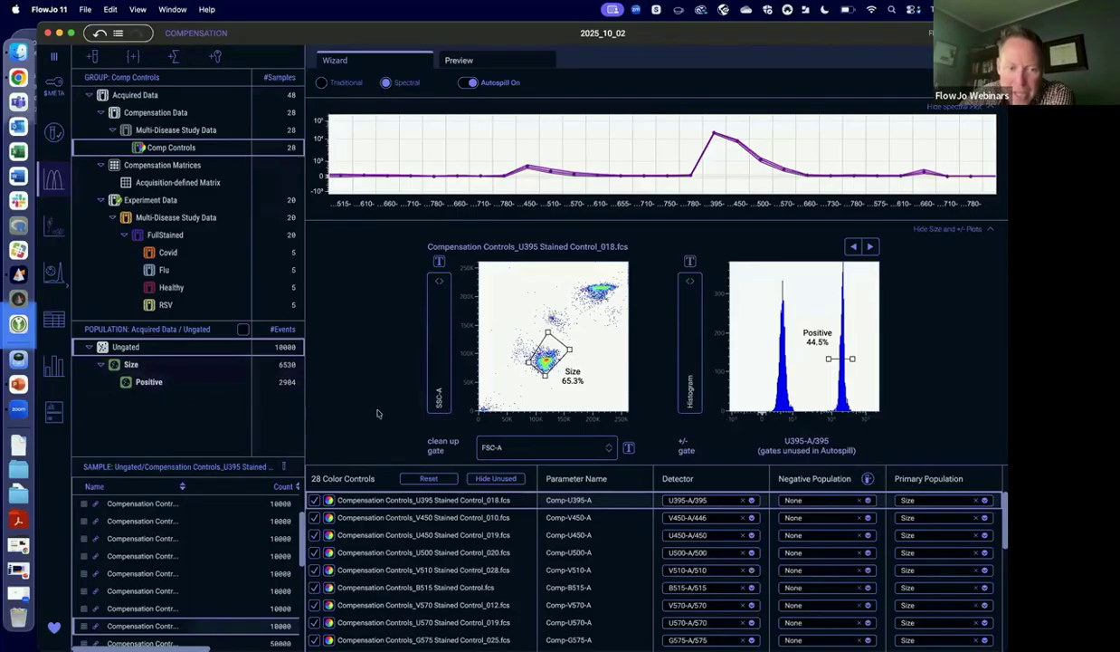
Try using the U395 Stained Control as the unstained negative, look at the Negative Population choices, and restore its original role.
left_click(314, 502)
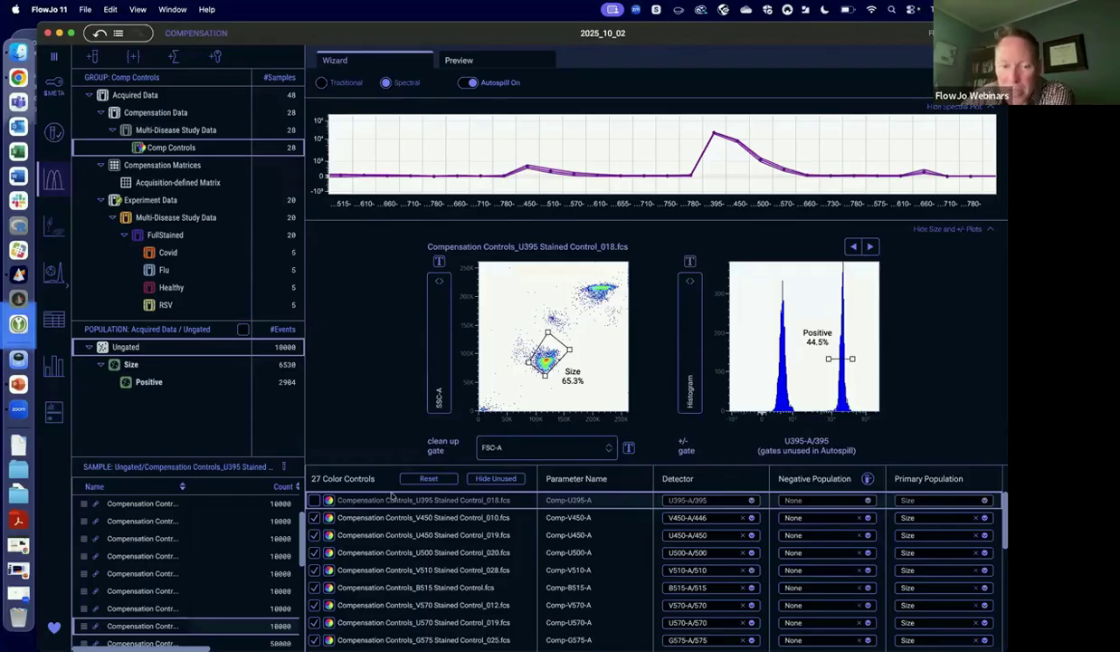
left_click(314, 499)
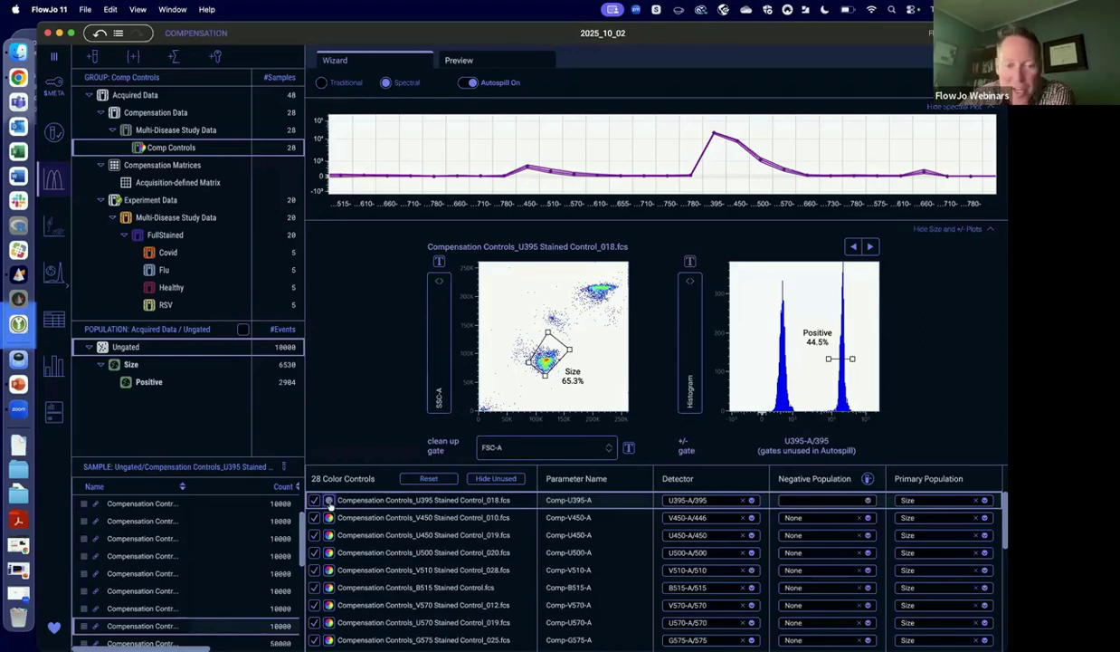
left_click(869, 480)
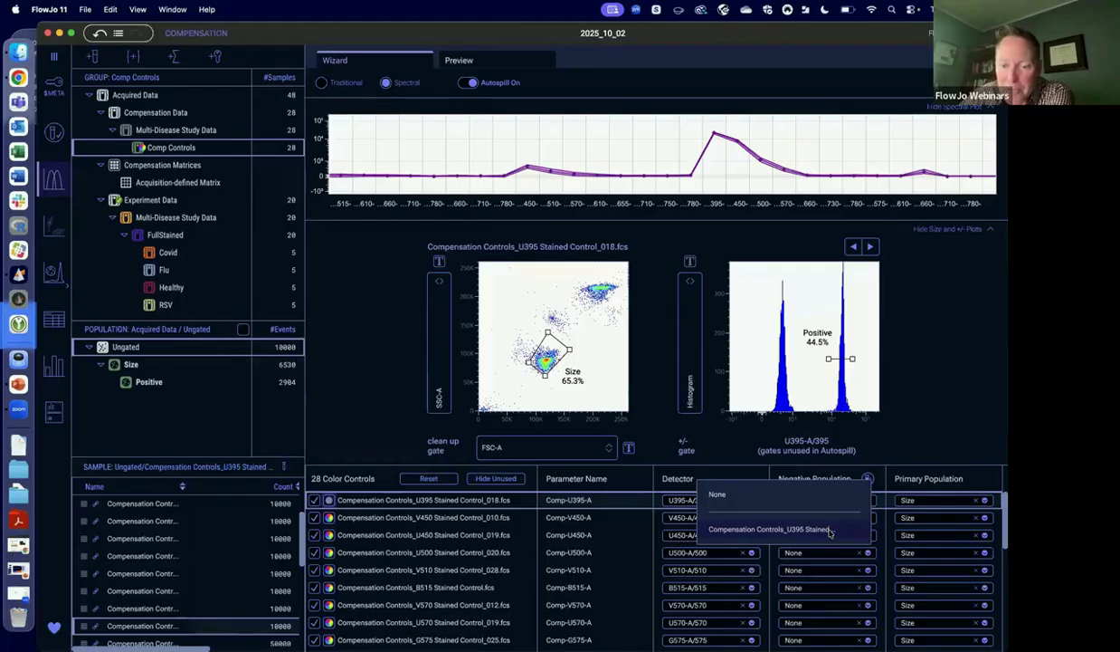
left_click(317, 487)
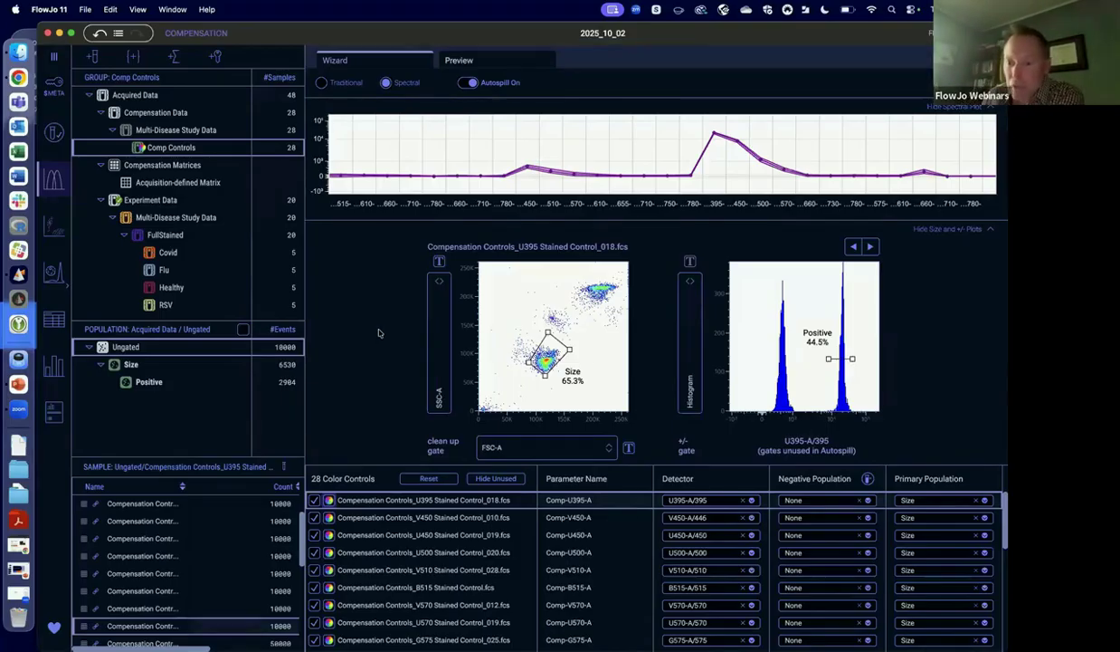
Review the spectra, Size gates and Positive gates of successive color controls up to Compensation Controls_B660 Stained Control_003.fcs.
left_click(990, 230)
left_click(990, 230)
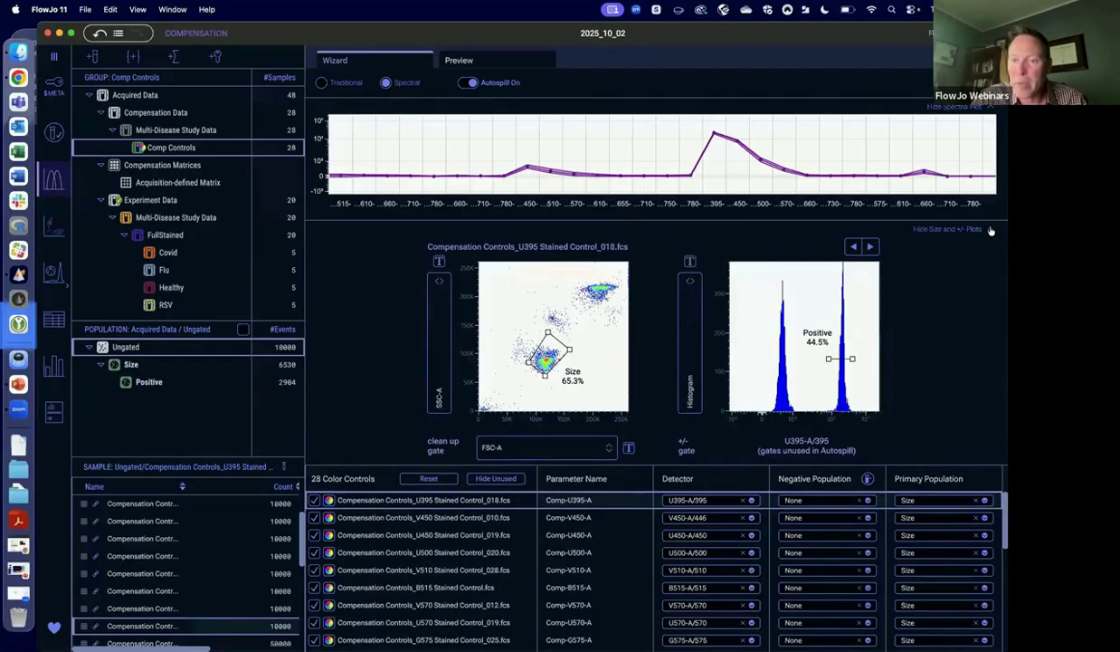
left_click(871, 247)
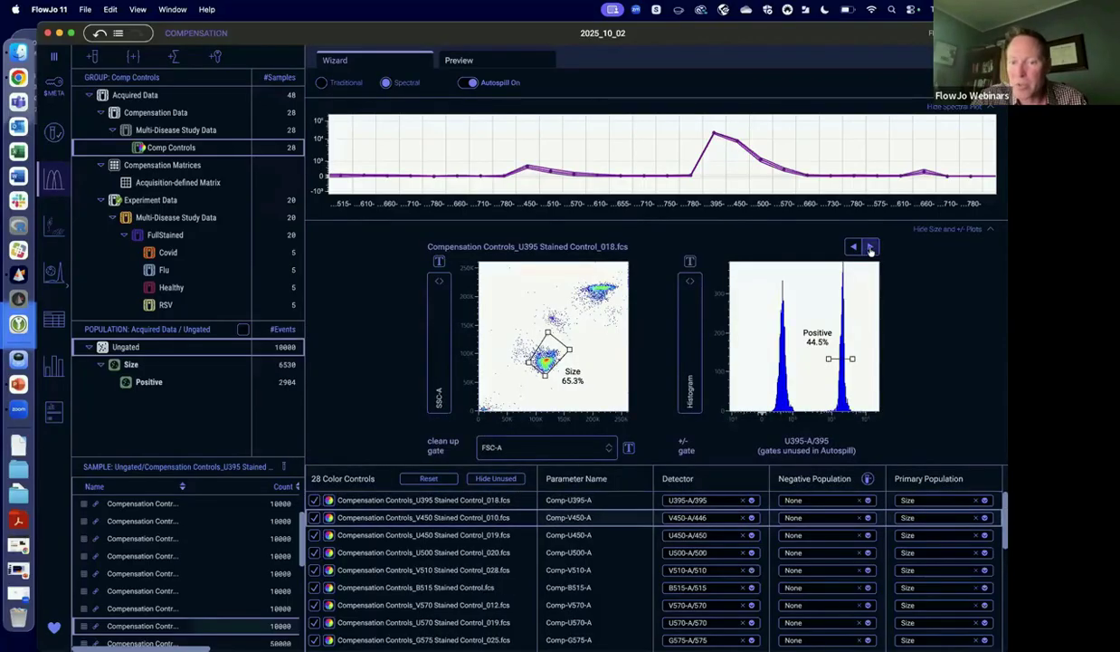
left_click(871, 246)
left_click(870, 246)
left_click(871, 246)
left_click(871, 246)
left_click(871, 246)
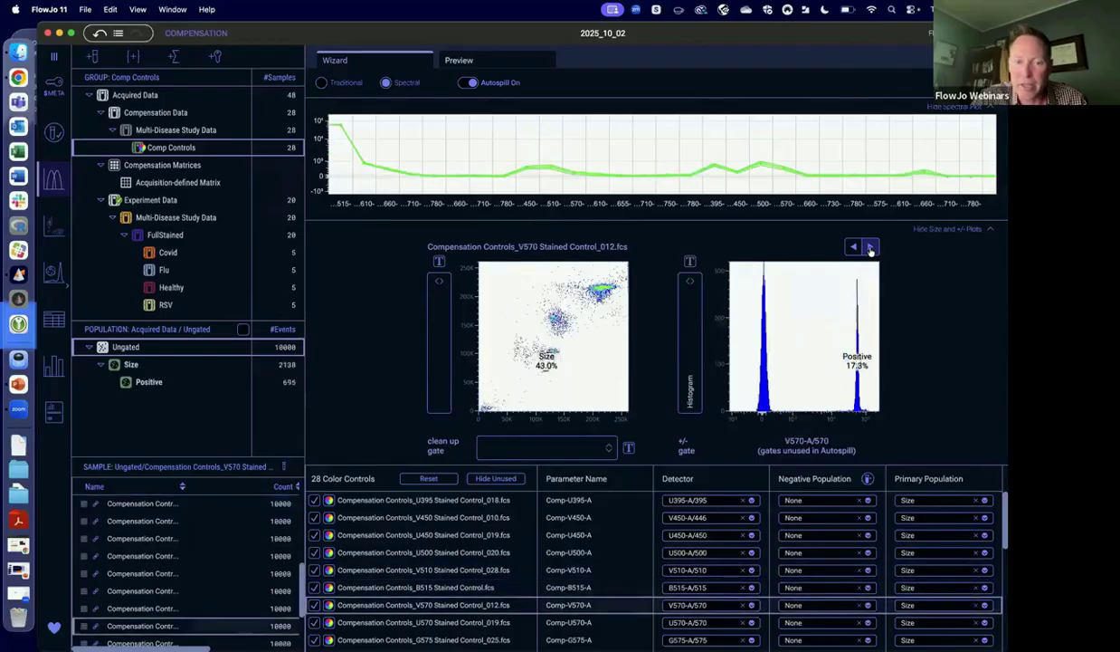
left_click(871, 246)
left_click(871, 247)
left_click(870, 246)
left_click(871, 246)
left_click(870, 247)
left_click(871, 247)
left_click(870, 246)
left_click(871, 246)
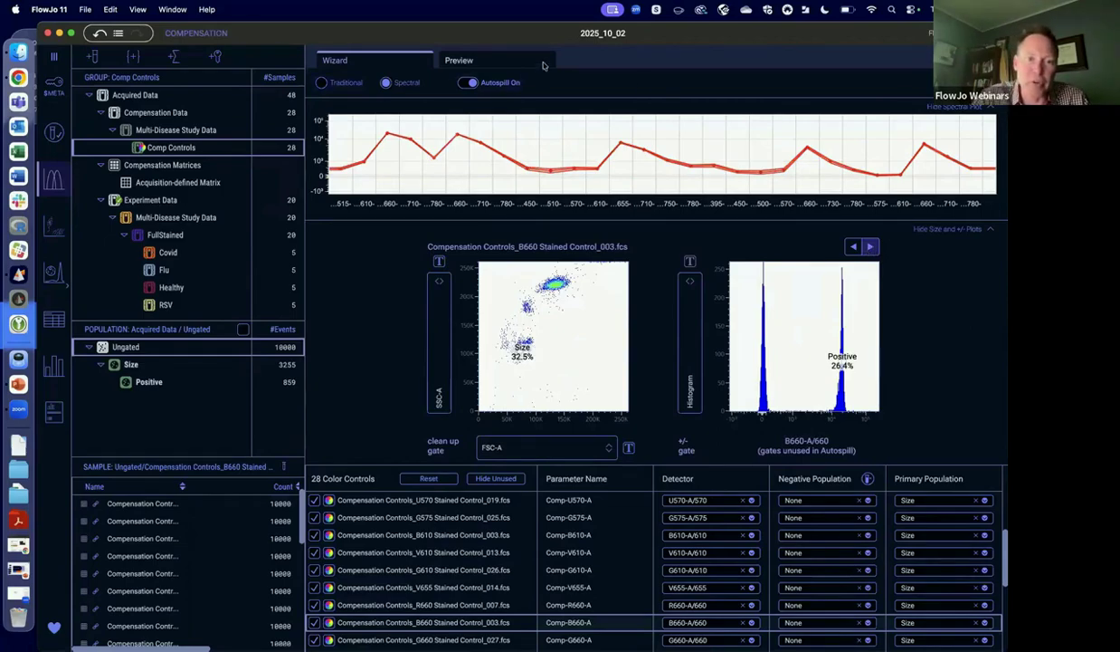
Calculate the compensation matrix preview for the color controls and hide the analysis tree to widen it.
left_click_drag(833, 36, 833, 73)
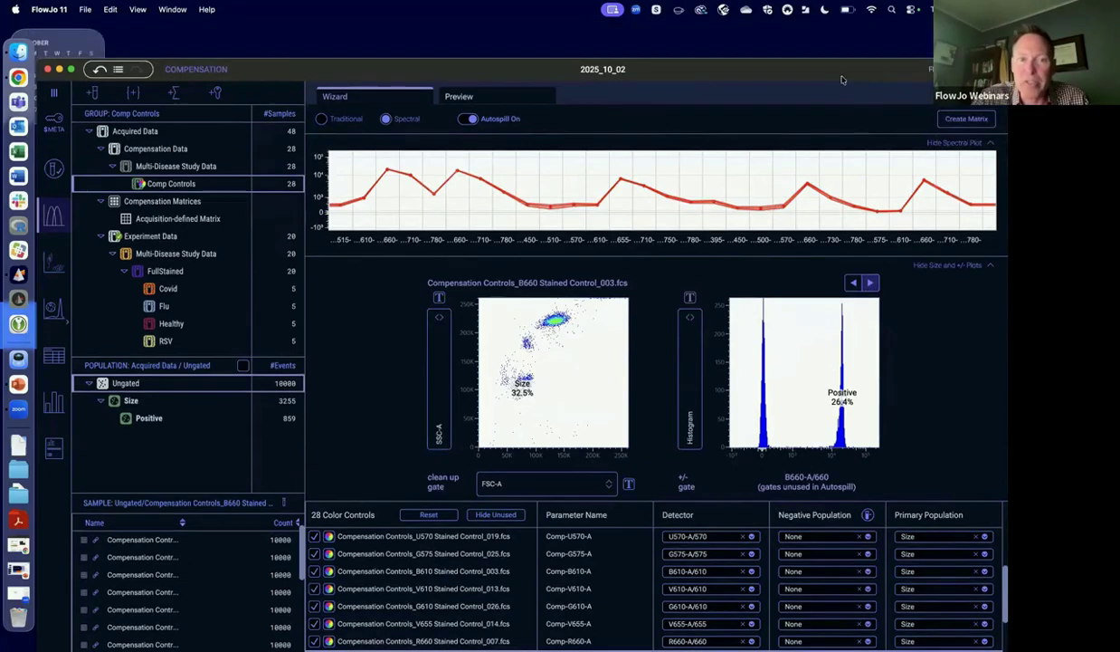
left_click(479, 100)
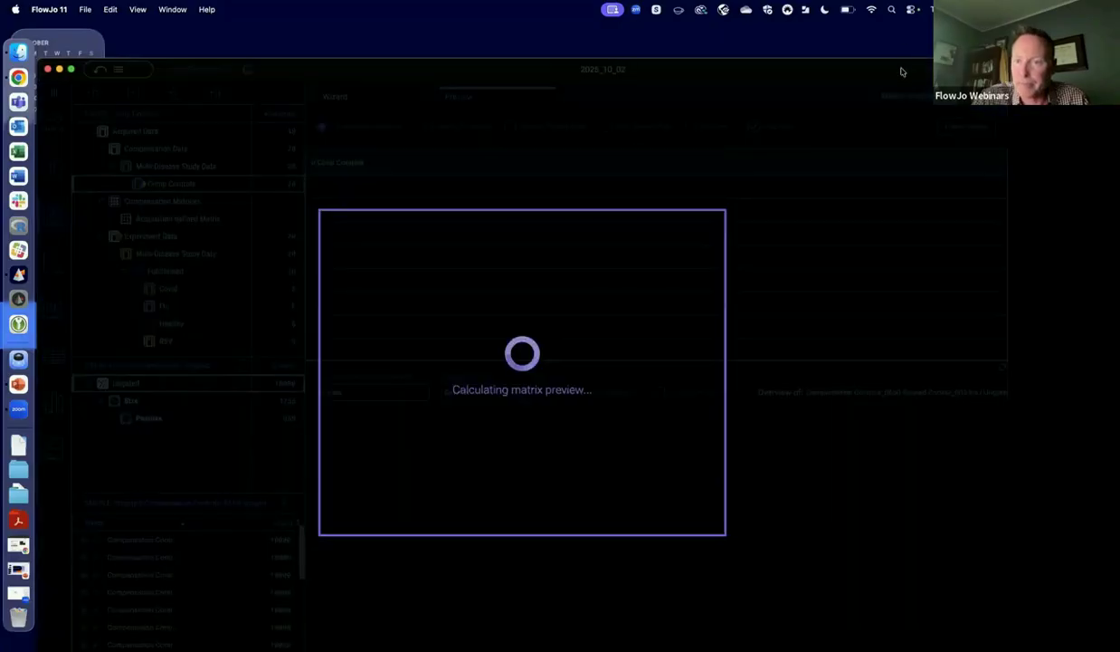
left_click_drag(902, 70, 902, 36)
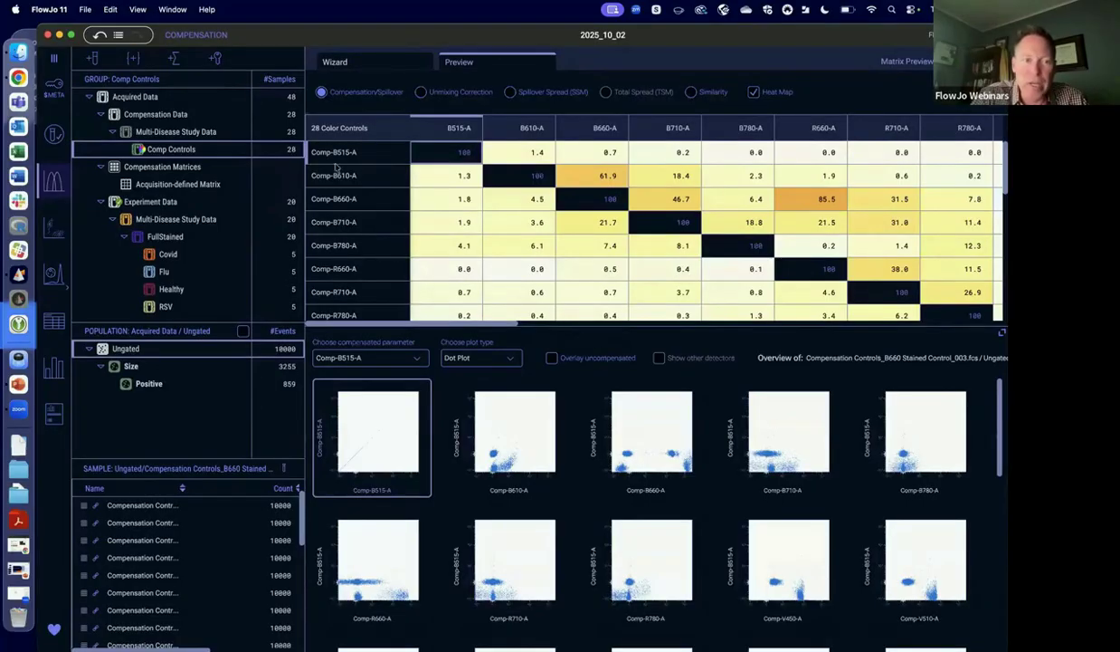
left_click(55, 59)
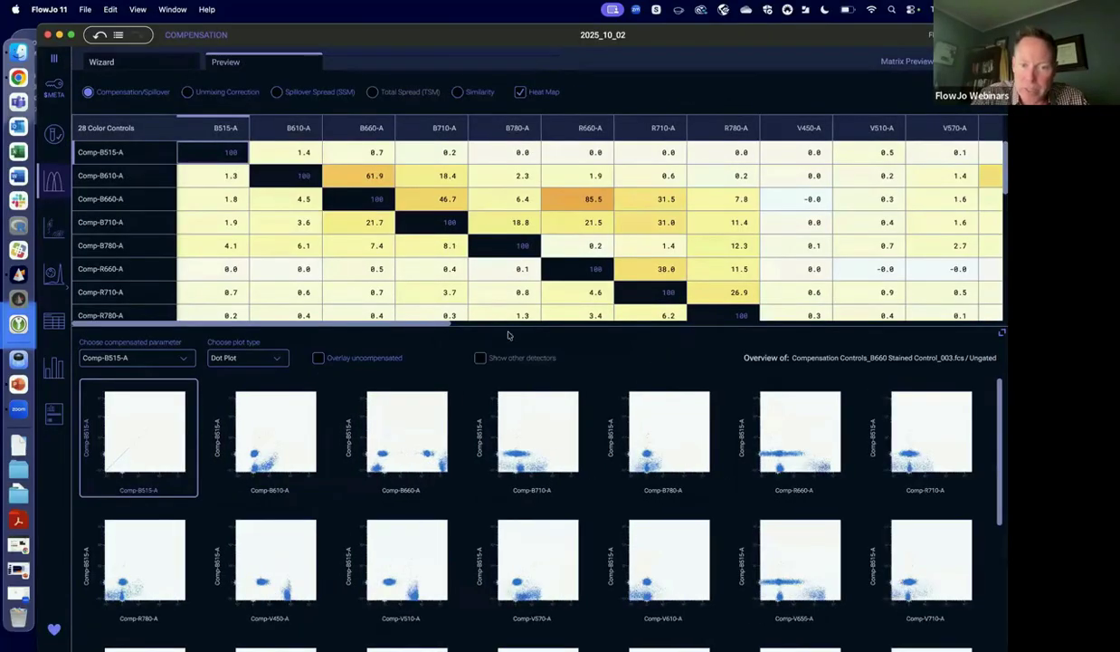
Examine the full Compensation/Spillover heat map across all color controls at a reduced scale, and restore the split with the plots.
left_click_drag(506, 325, 522, 553)
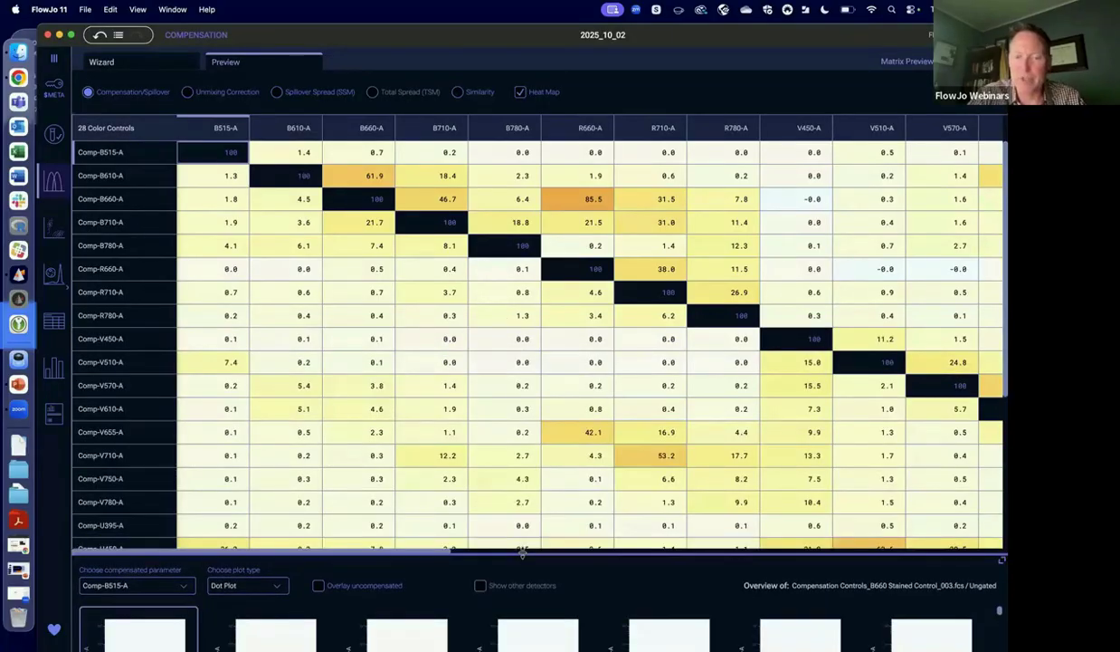
key("super+minus")
key("super+minus")
key("super+minus")
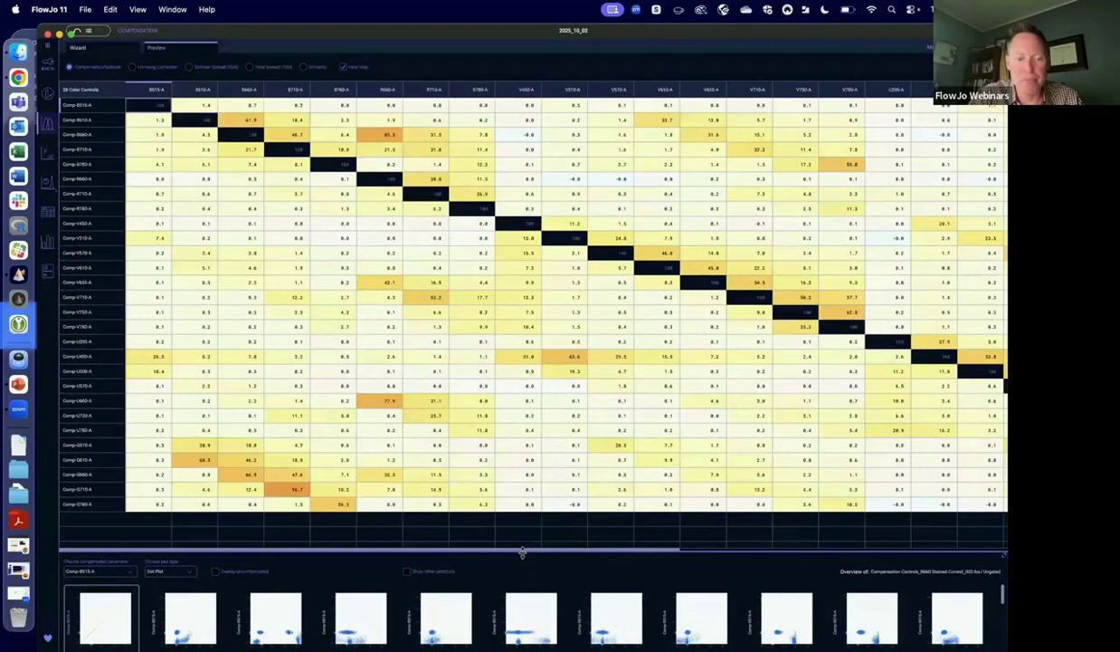
key("super+minus")
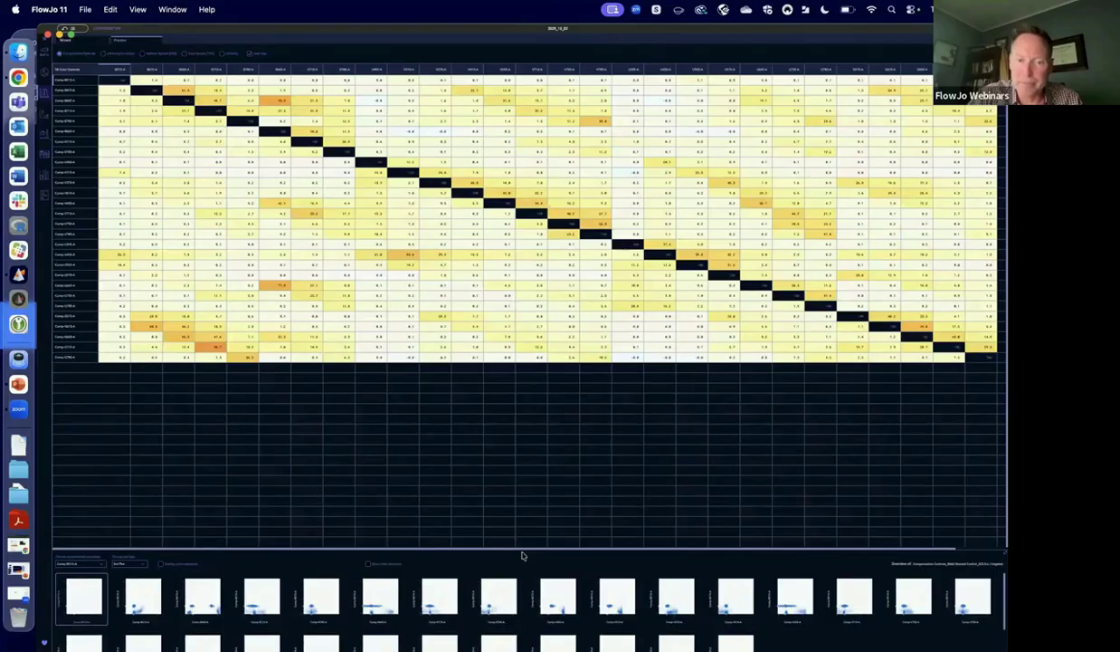
key("super+plus")
key("super+plus")
key("super+plus")
key("super+plus")
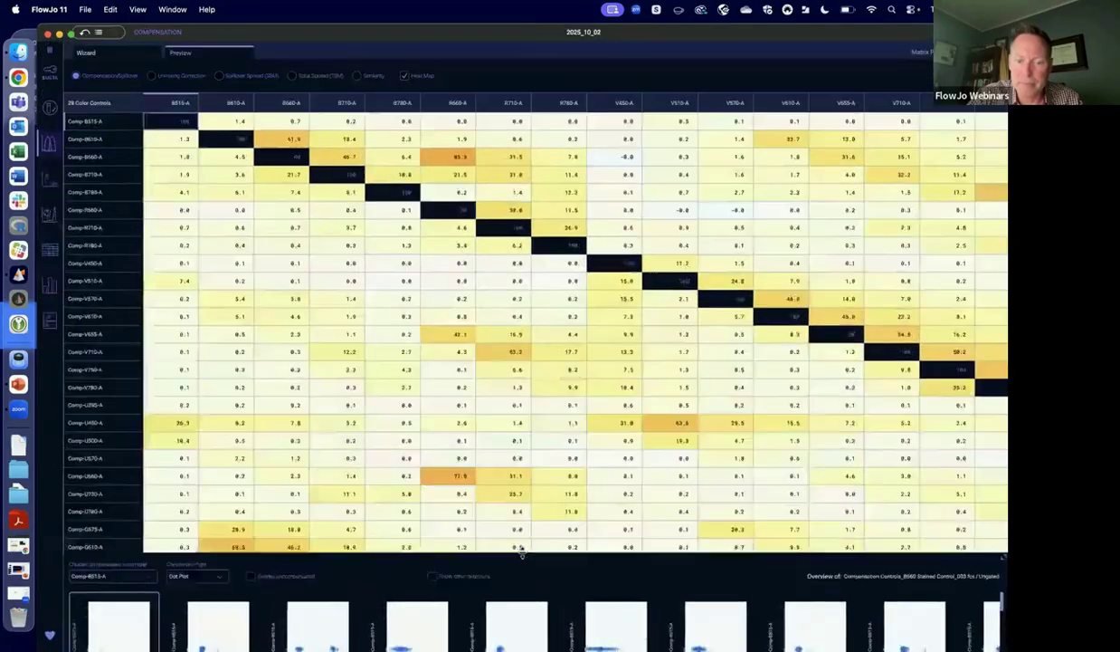
key("super+plus")
key("super+plus")
left_click_drag(520, 555, 516, 330)
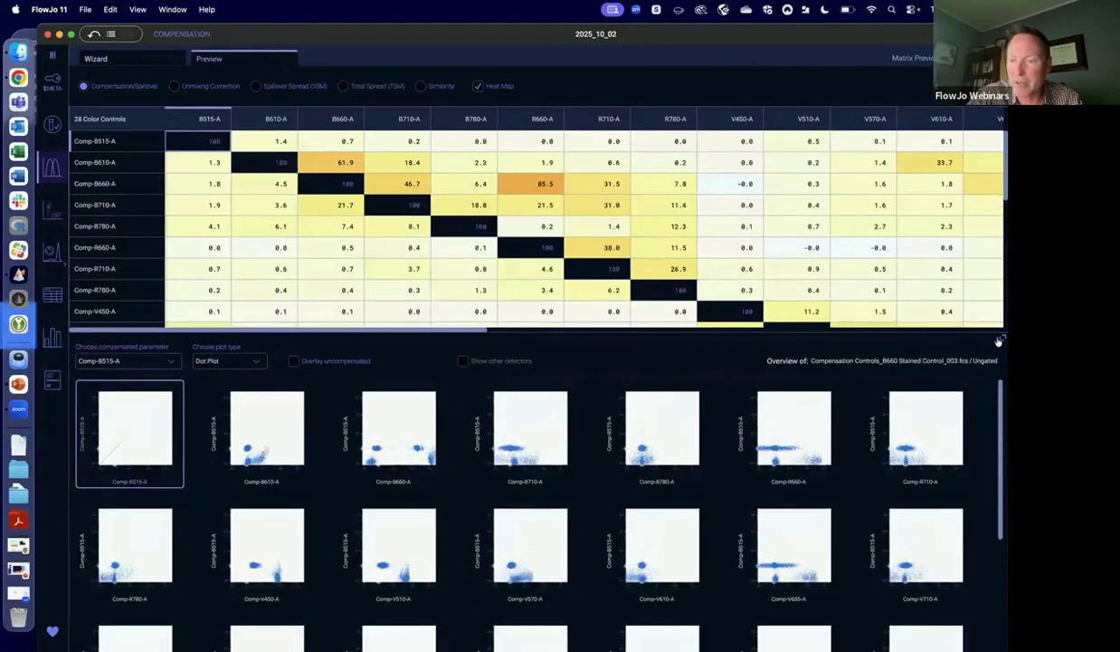
View the compensated plot overview at full size, return to the split view, and give the matrix more height.
left_click_drag(967, 330, 964, 231)
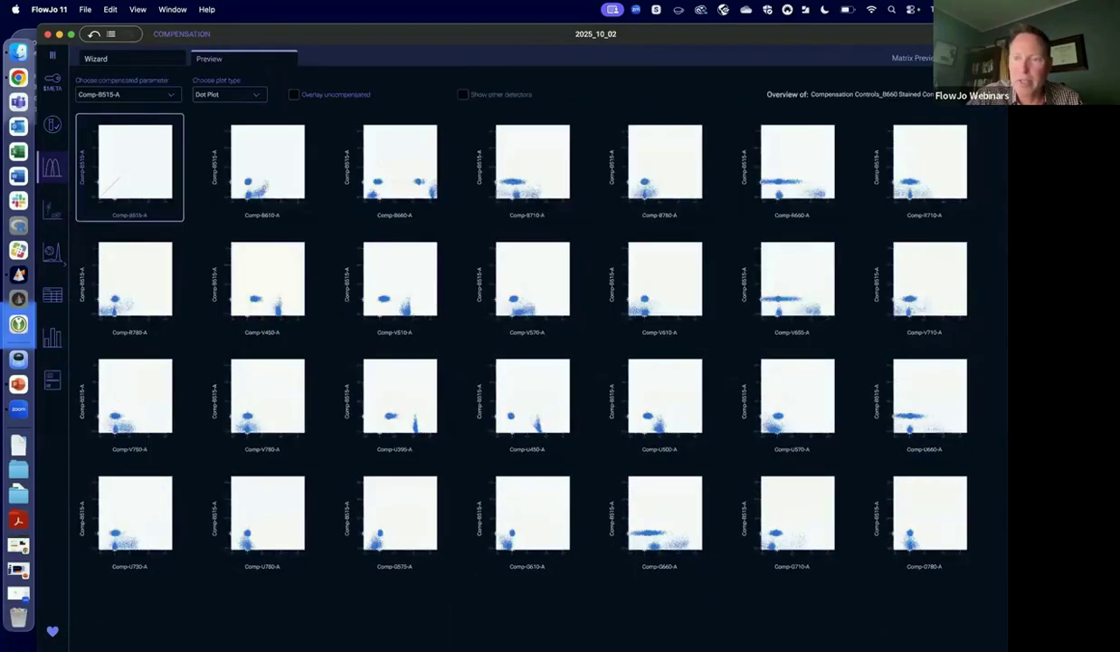
left_click(1002, 71)
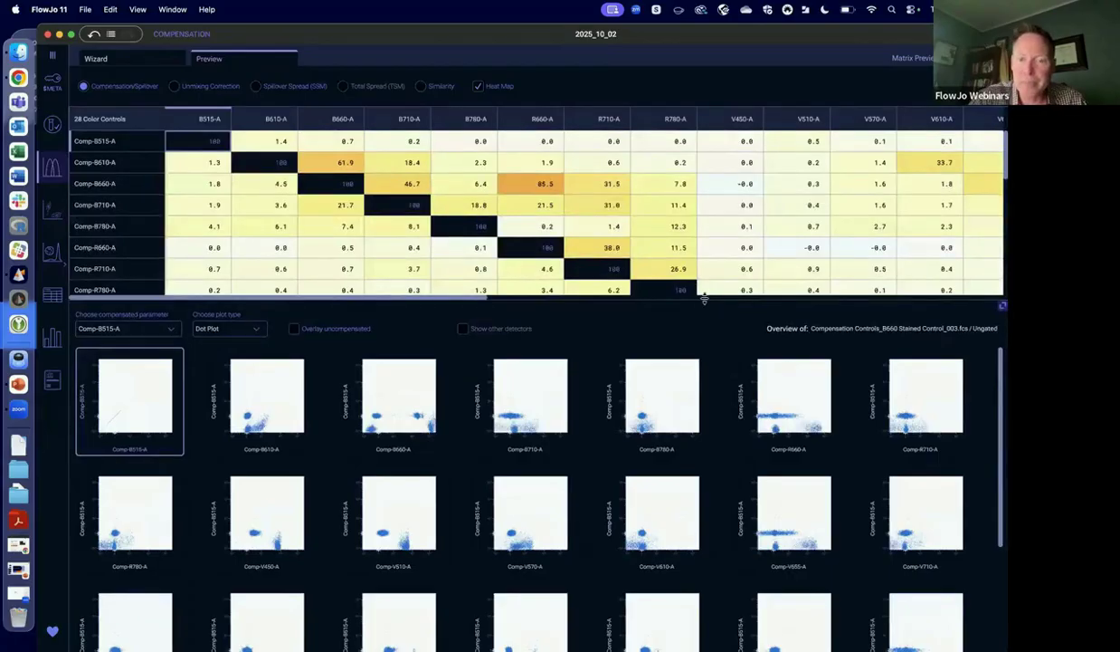
left_click_drag(706, 299, 651, 408)
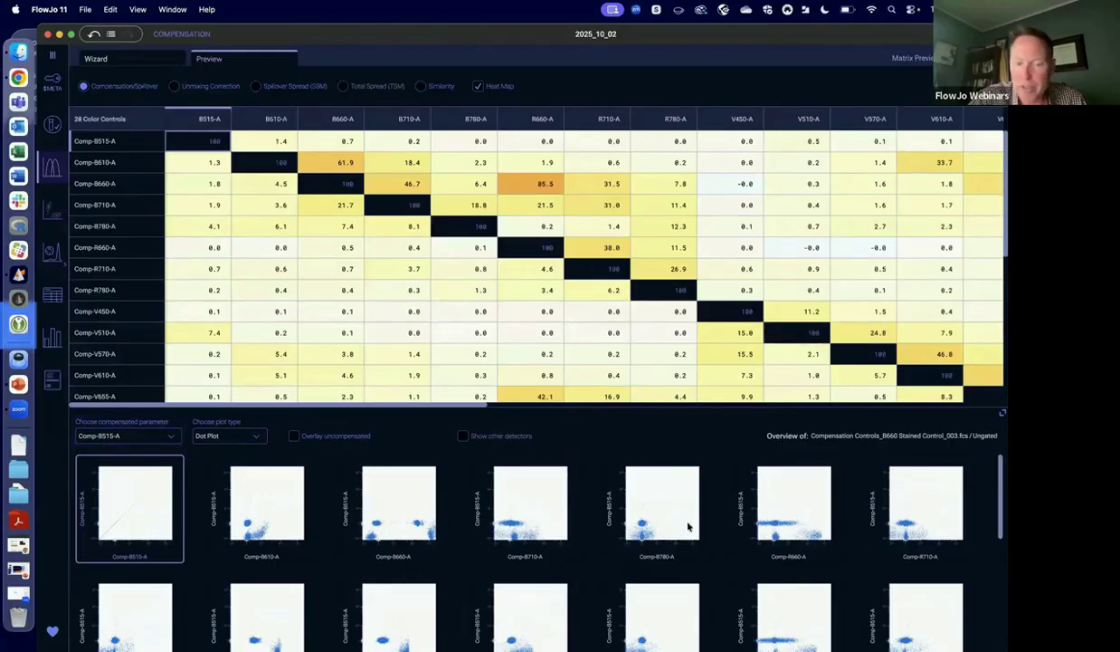
Set the preview plot type to Contour and show the plots for the FullStained group with the analysis tree displayed again.
left_click(238, 436)
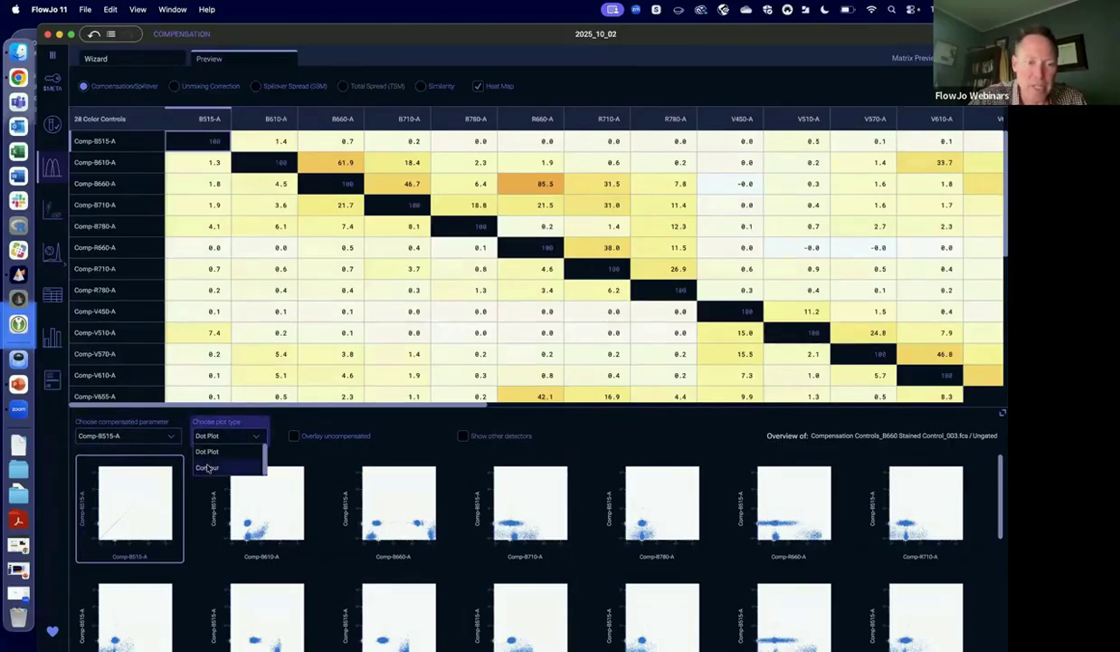
left_click(208, 453)
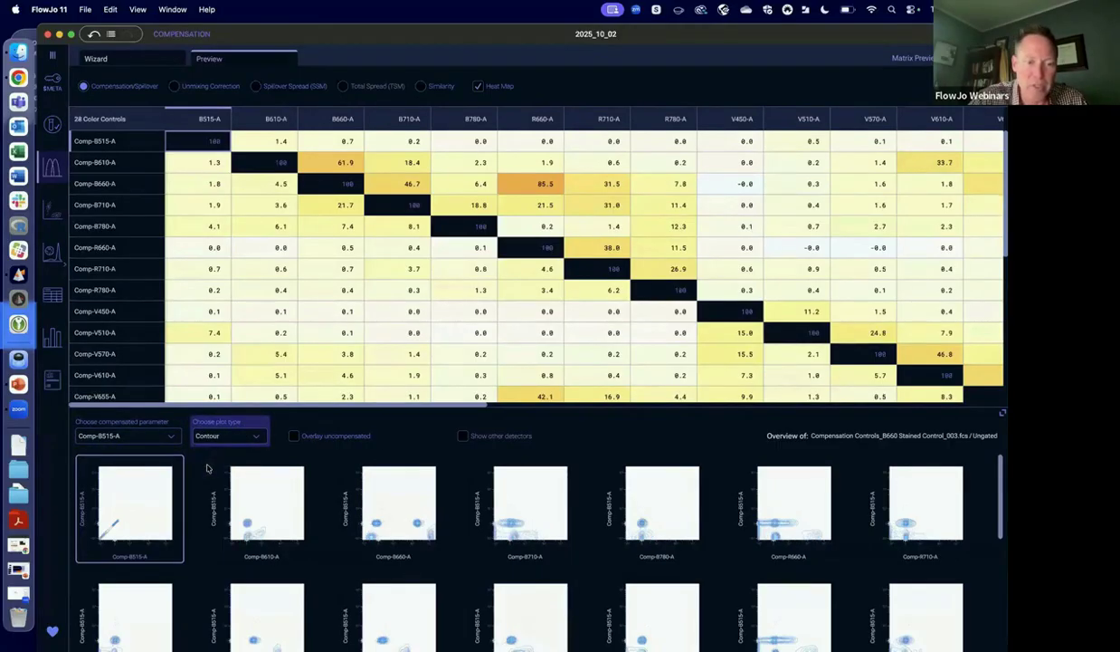
left_click(52, 56)
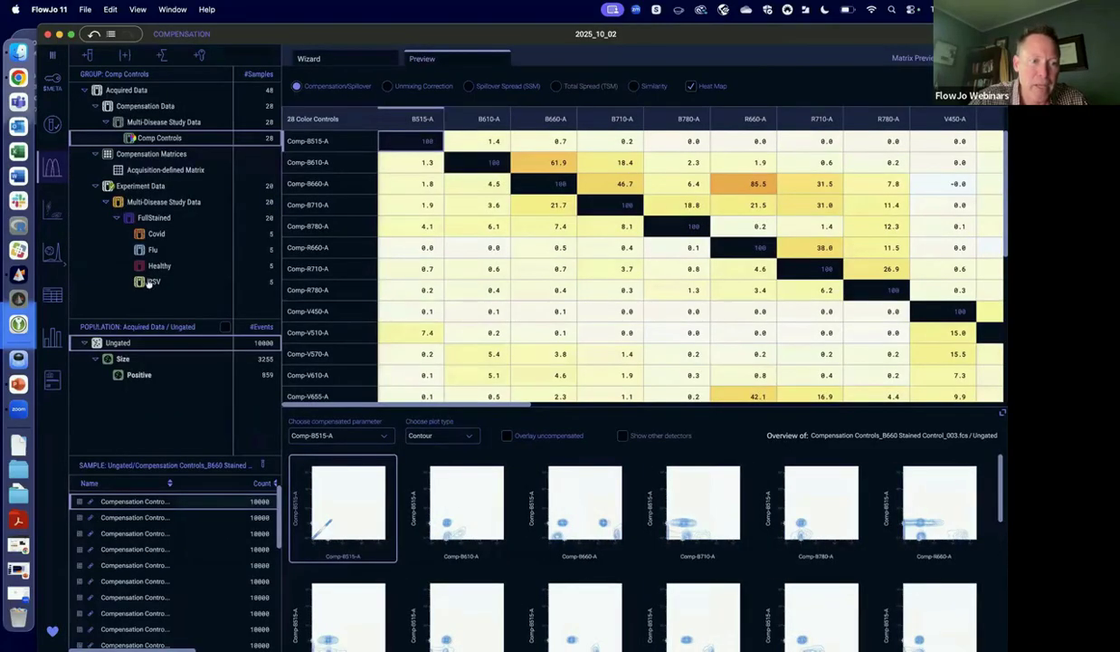
left_click(152, 217)
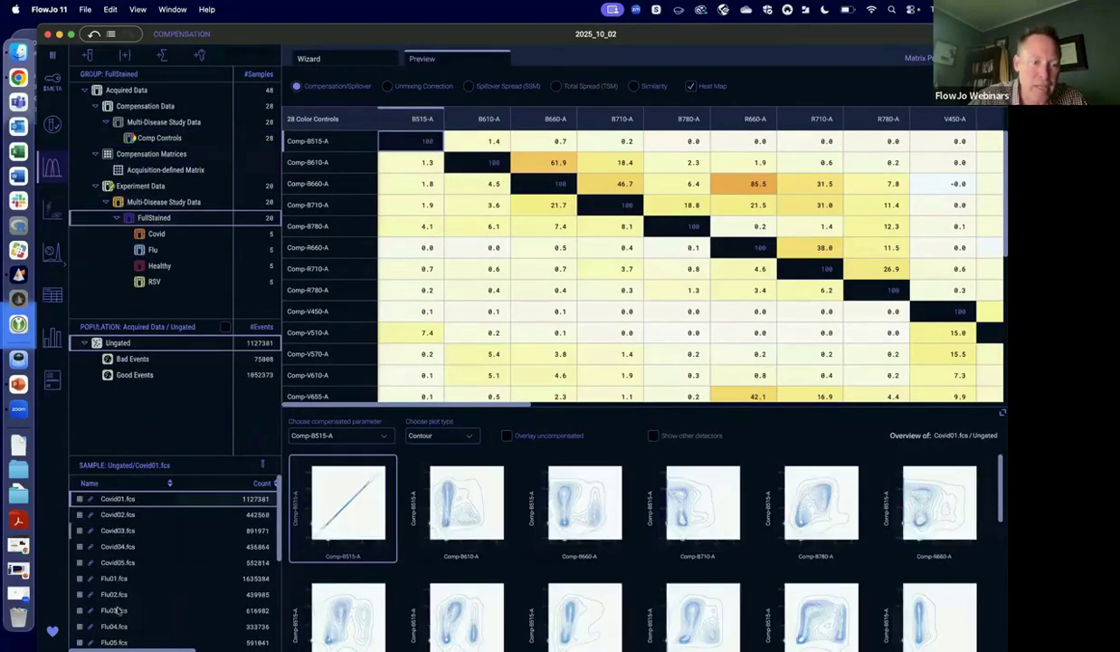
Inspect the compensated plots for the Good Events of Covid04.fcs, overlaying the uncompensated data temporarily for comparison.
left_click(123, 546)
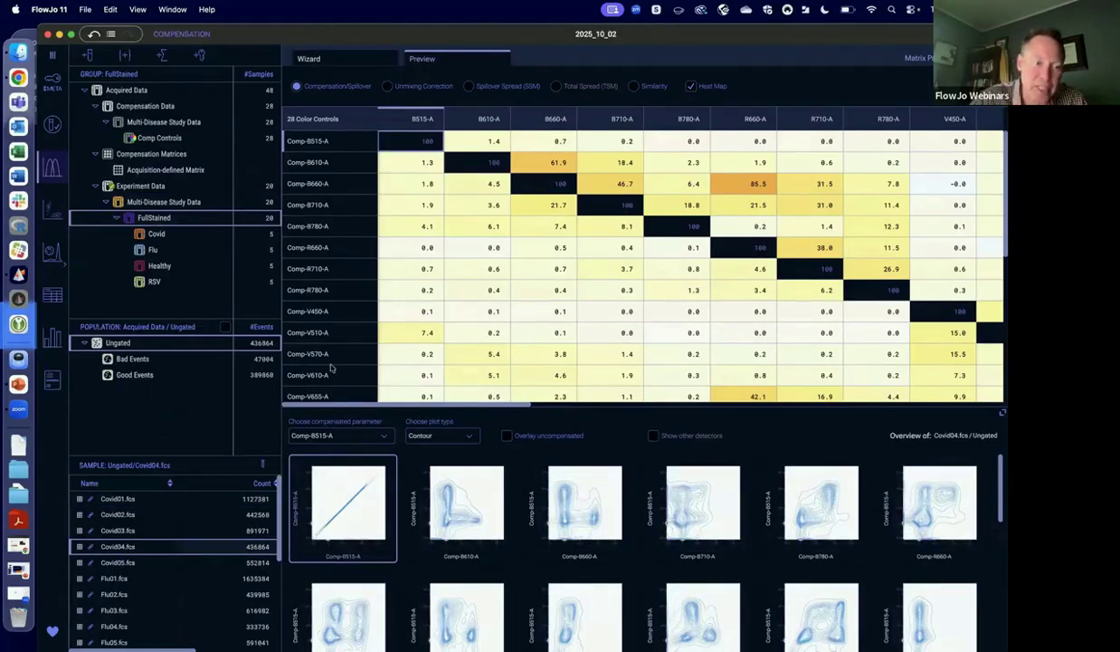
left_click(136, 377)
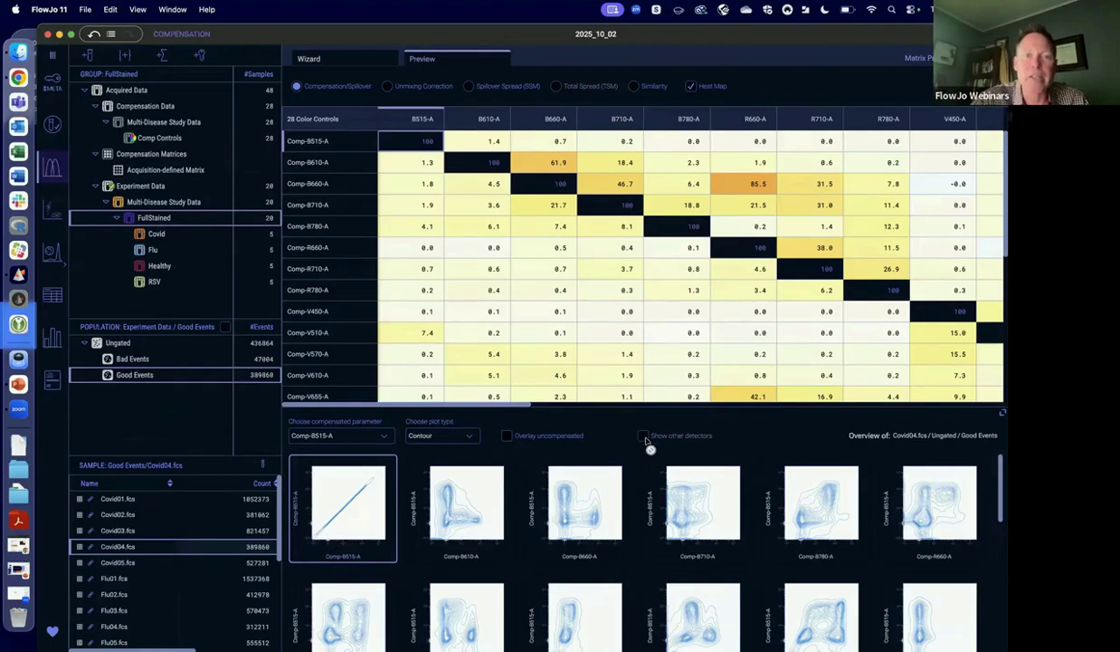
left_click(506, 436)
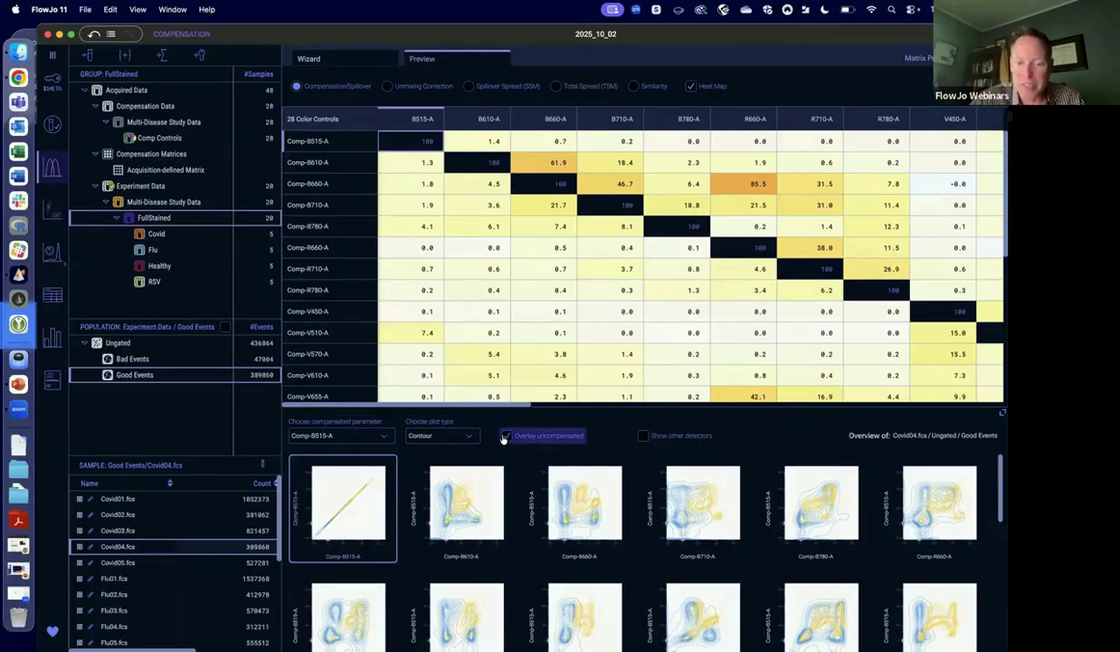
left_click(506, 436)
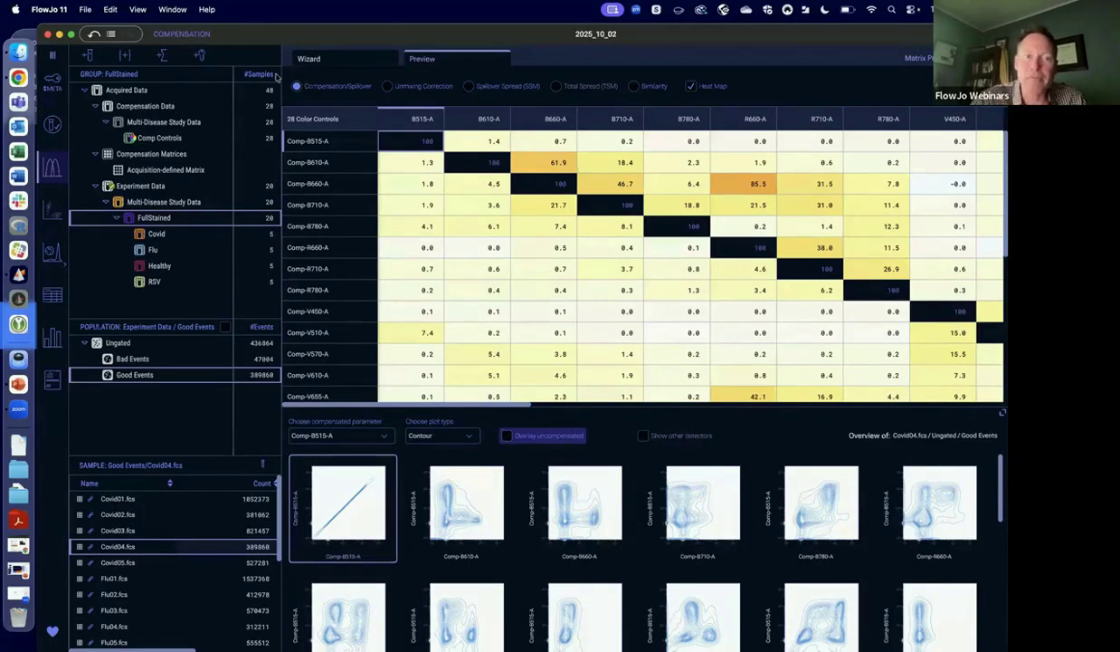
Review the Spillover Spread (SSM) and Similarity matrices for the color controls, and return to the Compensation/Spillover heat map.
left_click(470, 87)
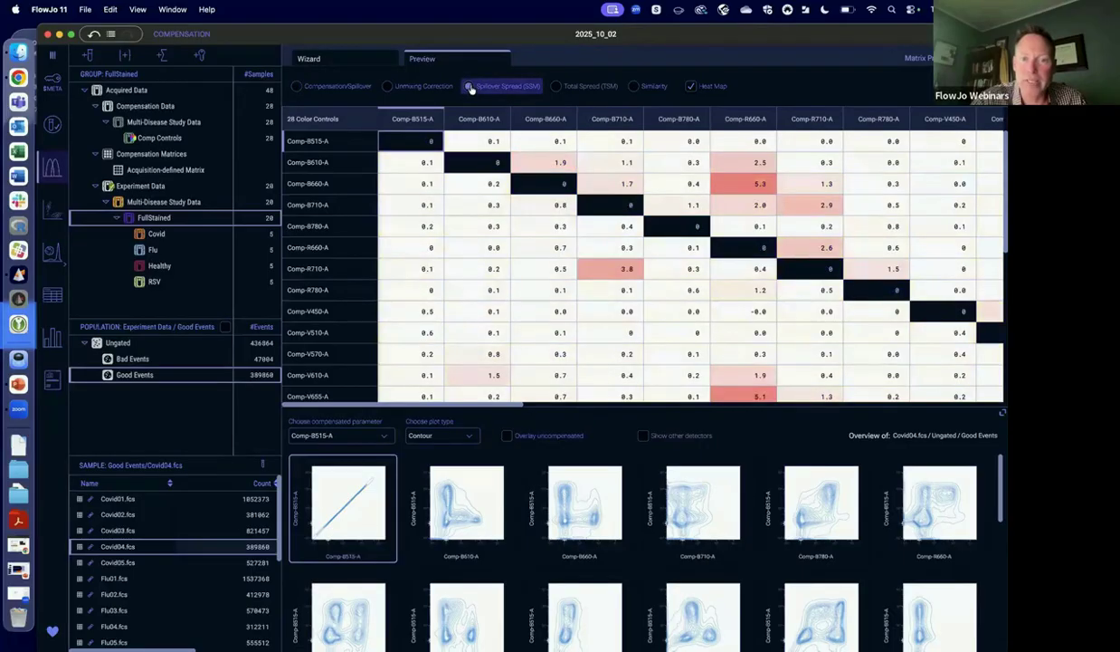
left_click(641, 87)
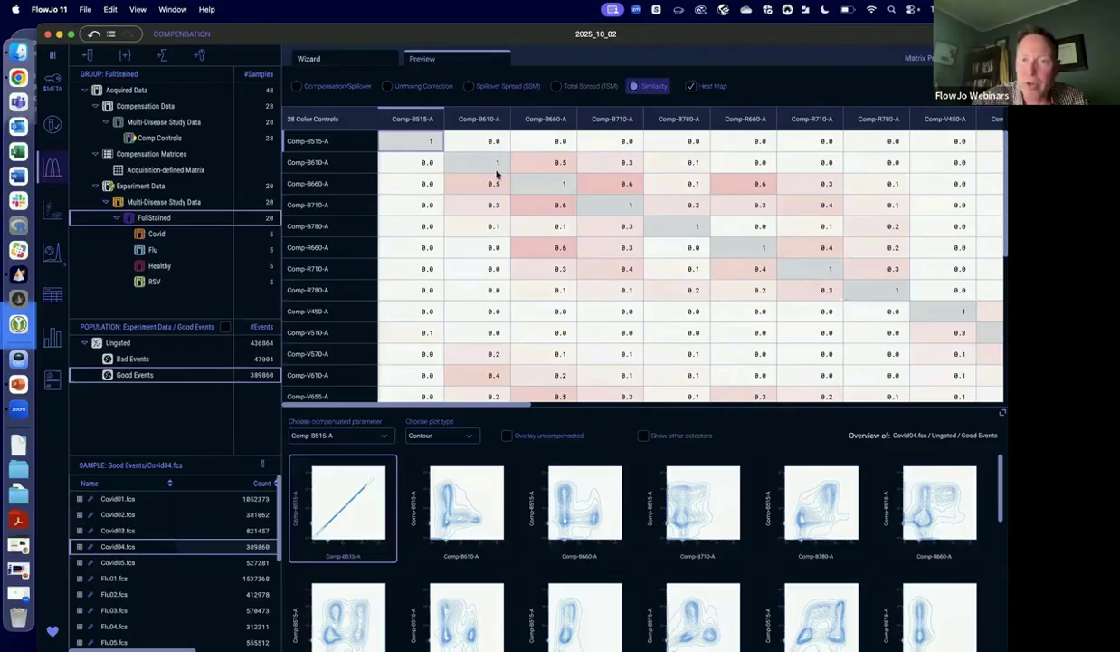
left_click(691, 85)
left_click(297, 85)
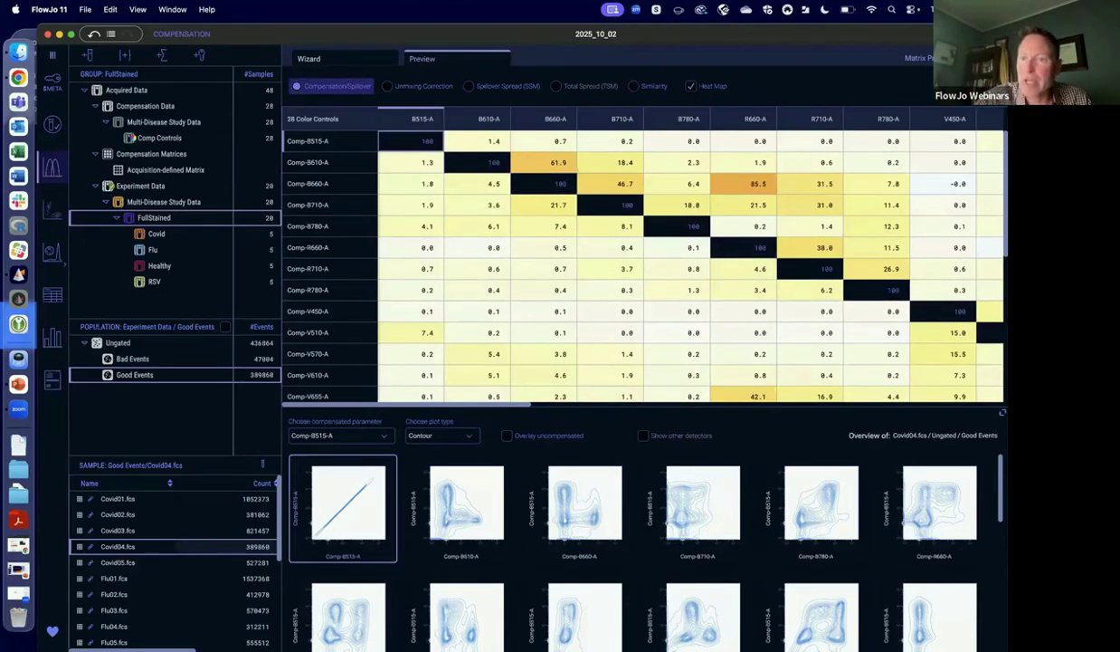
Save the calculated compensation matrix and compare its values and plots with the Acquisition-defined Matrix.
left_click(970, 86)
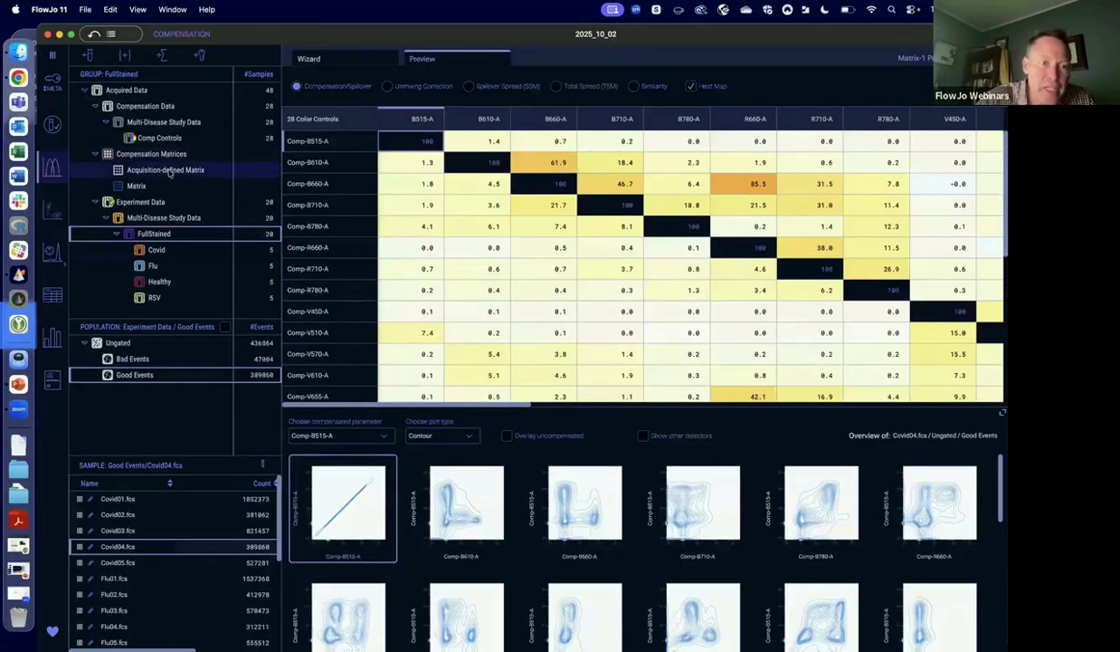
left_click(142, 184)
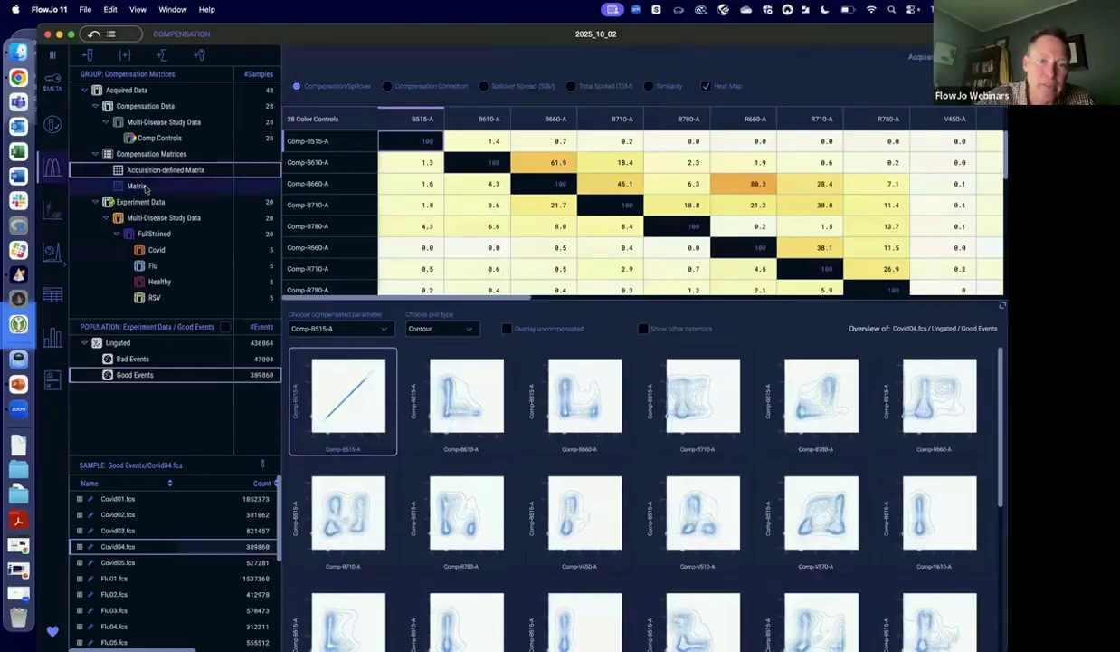
left_click(153, 169)
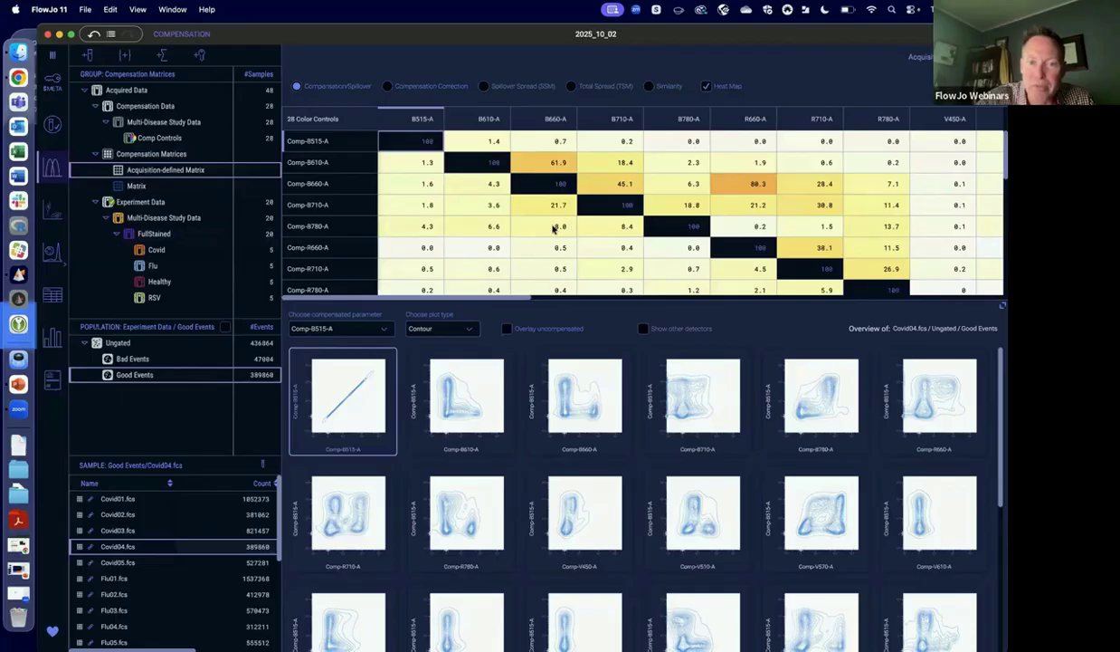
left_click(147, 186)
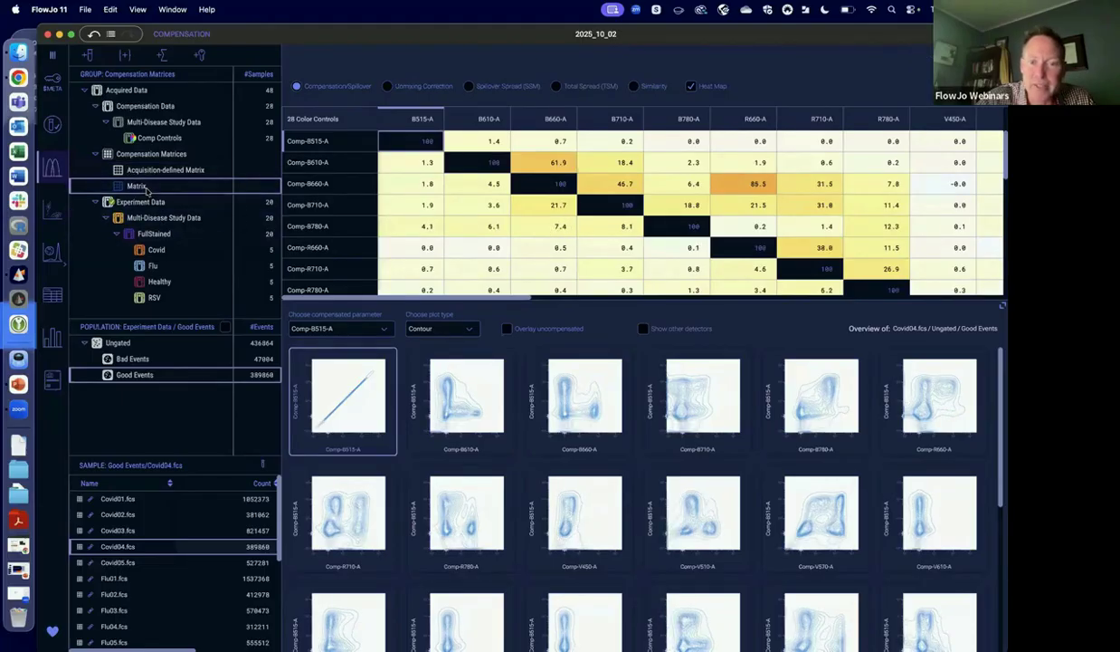
left_click(146, 171)
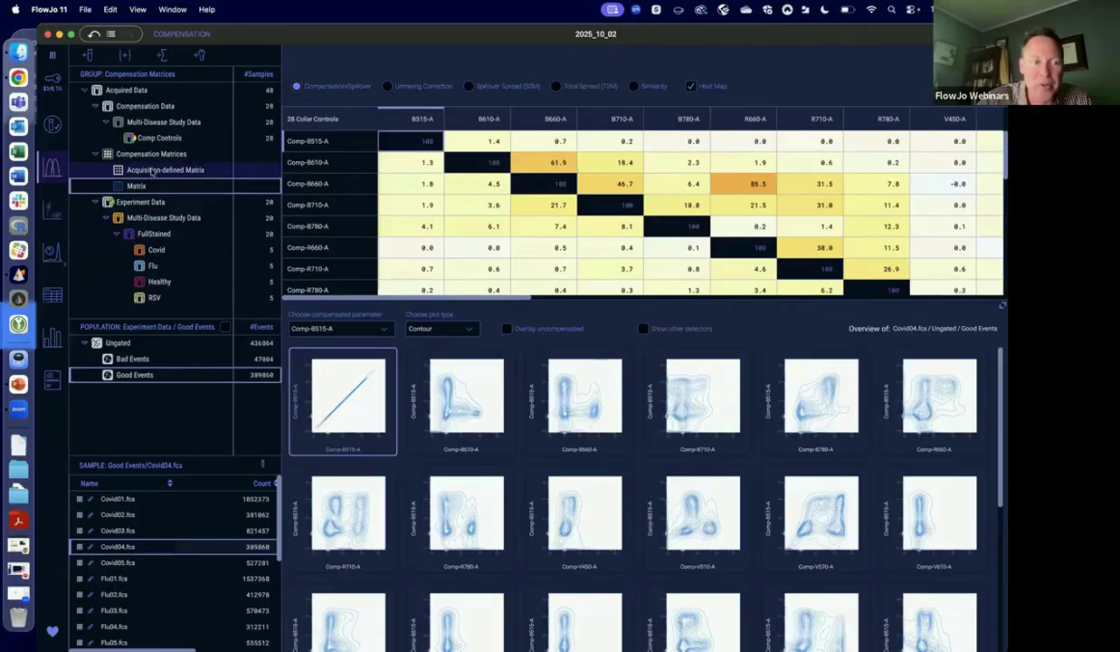
left_click(143, 185)
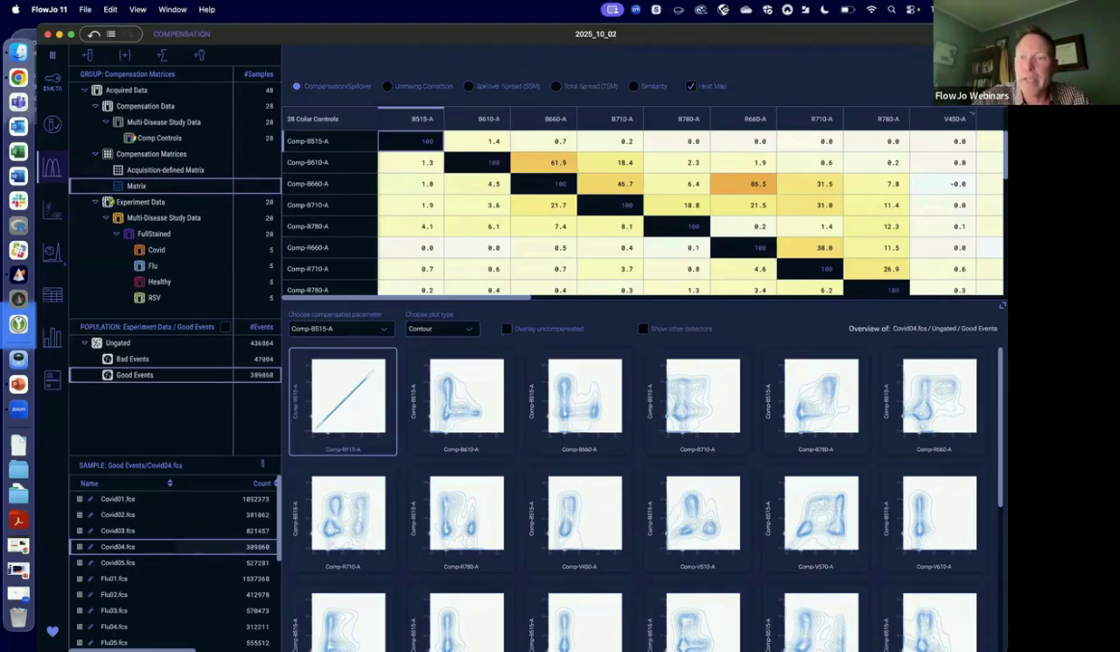
Create an editable copy of the new compensation matrix and give its table more height above the plots.
left_click(199, 55)
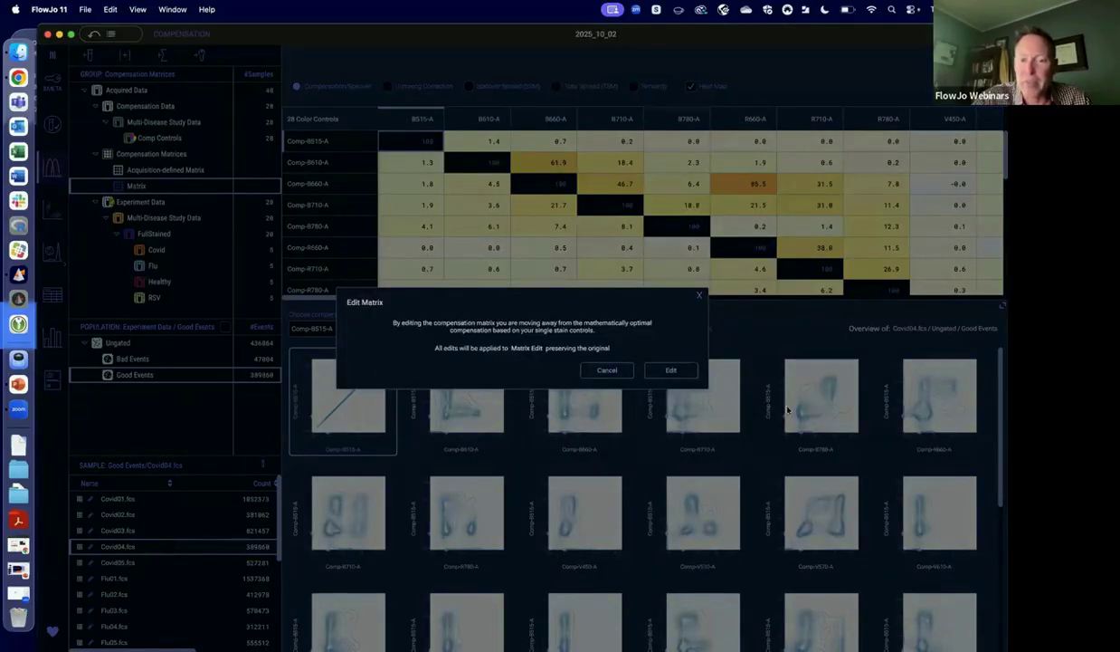
left_click(671, 370)
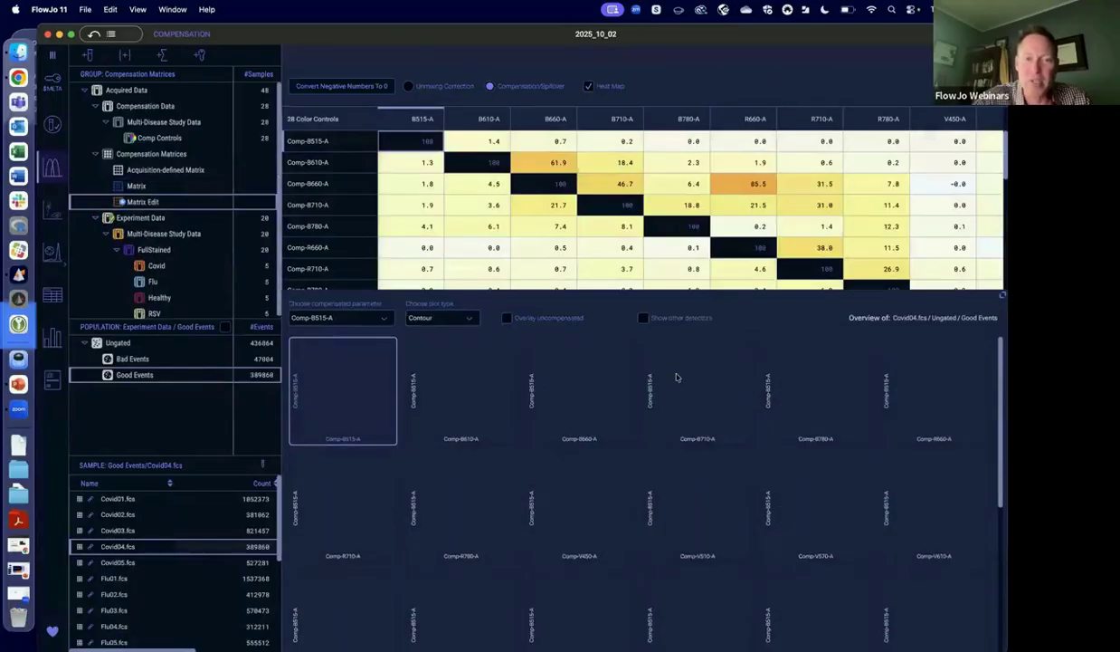
left_click_drag(611, 288, 612, 393)
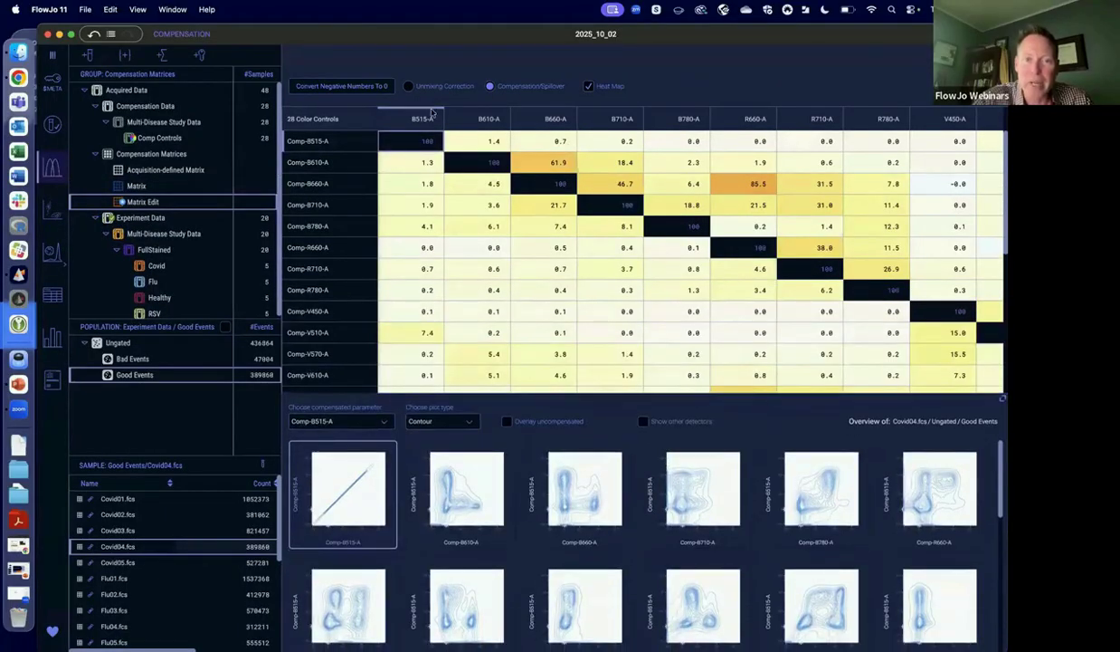
Switch the matrix copy to Unmixing Correction and set the Comp-B515-A row's correction for Comp-V570-A to 5.
left_click(410, 87)
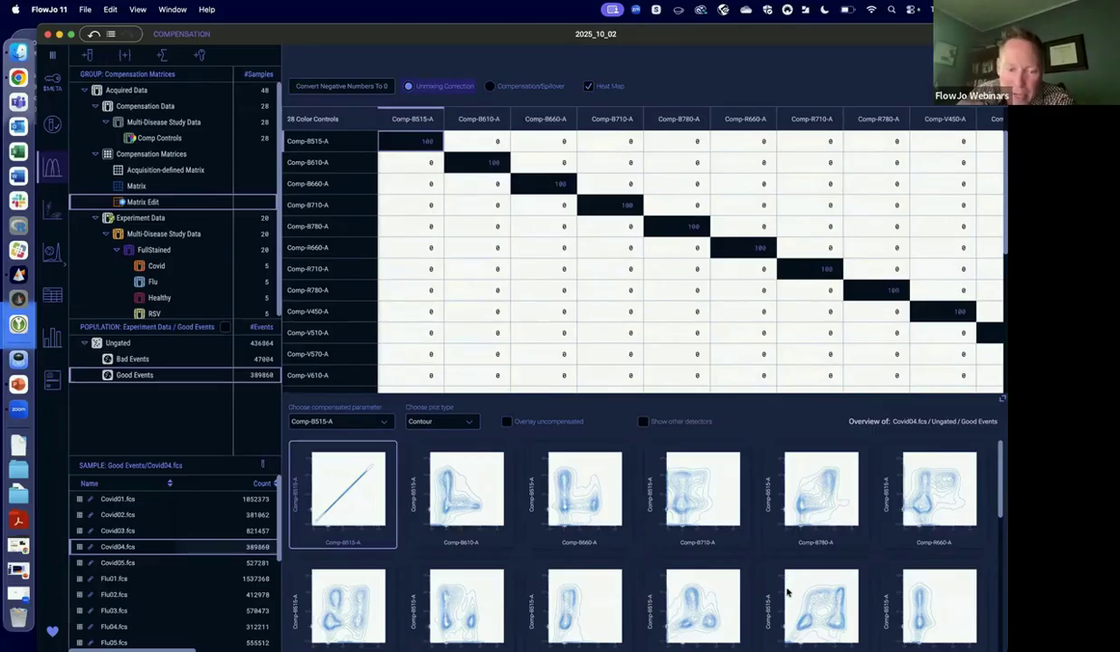
scroll(787, 594, "down", 3)
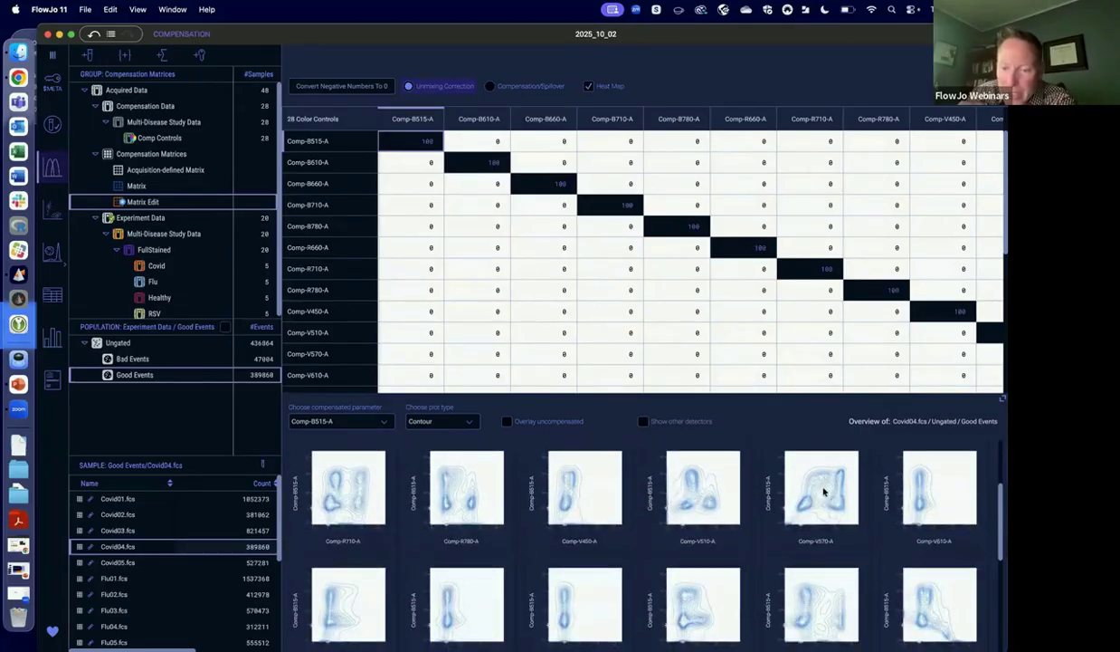
left_click(828, 502)
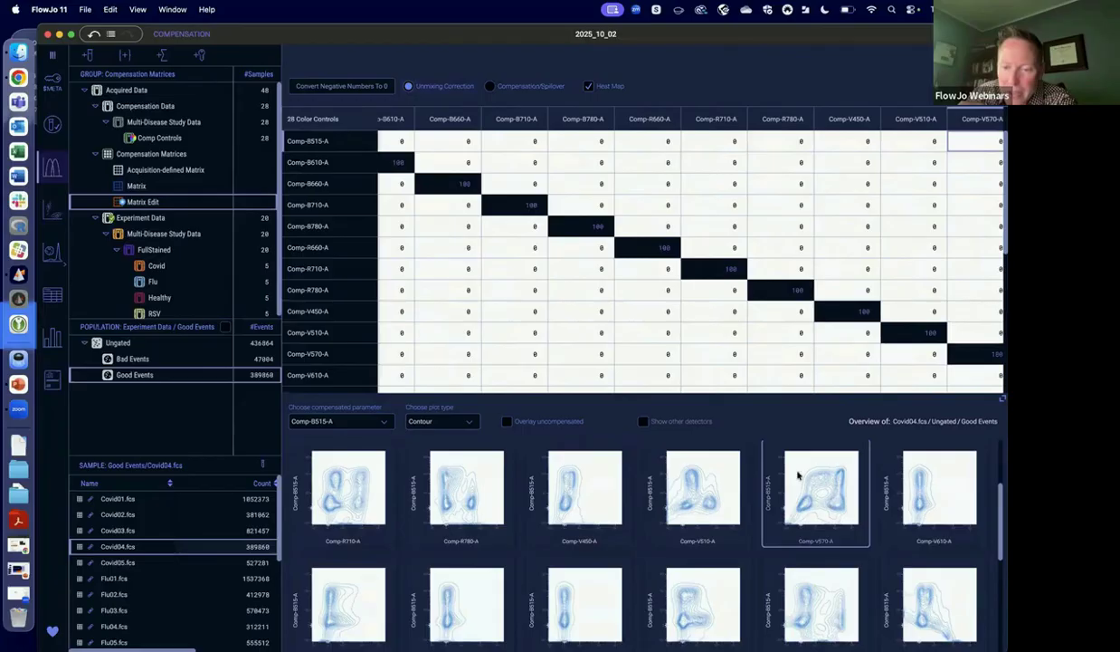
scroll(881, 192, "right", 3)
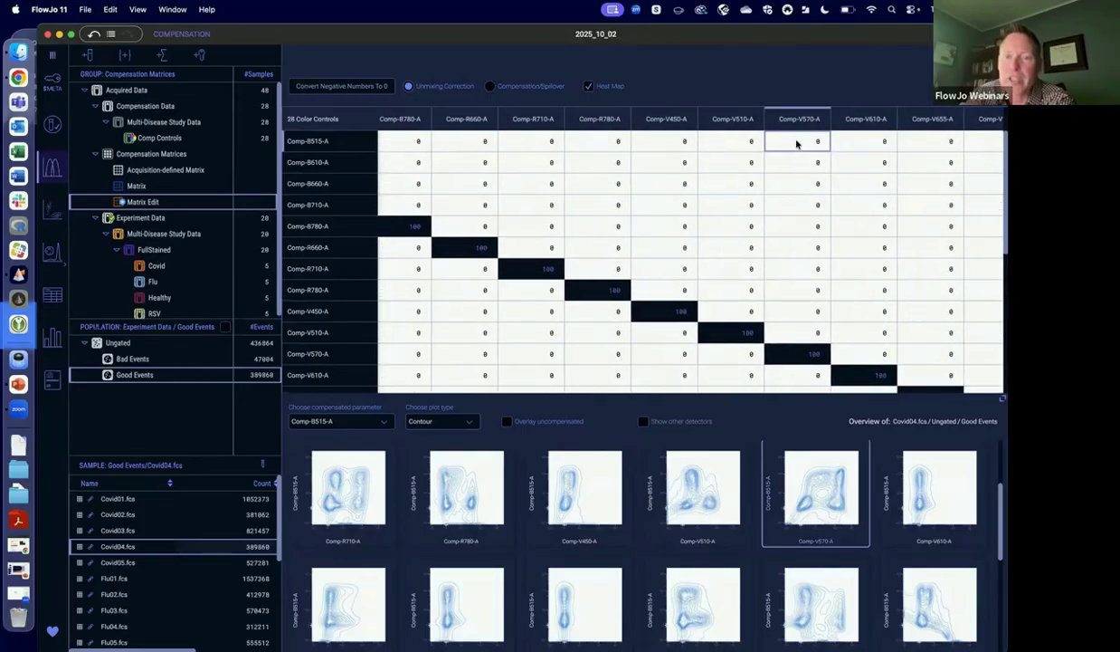
double_click(795, 141)
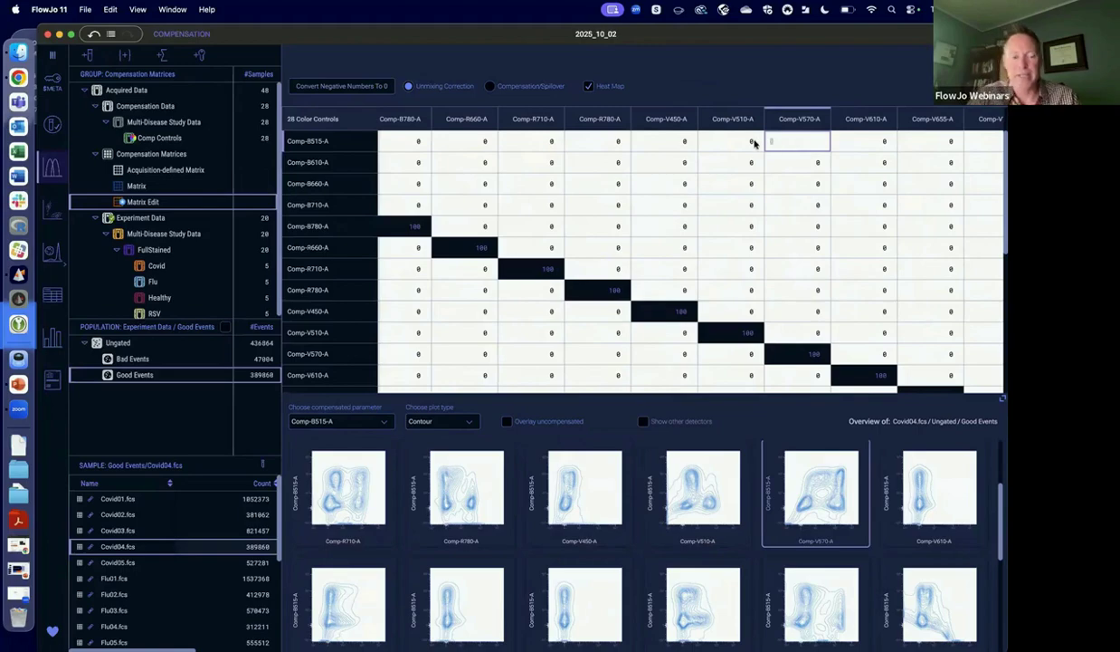
type("5")
key("Return")
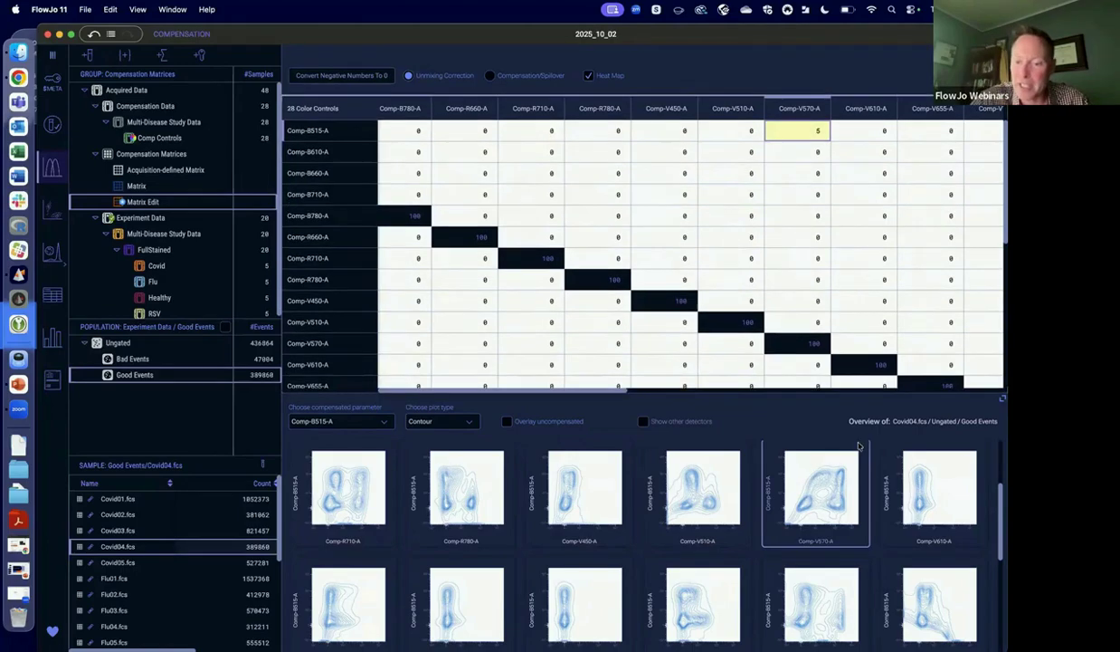
Change the Comp-B515-A row's correction for Comp-V570-A to -5.
double_click(817, 132)
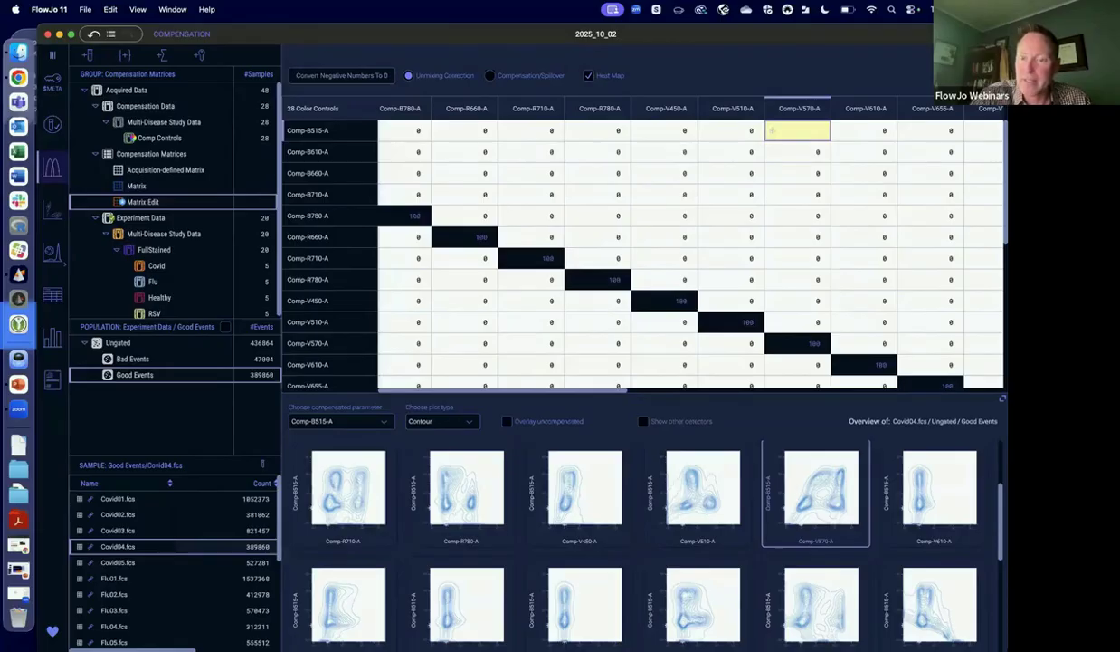
type("-5")
key("Return")
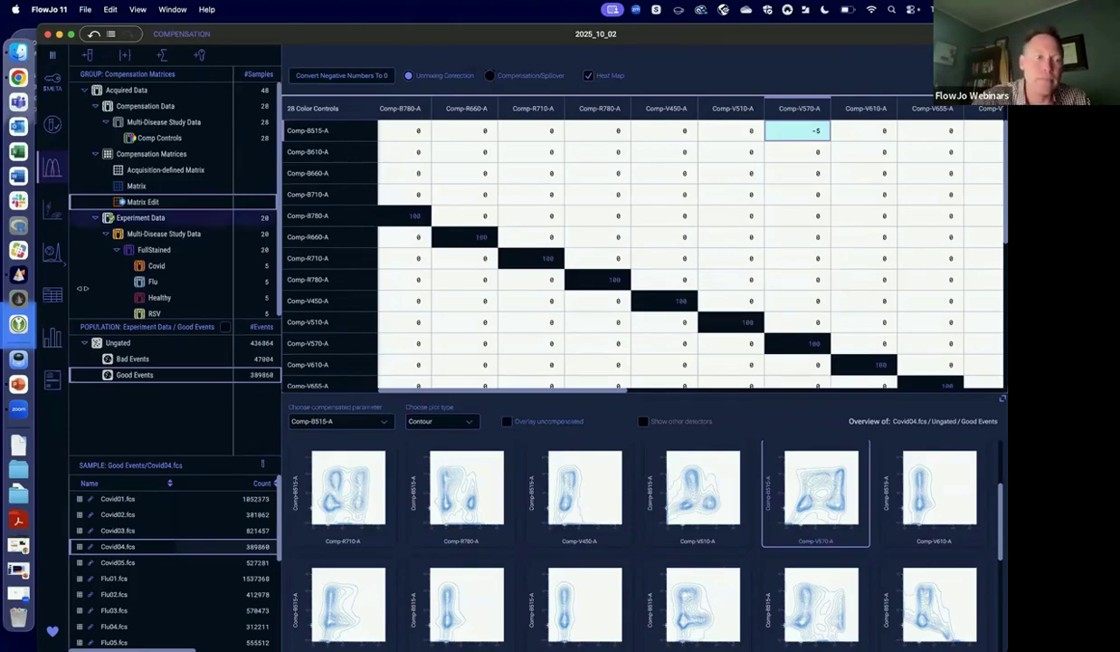
Open the Graphs workspace and look through the Good Events plots of the FullStained, Flu and Covid groups.
left_click(54, 214)
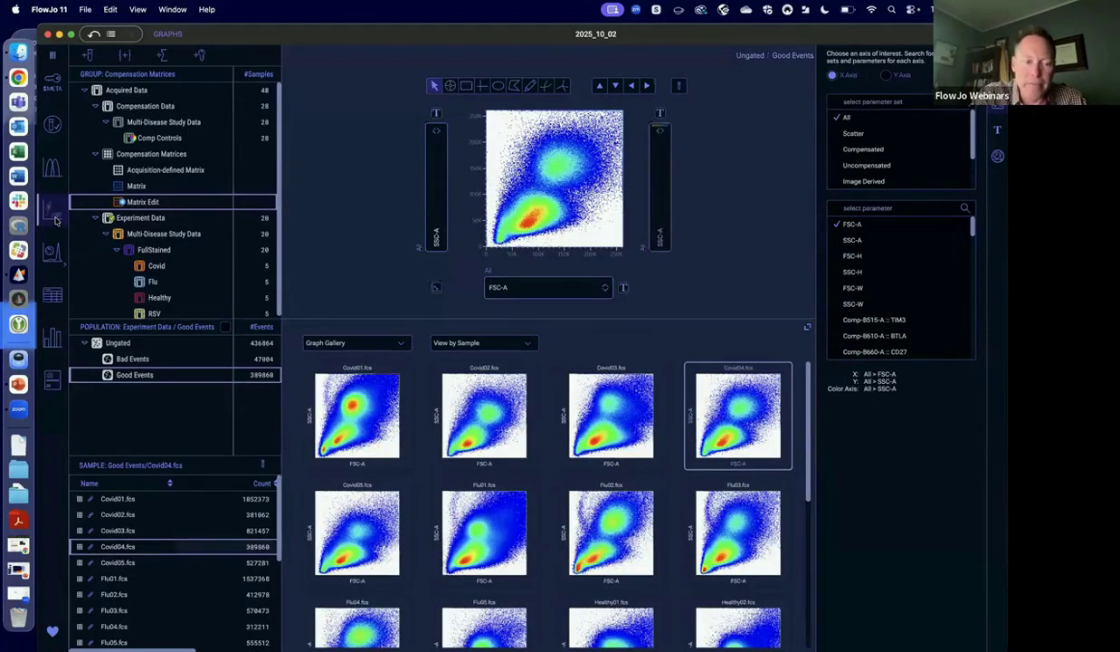
left_click(161, 248)
left_click(161, 267)
left_click(154, 282)
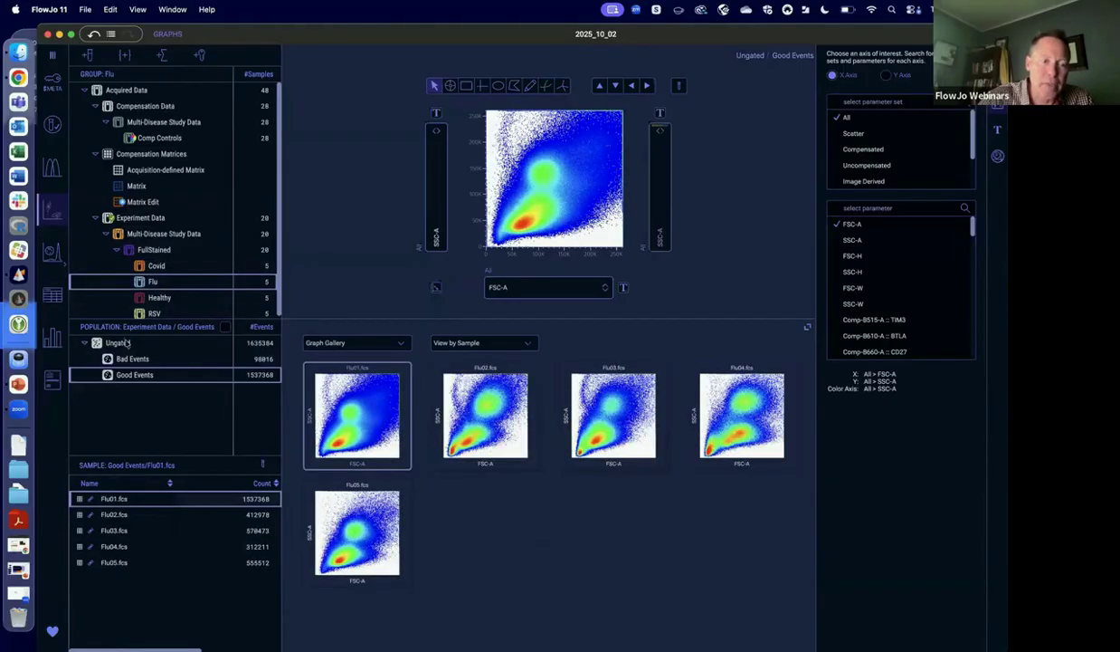
left_click(163, 250)
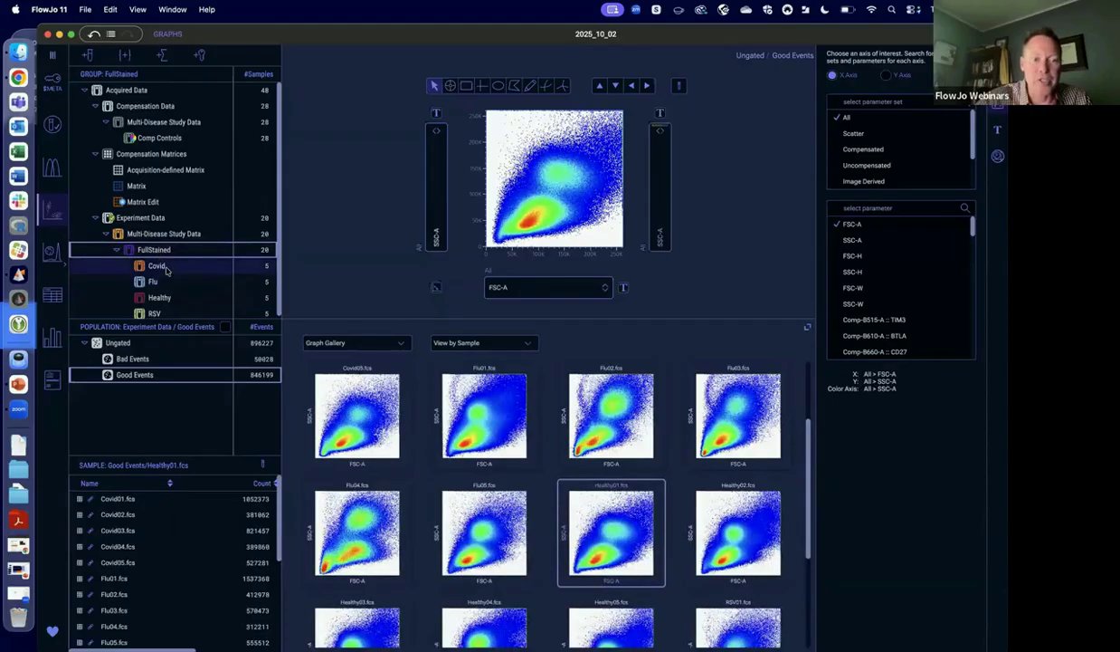
left_click(161, 265)
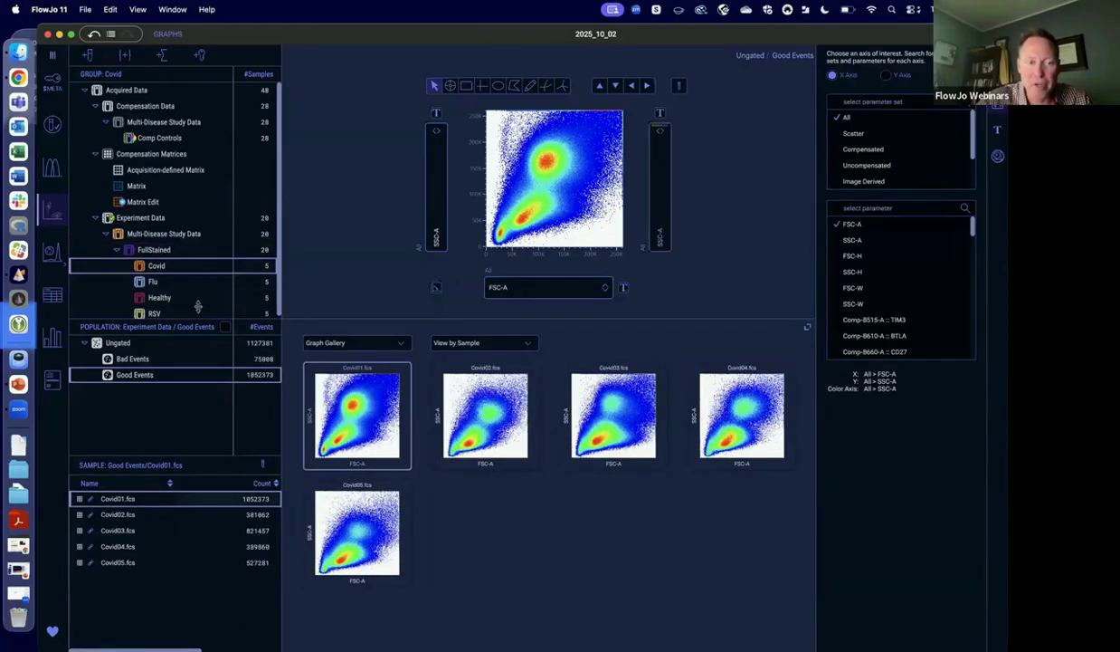
Show the Flu group's Good Events plots with FSC-H on the Y axis.
left_click(153, 284)
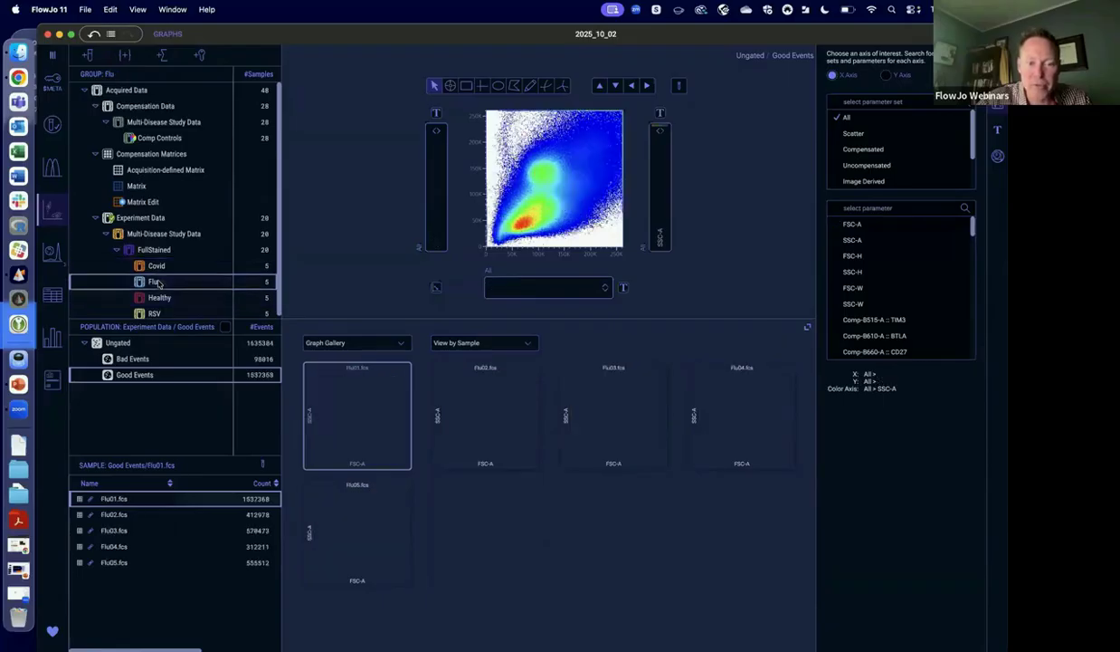
left_click(437, 232)
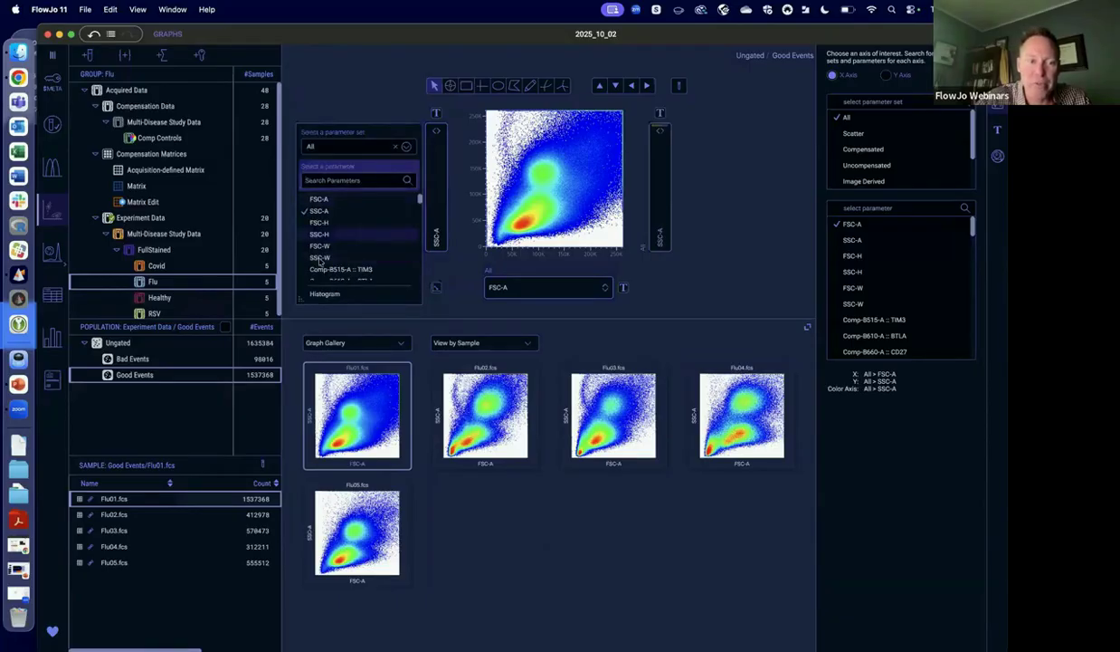
left_click(320, 222)
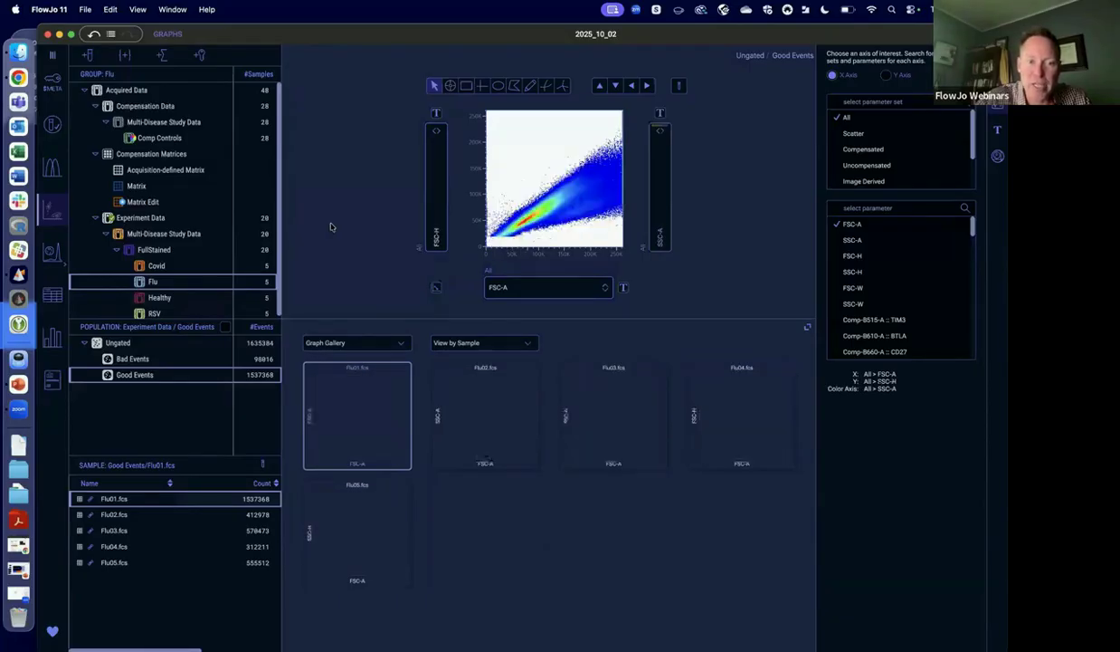
Draw a polygon gate around the diagonal FSC-A versus FSC-H band in Flu01.fcs and name the population Single Cells.
left_click(514, 88)
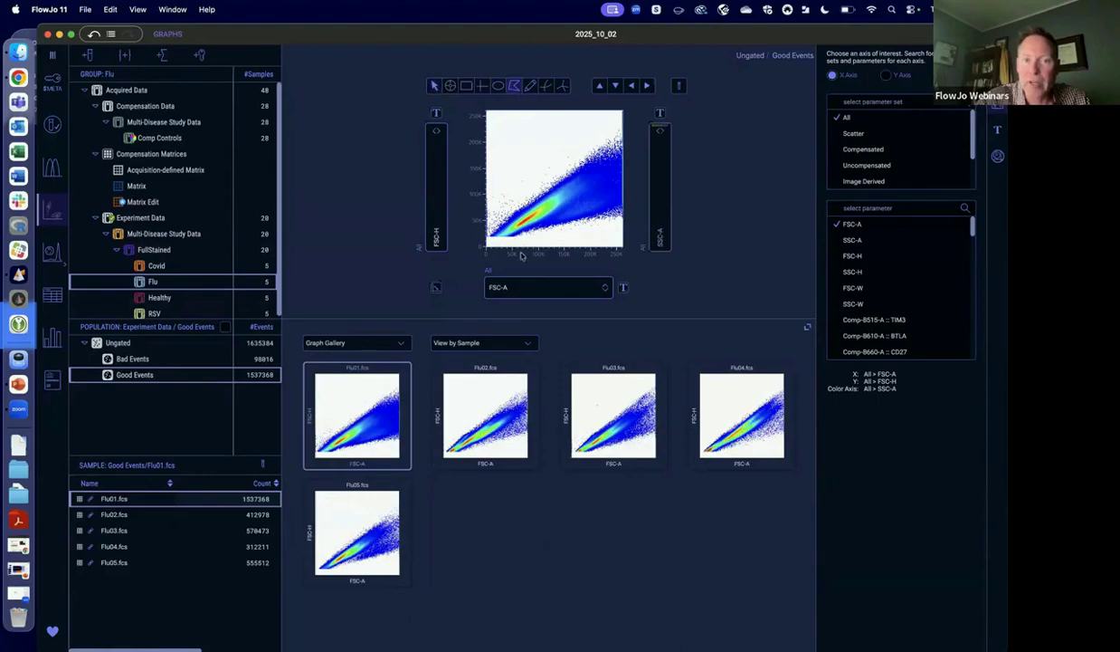
left_click(615, 138)
left_click(487, 219)
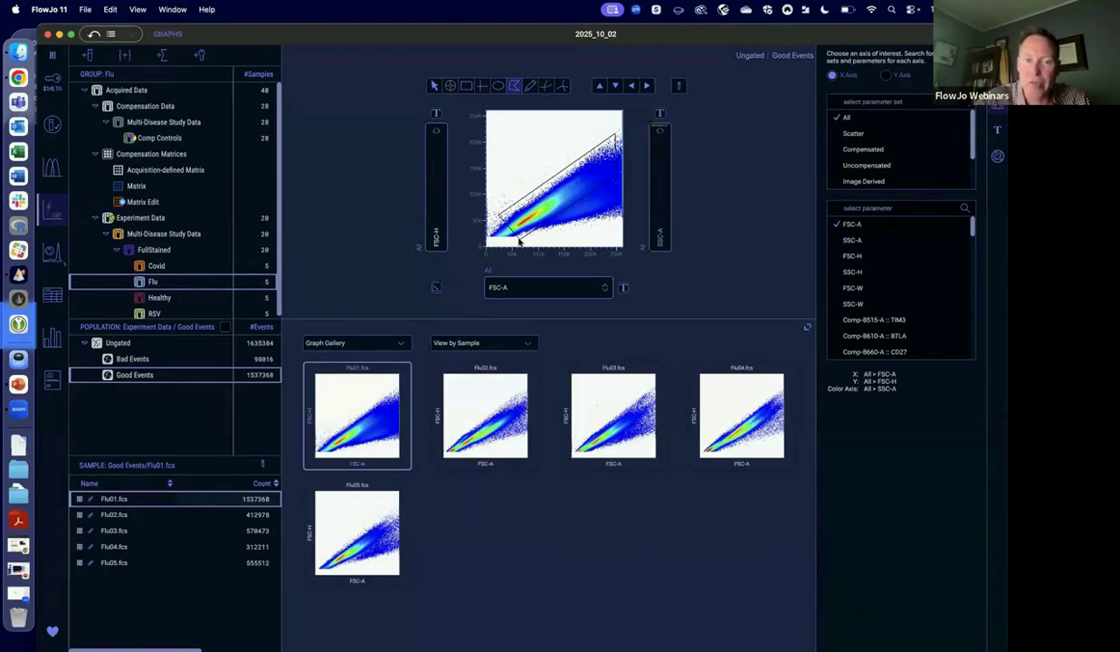
double_click(518, 239)
type("Single Cells")
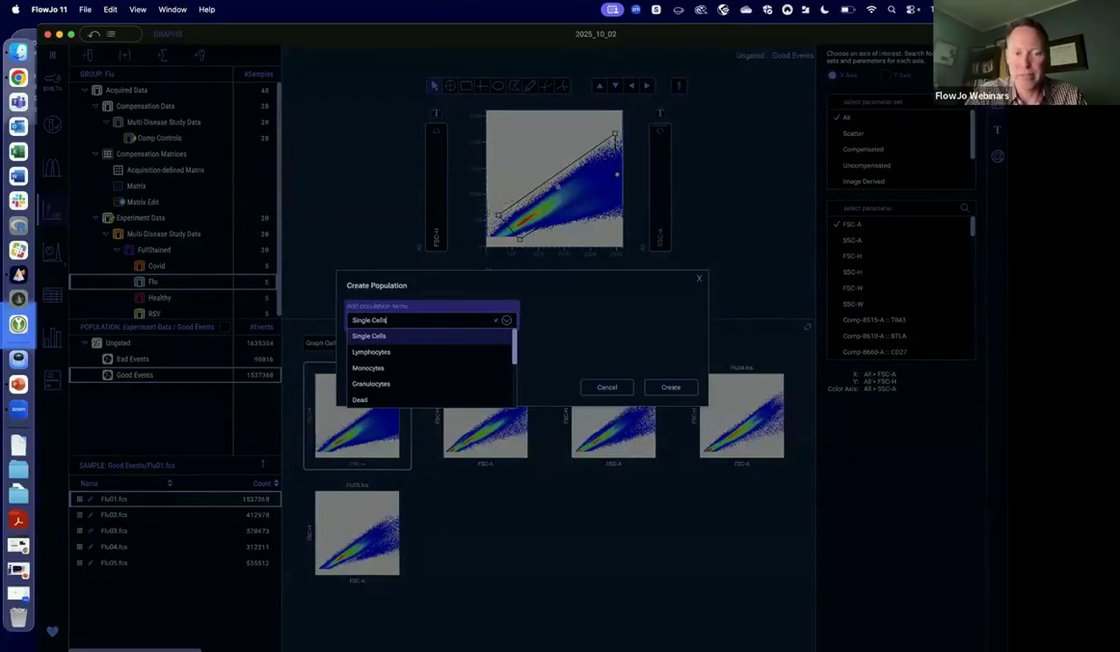
left_click(655, 384)
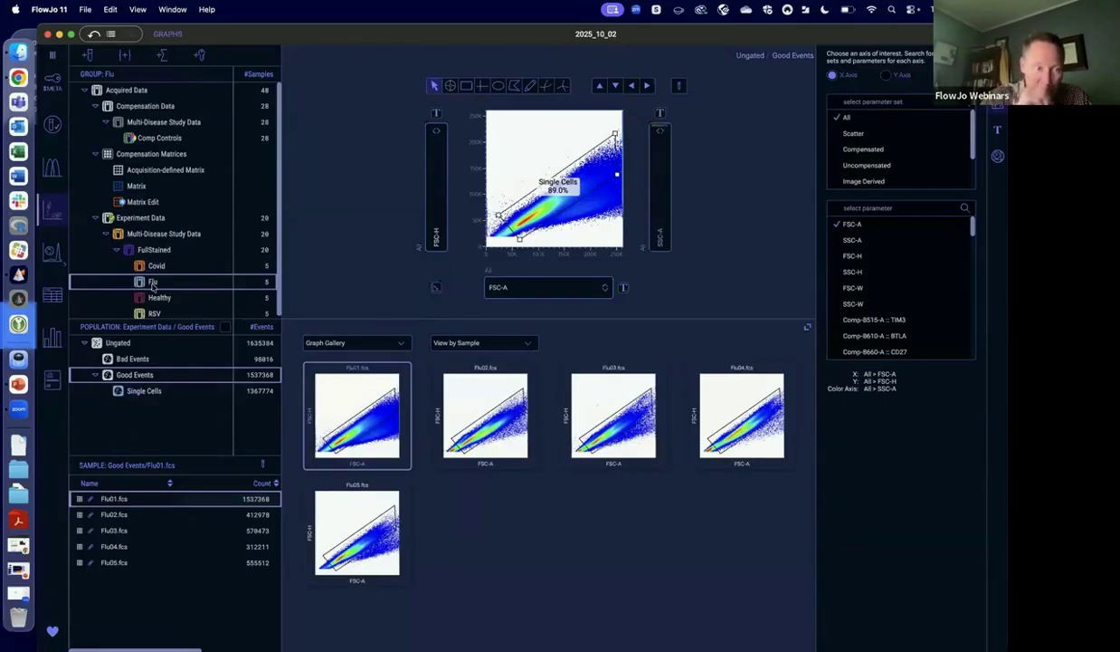
Copy the Flu group's Single Cells gate to Good Events in the FullStained group and compare the two groups' plots.
right_click(144, 391)
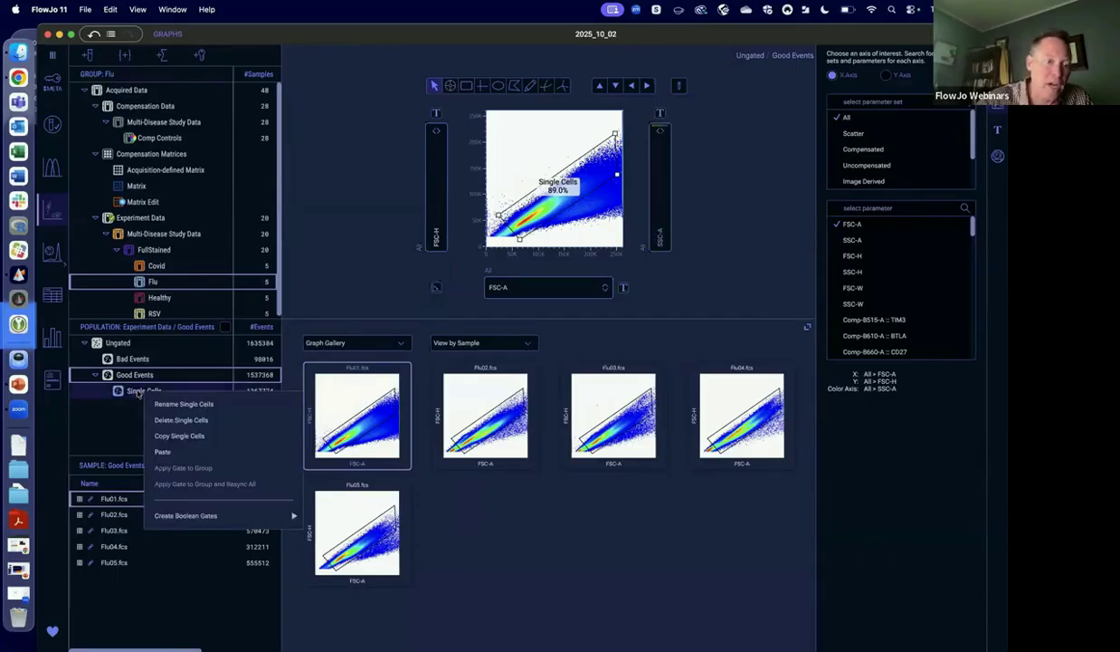
left_click(179, 435)
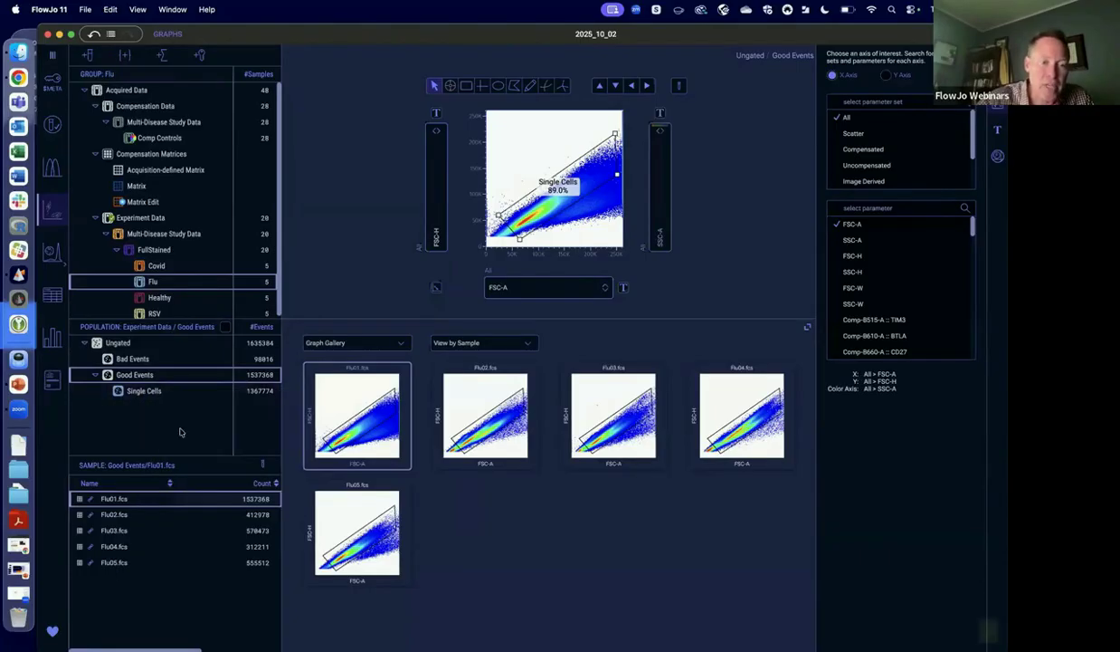
left_click(161, 251)
right_click(163, 252)
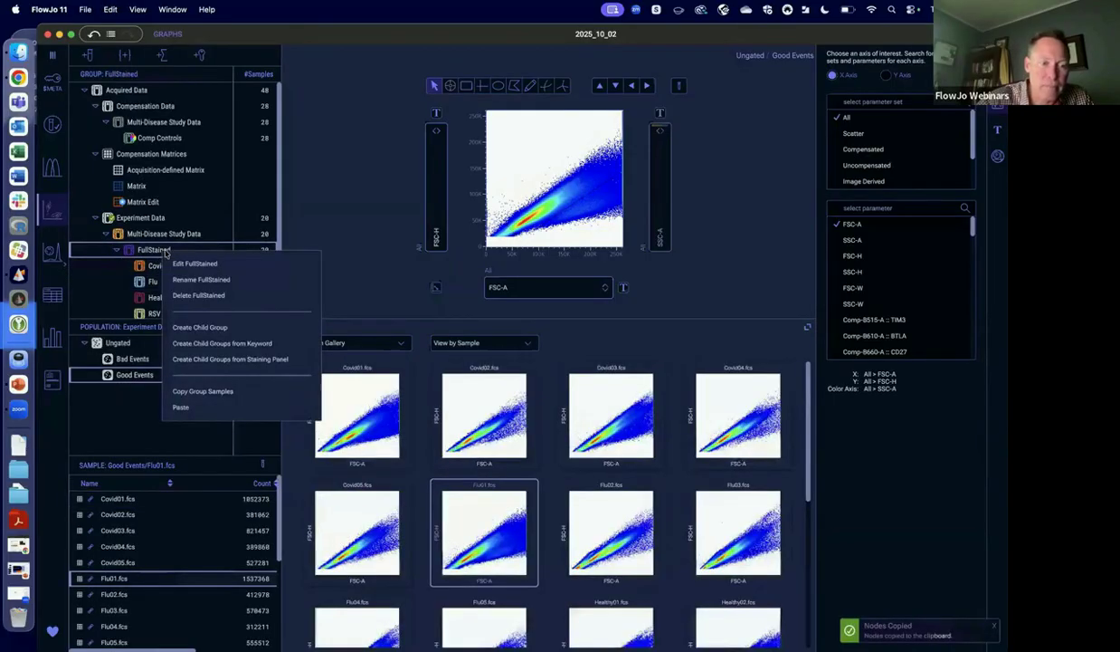
left_click(127, 380)
right_click(127, 382)
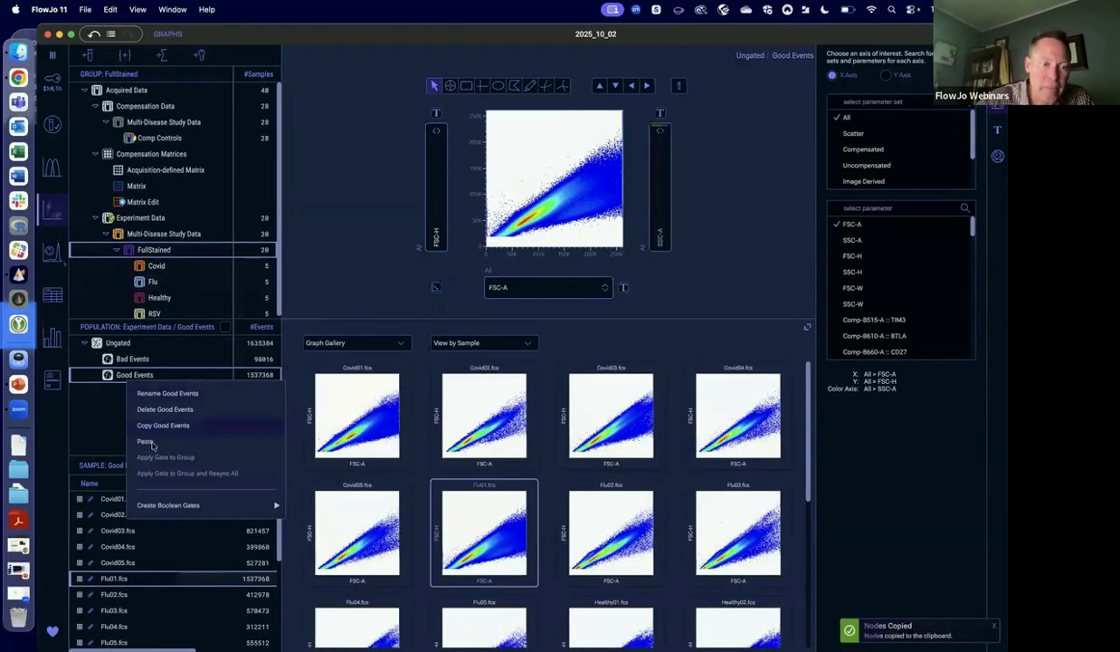
left_click(152, 427)
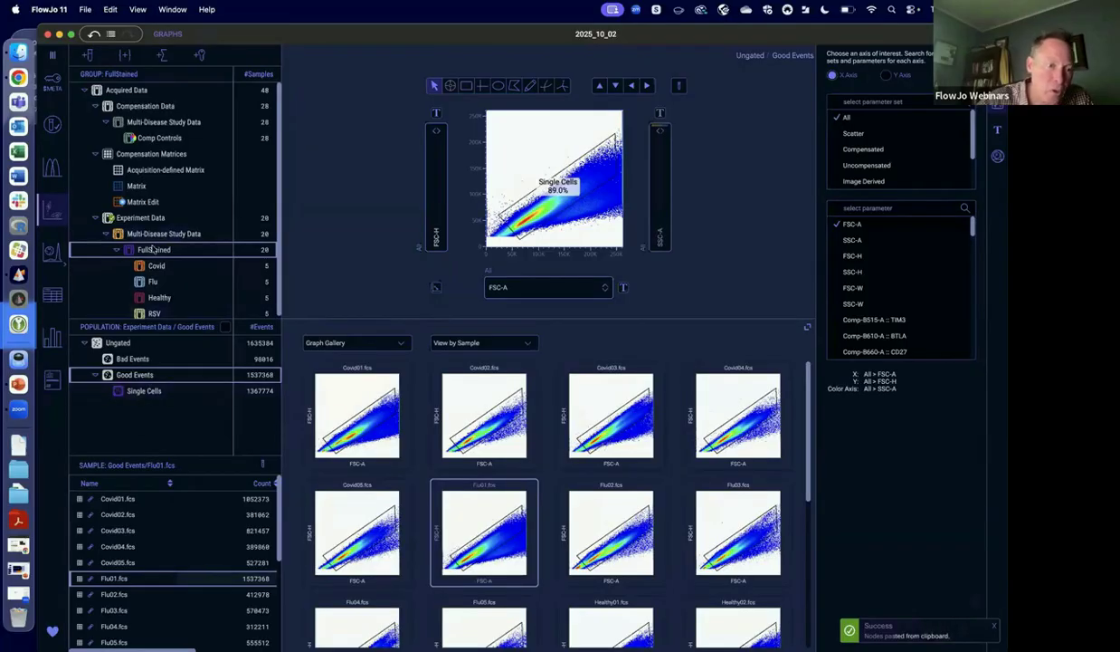
left_click(152, 281)
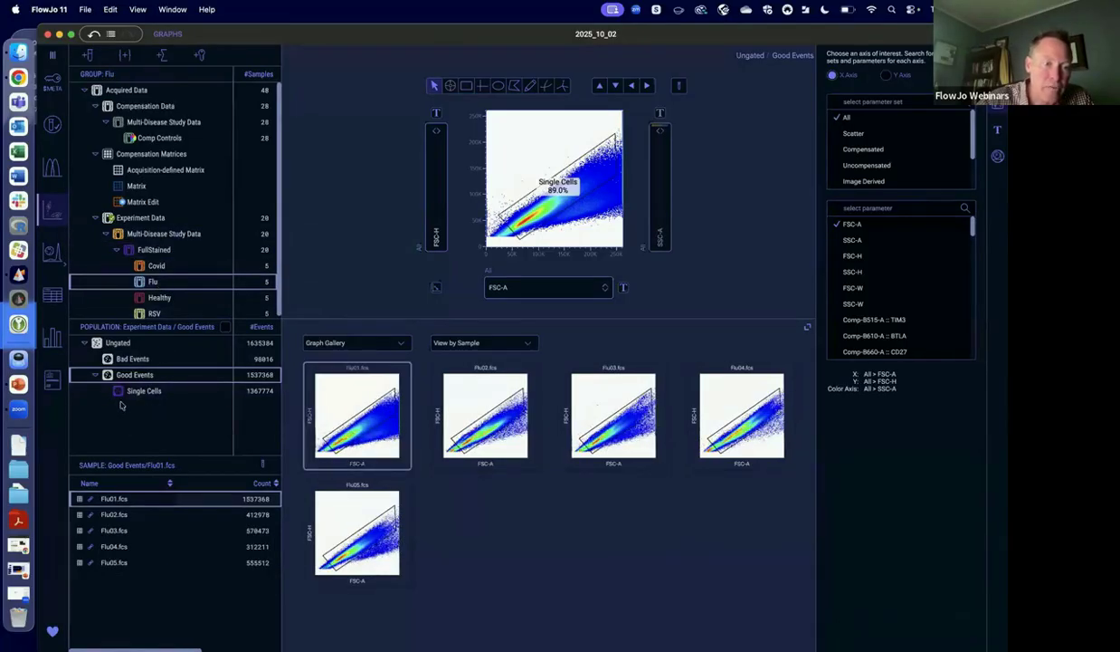
left_click(158, 250)
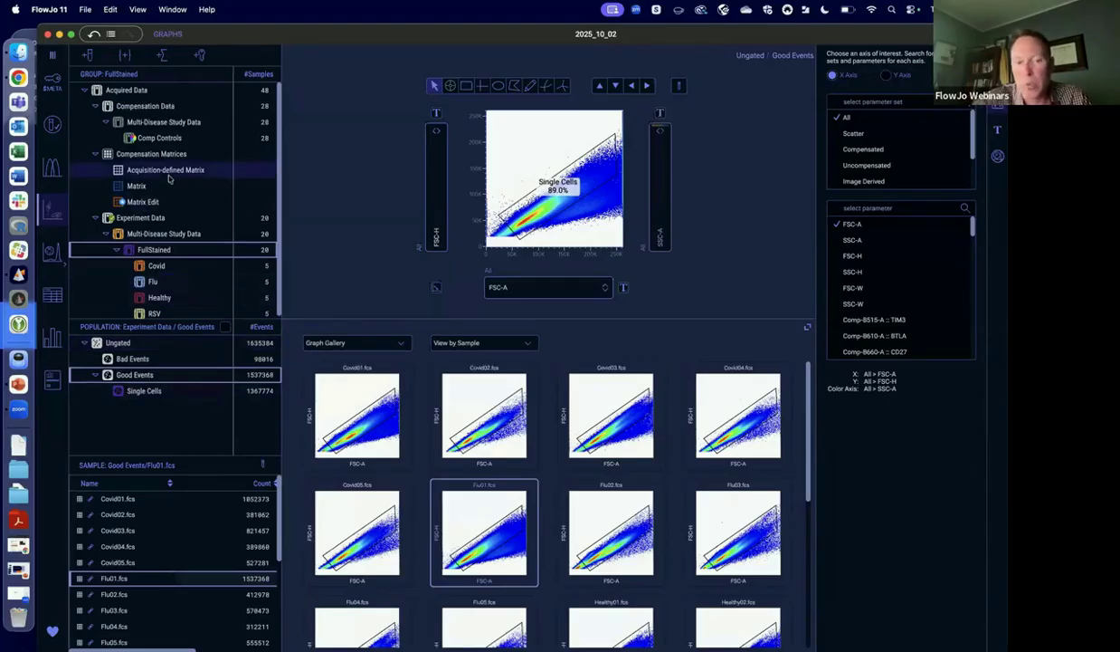
Open the Single Cells population and plot Comp-U450-A :: Dead on the X axis against SSC-A on the Y axis.
double_click(526, 219)
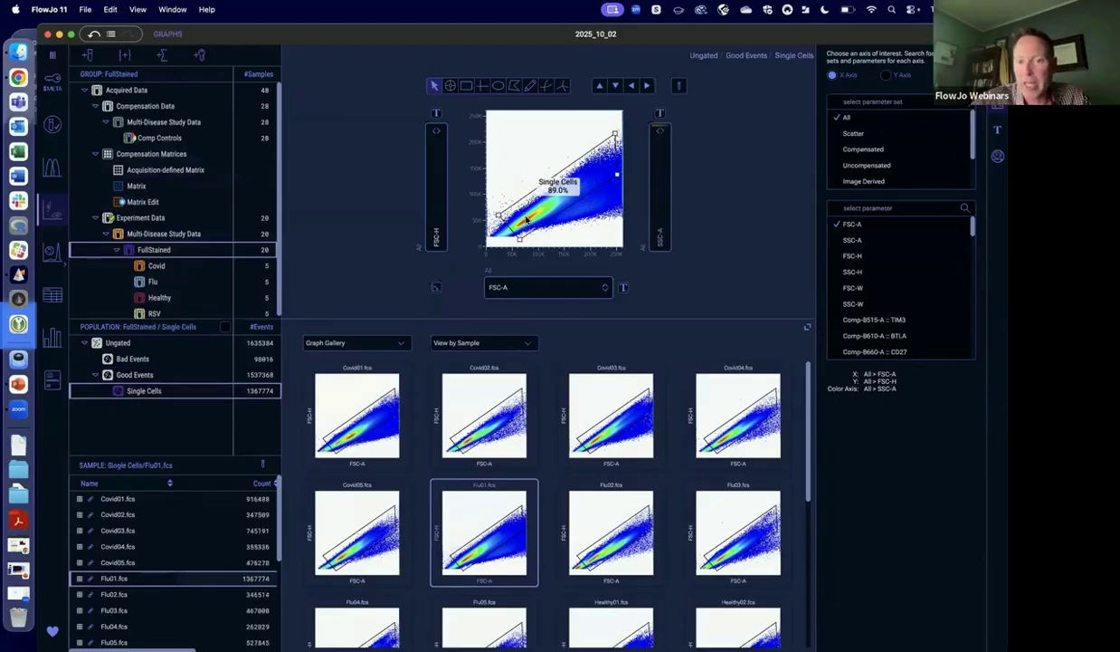
left_click(604, 288)
type("de")
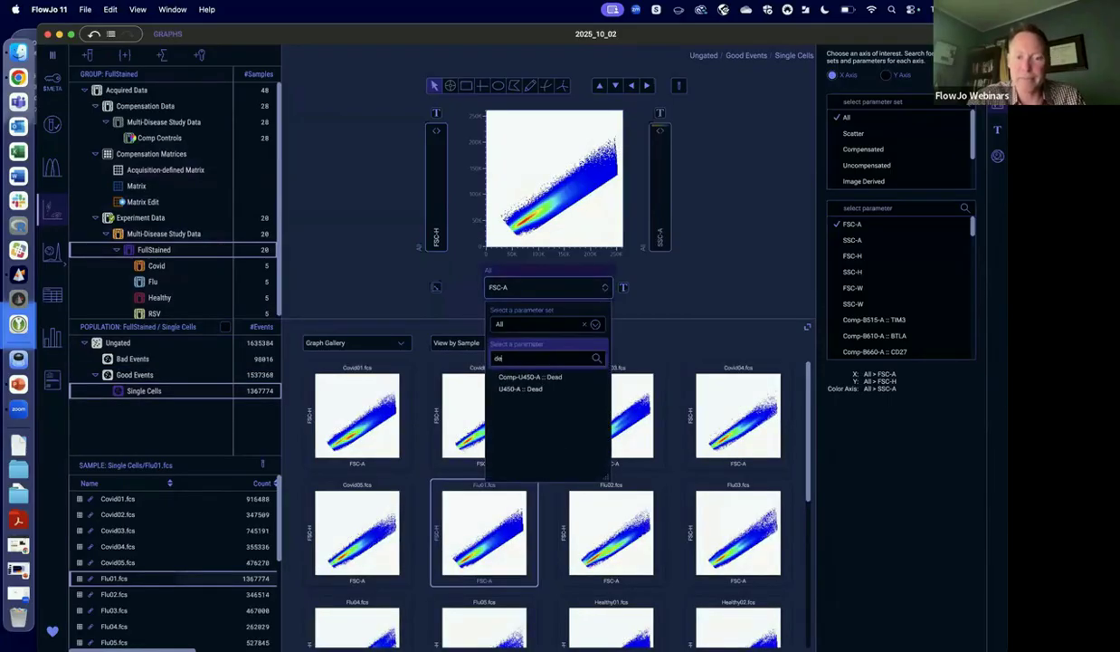
key("Return")
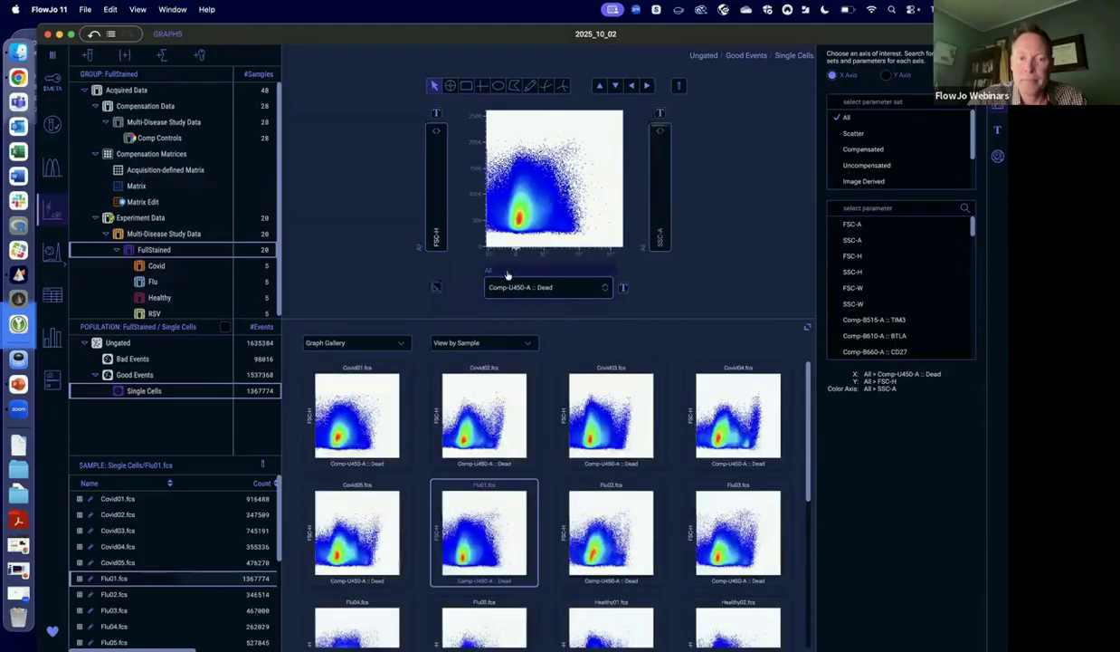
left_click(429, 231)
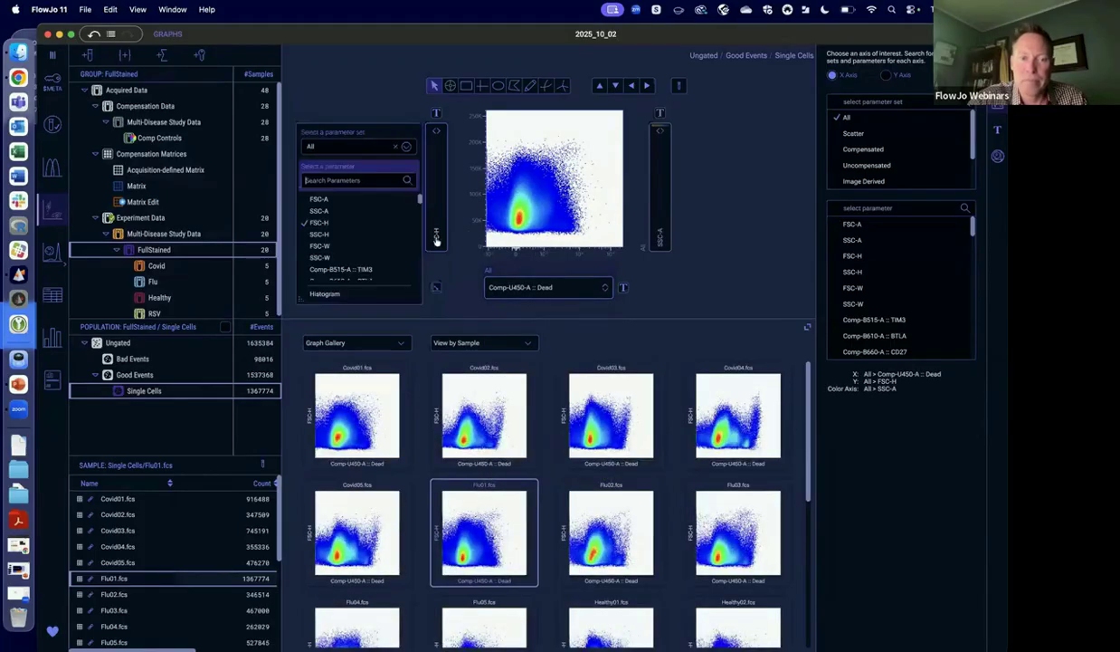
left_click(321, 211)
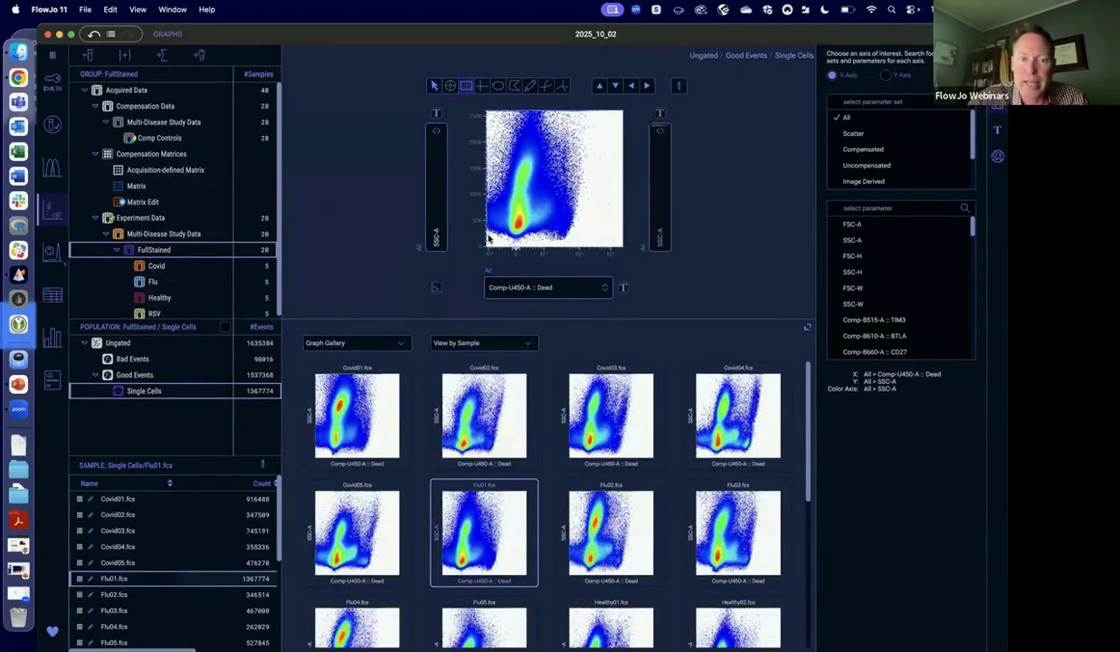
Draw a rectangular gate around the low-Dead events, name the population Live and move its label off the dense cluster.
left_click_drag(489, 243, 537, 116)
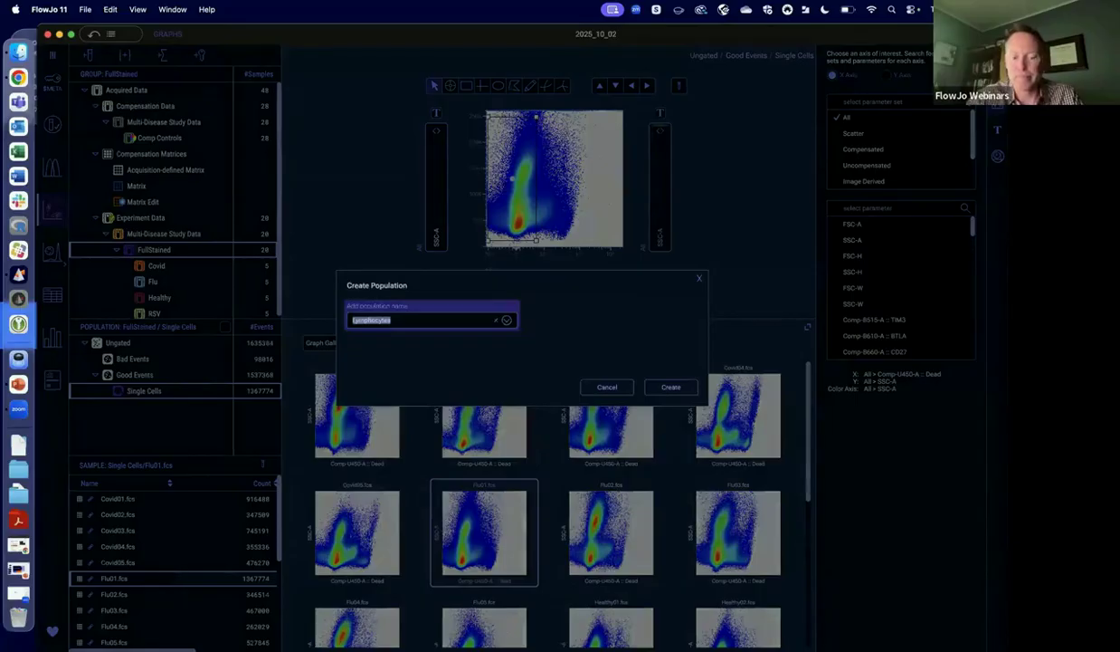
type("Live")
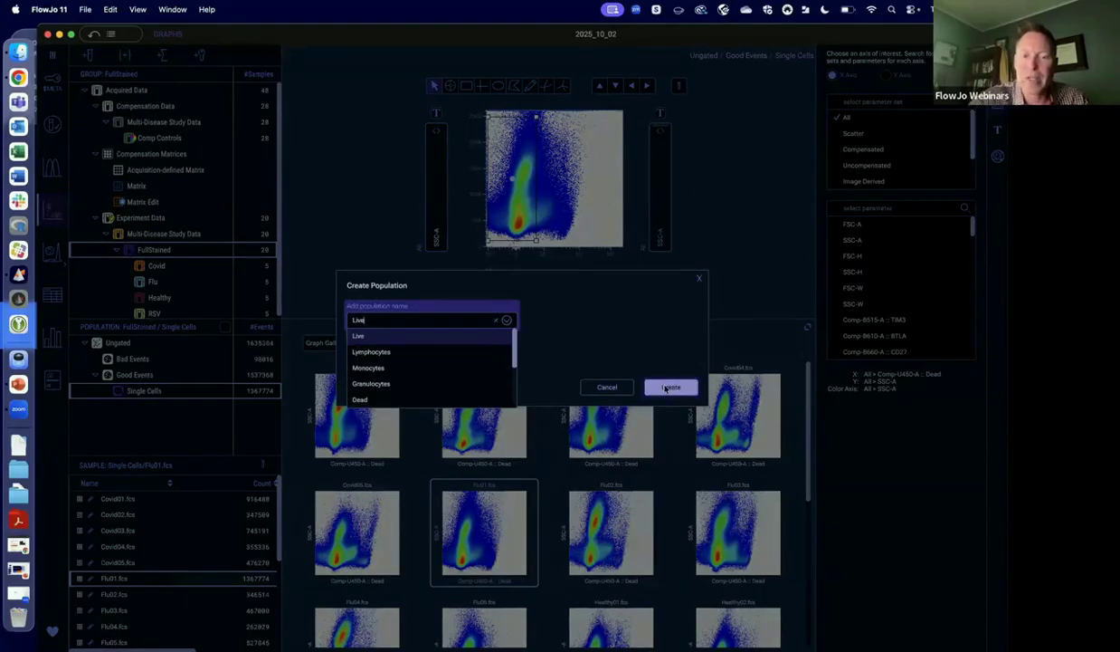
left_click(665, 388)
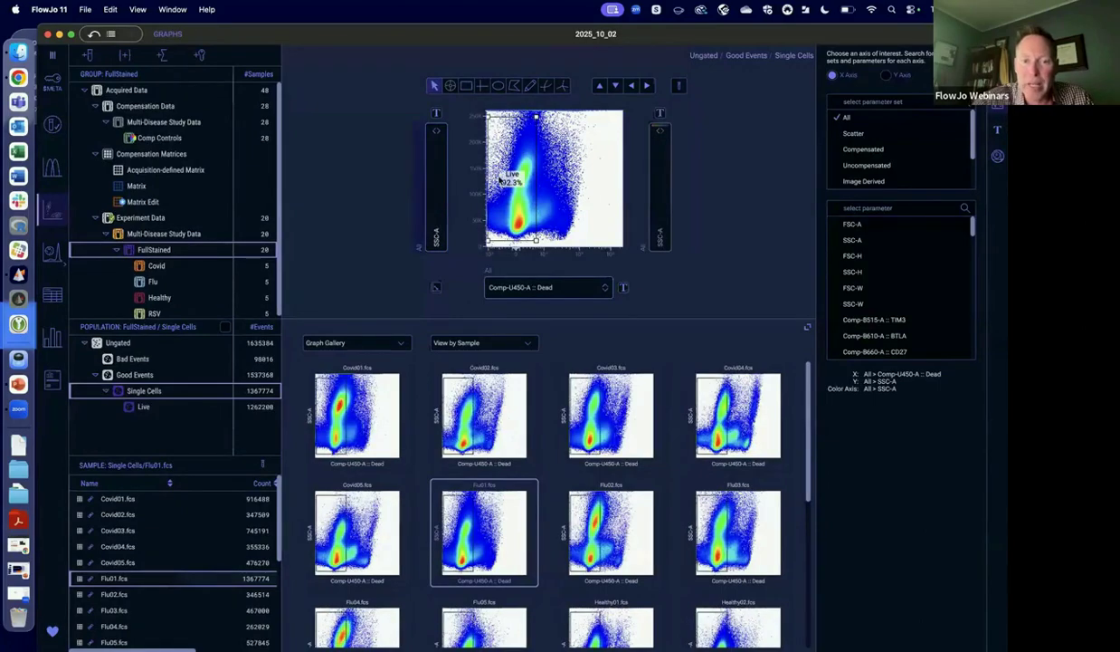
left_click_drag(512, 173, 506, 145)
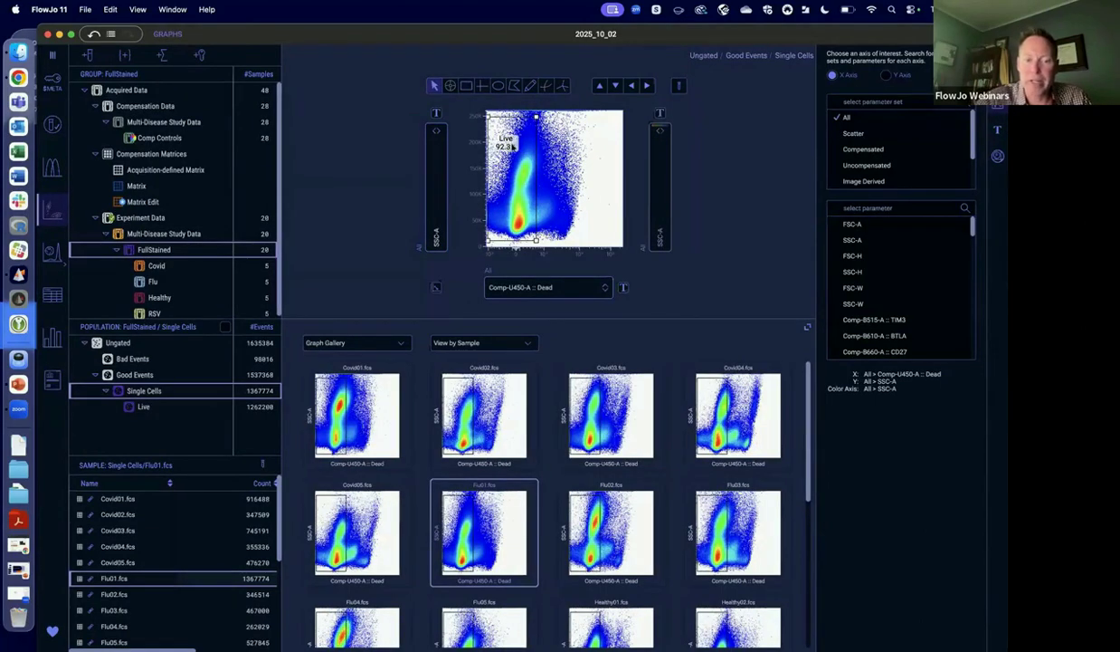
Open the Live population and set its X axis to Comp-U500-A :: CD3 from the Compensated parameter set.
double_click(505, 188)
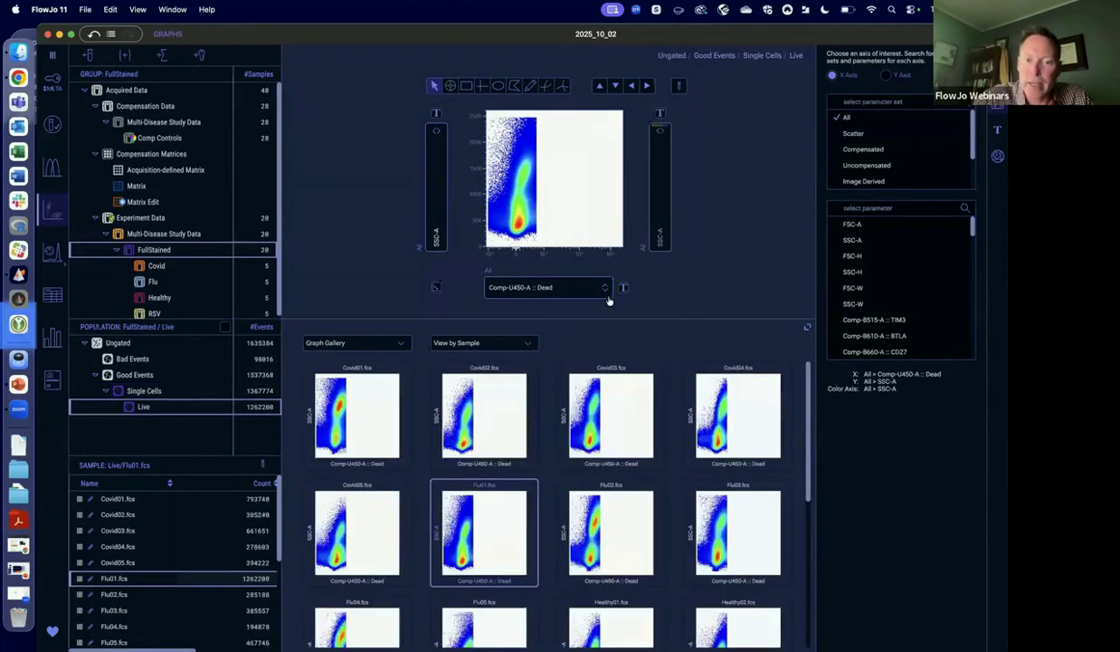
left_click(607, 291)
type("cd3")
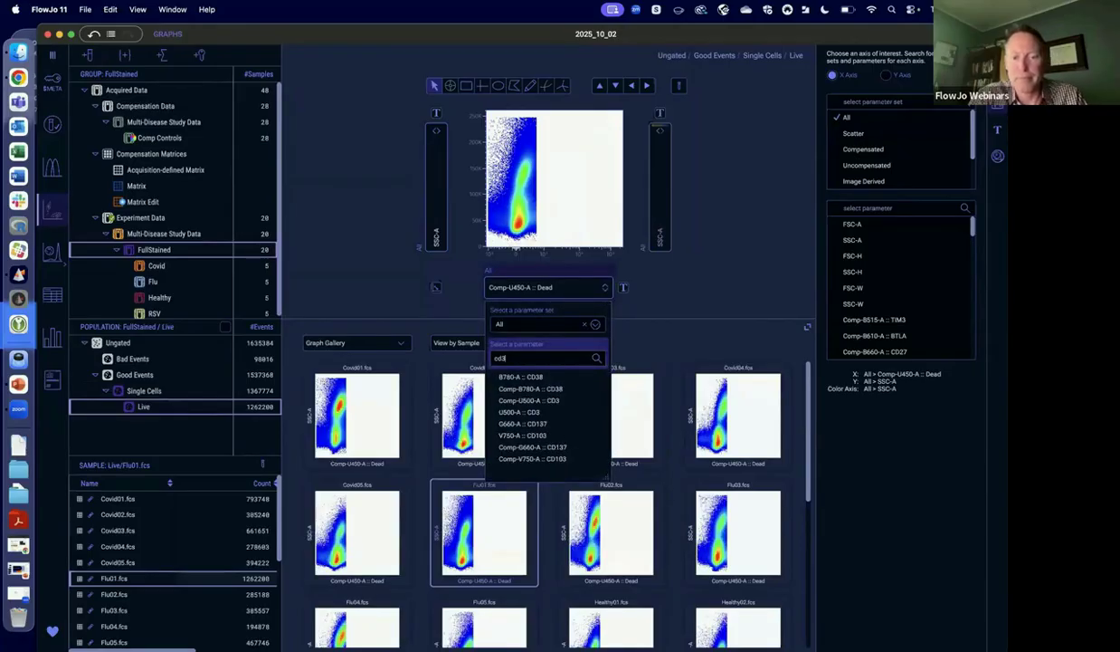
left_click(595, 324)
left_click(525, 371)
scroll(534, 389, "down", 3)
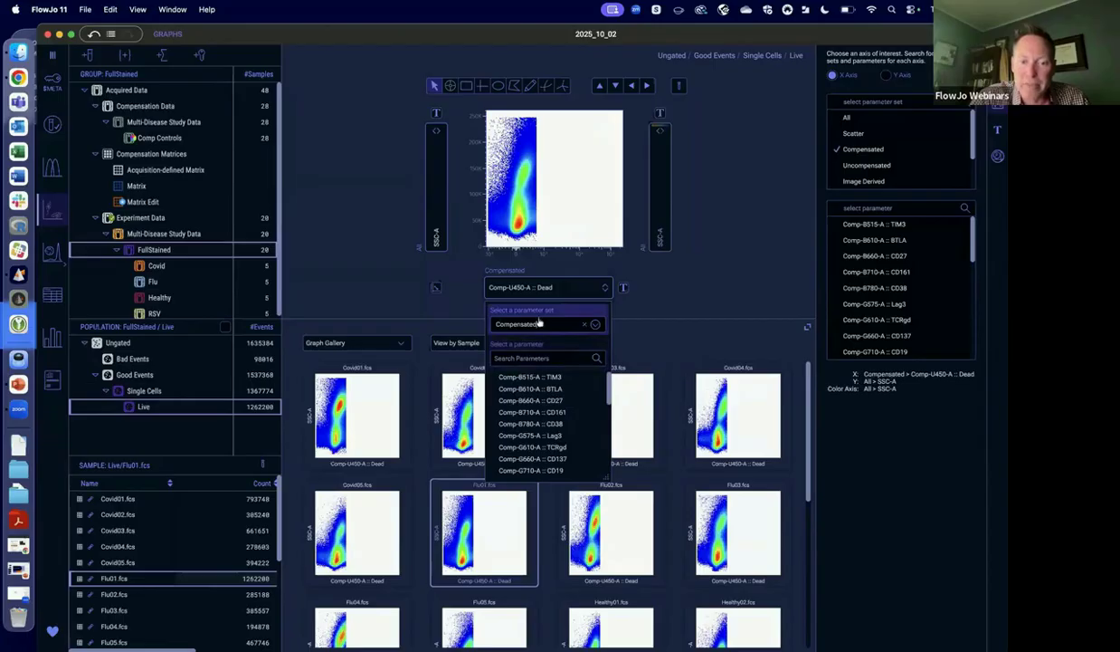
scroll(543, 399, "up", 2)
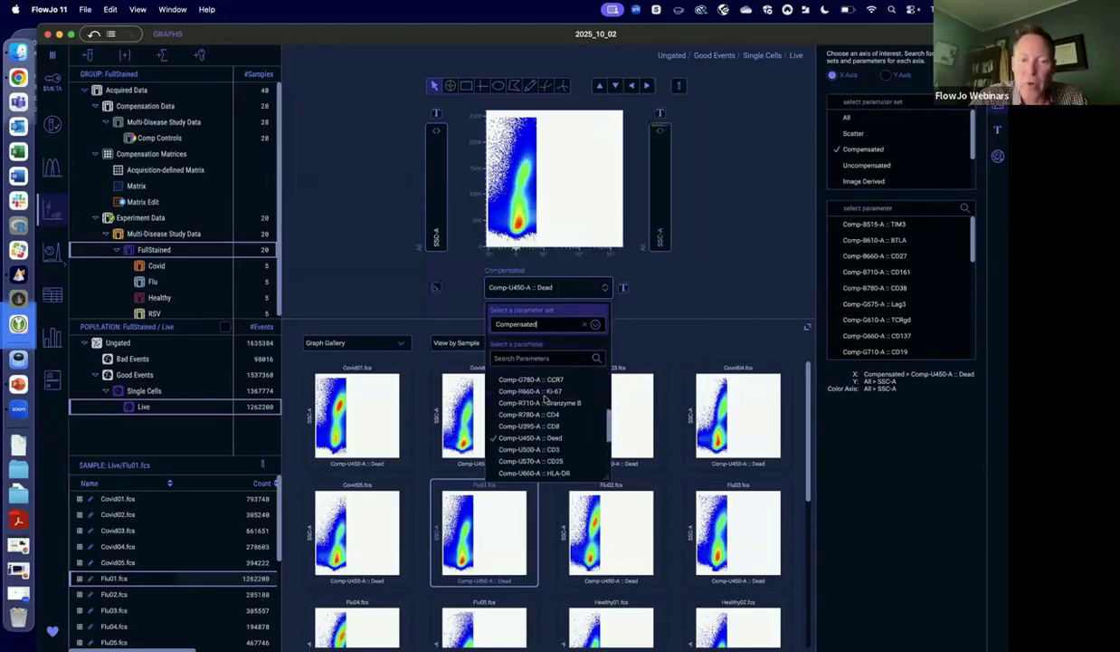
left_click(518, 359)
type("cd3")
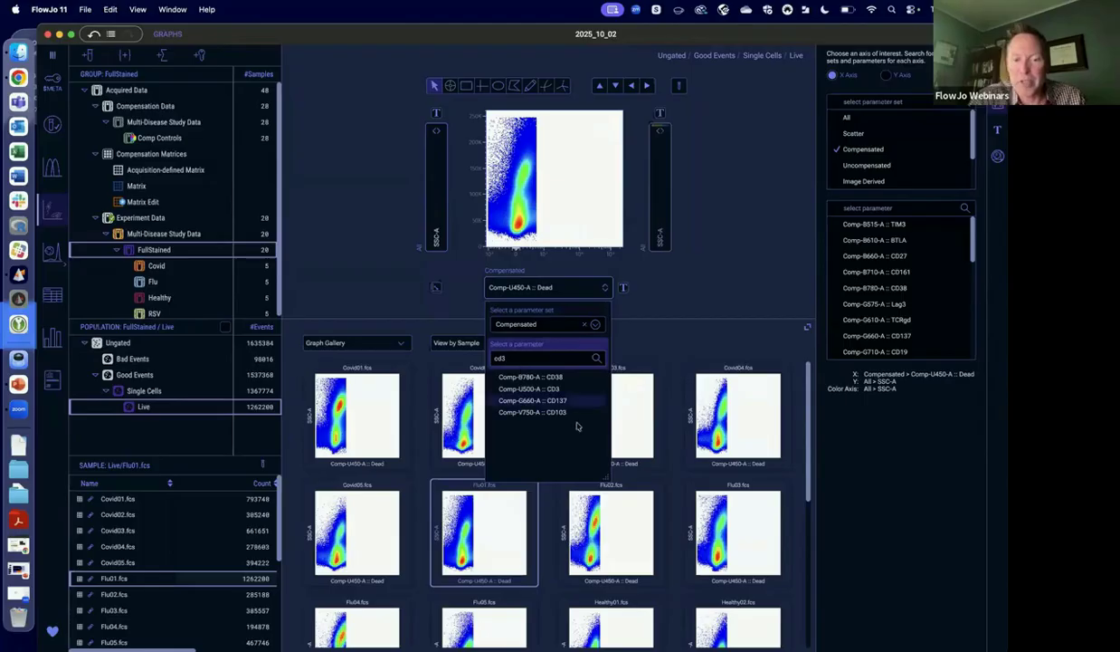
left_click(541, 389)
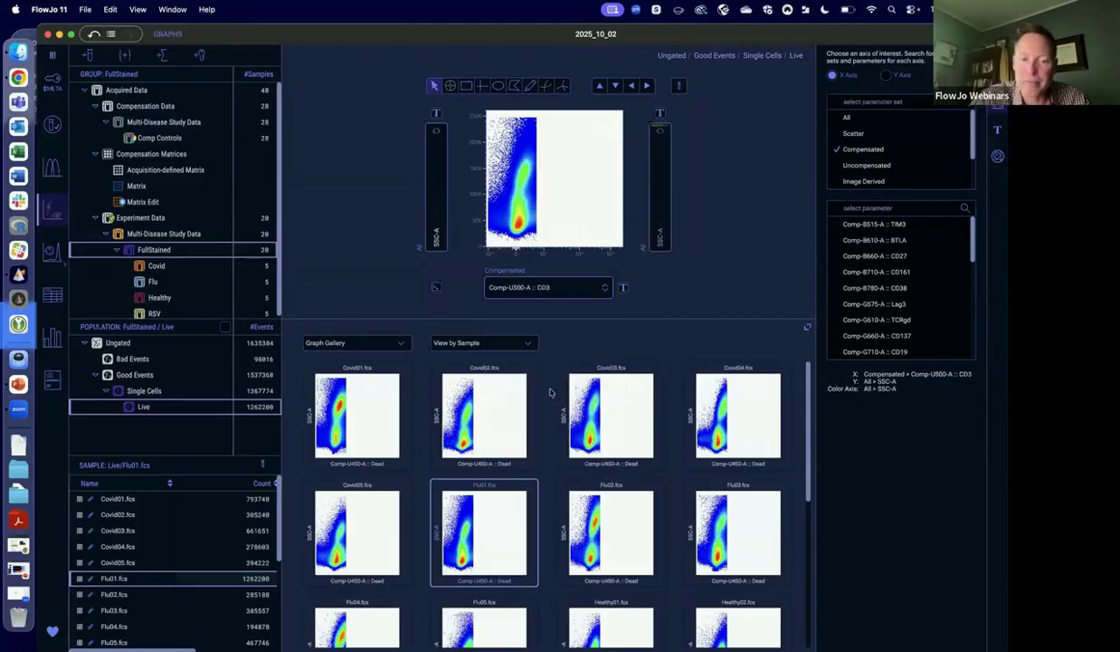
Set the Live plot's Y axis to Comp-G710-A :: CD19.
left_click(438, 228)
type("cd2")
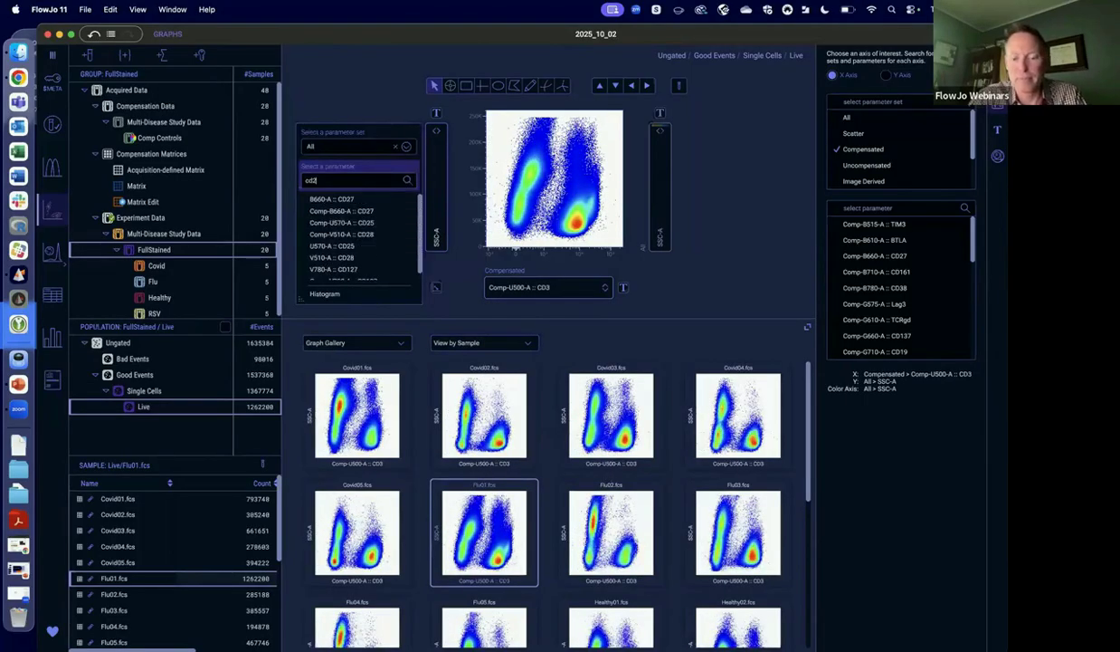
type("9")
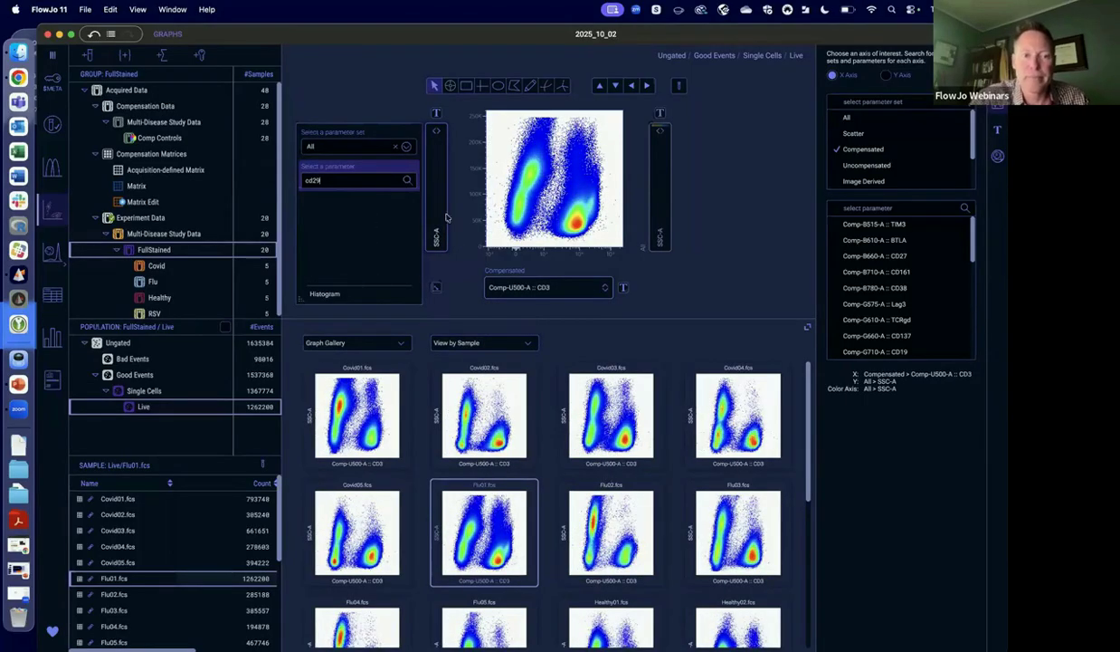
key("BackSpace")
key("BackSpace")
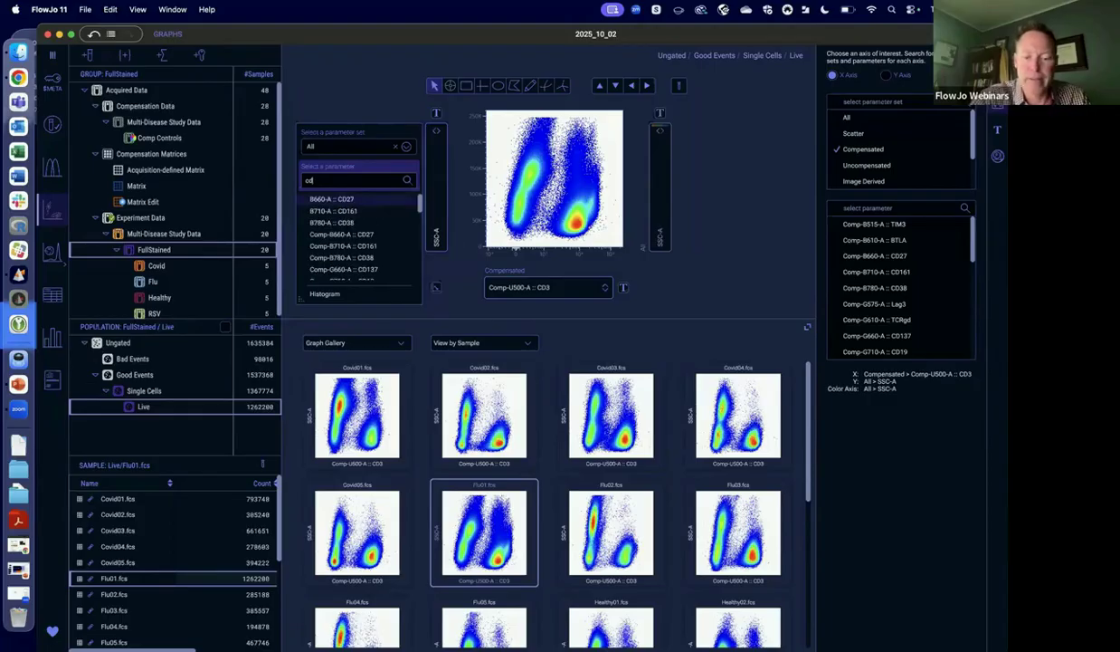
type("19")
left_click(345, 203)
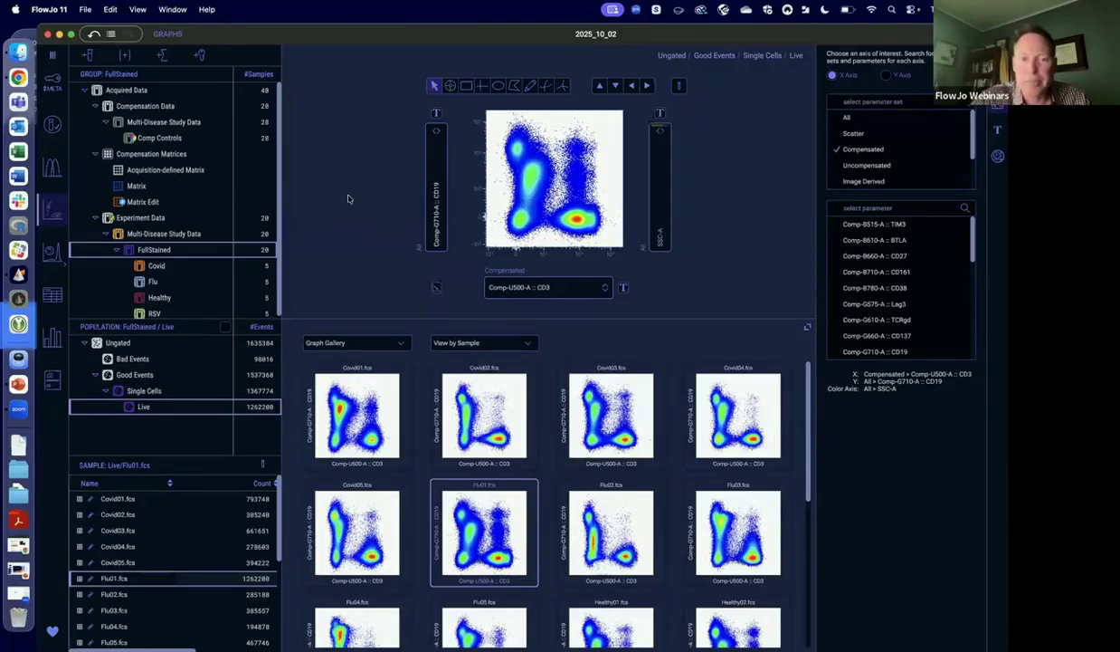
Draw a rectangular gate around the CD3-positive, CD19-negative cluster, name it CD3+CD19- and move its label above the gate.
left_click(463, 85)
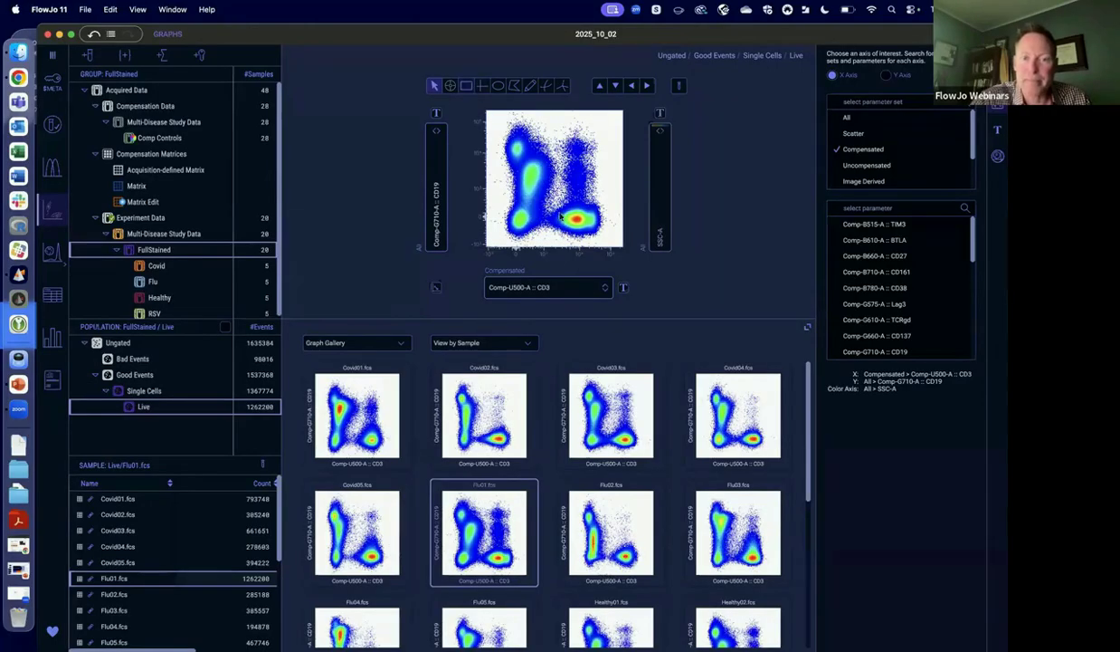
left_click_drag(544, 237, 610, 203)
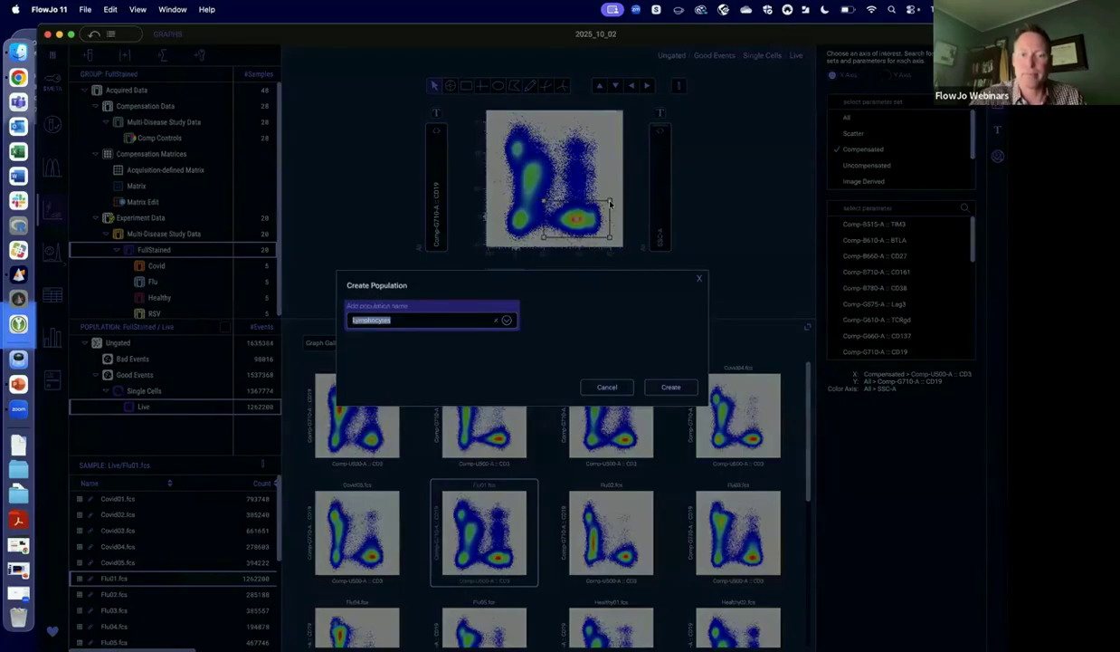
type("CD3+C")
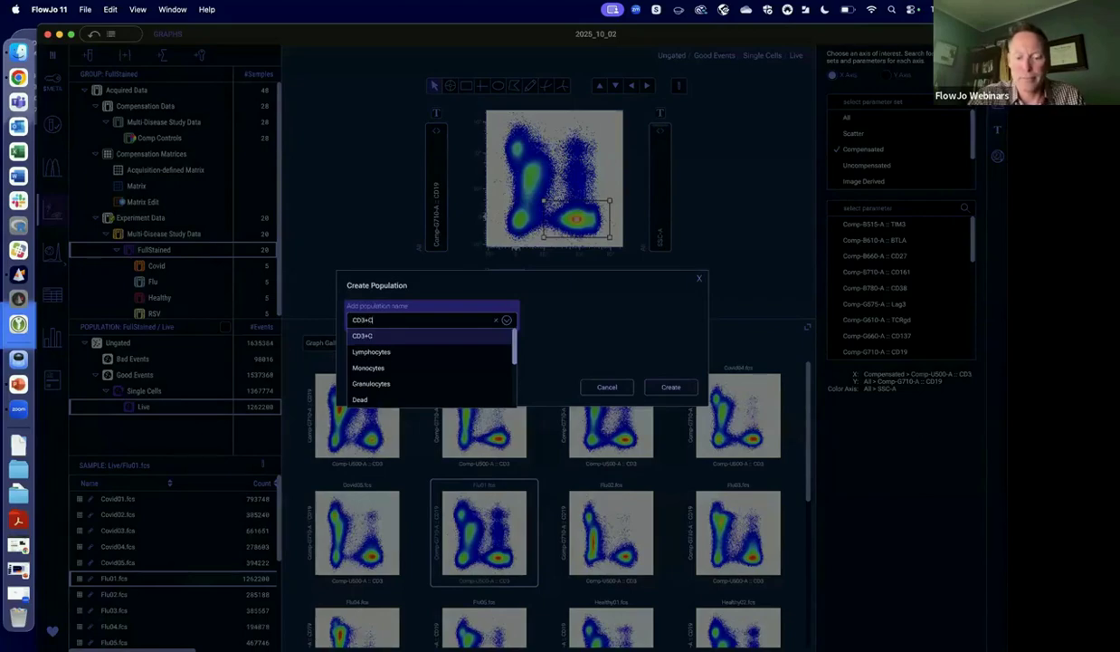
type("D19-")
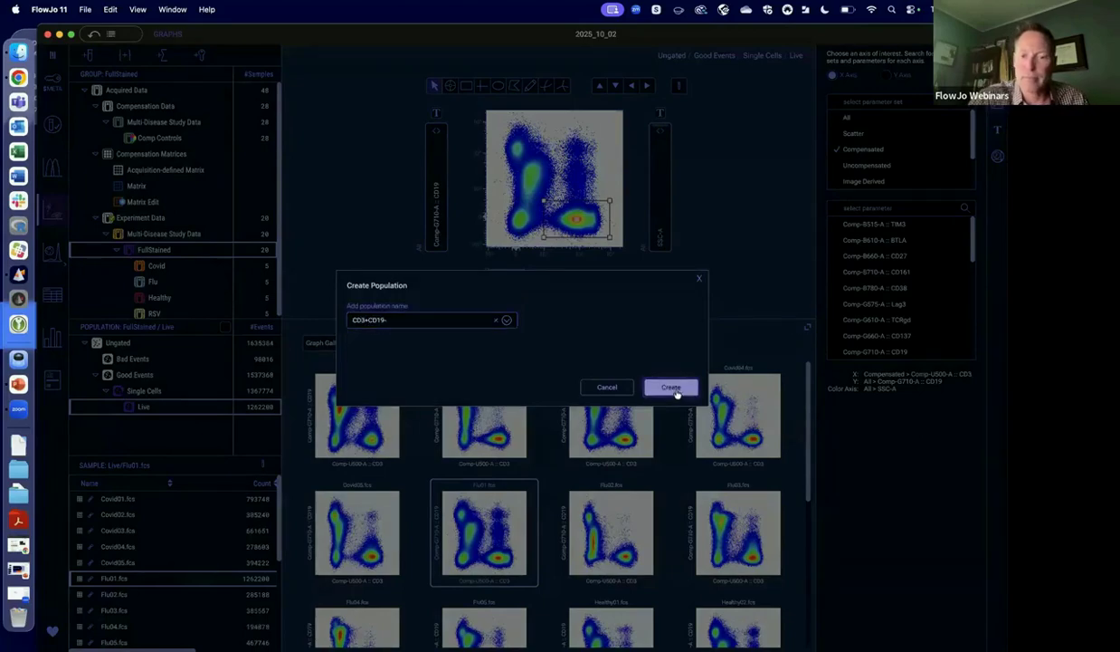
left_click(672, 388)
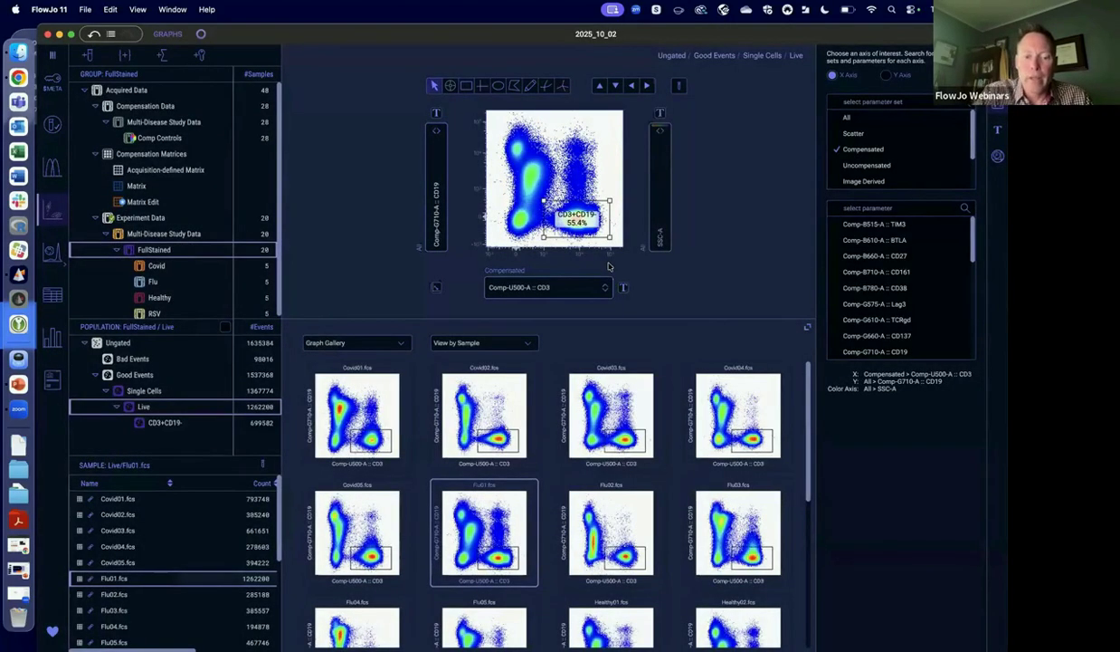
left_click_drag(577, 217, 599, 179)
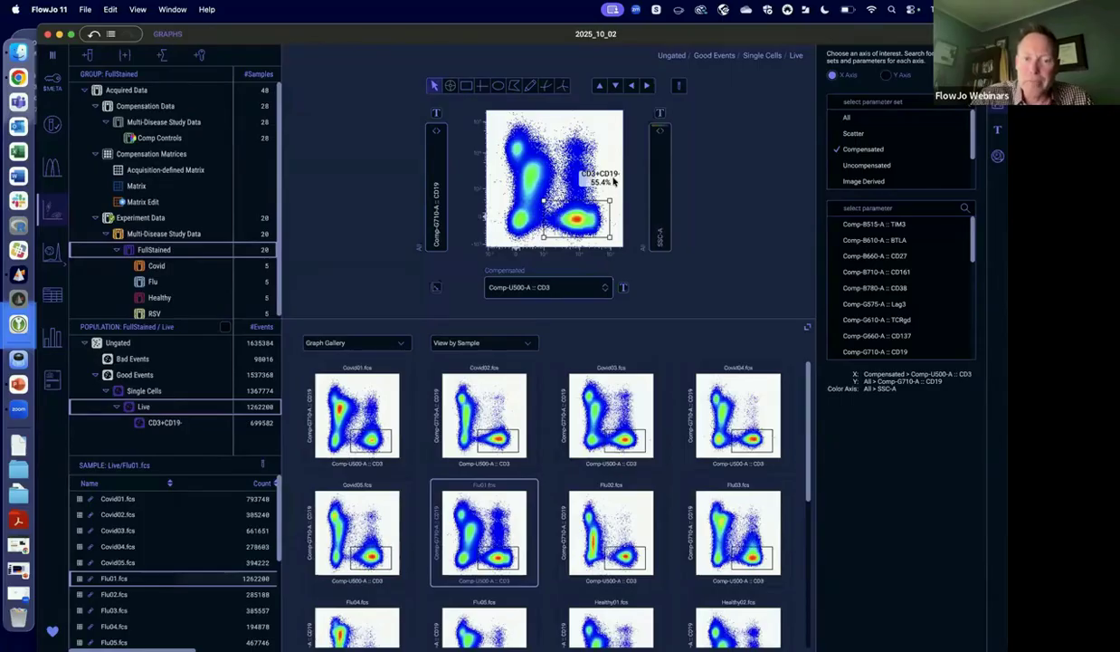
Show the graph gallery by parameter and look through Flu01.fcs's plots of CD19 against the other compensated parameters.
left_click(470, 342)
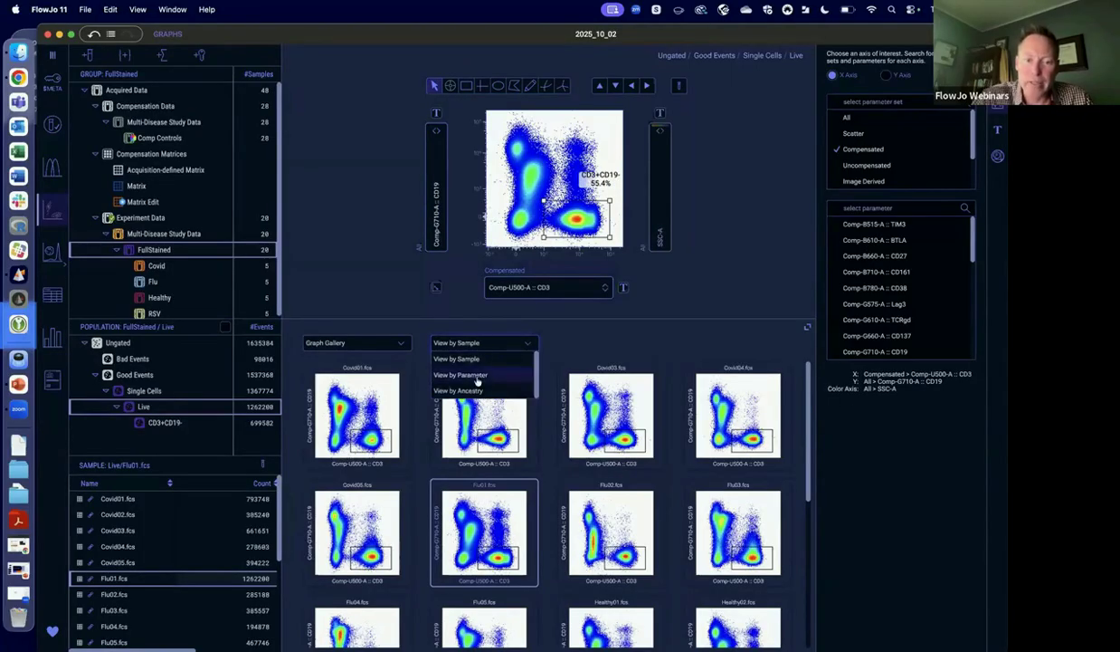
left_click(478, 375)
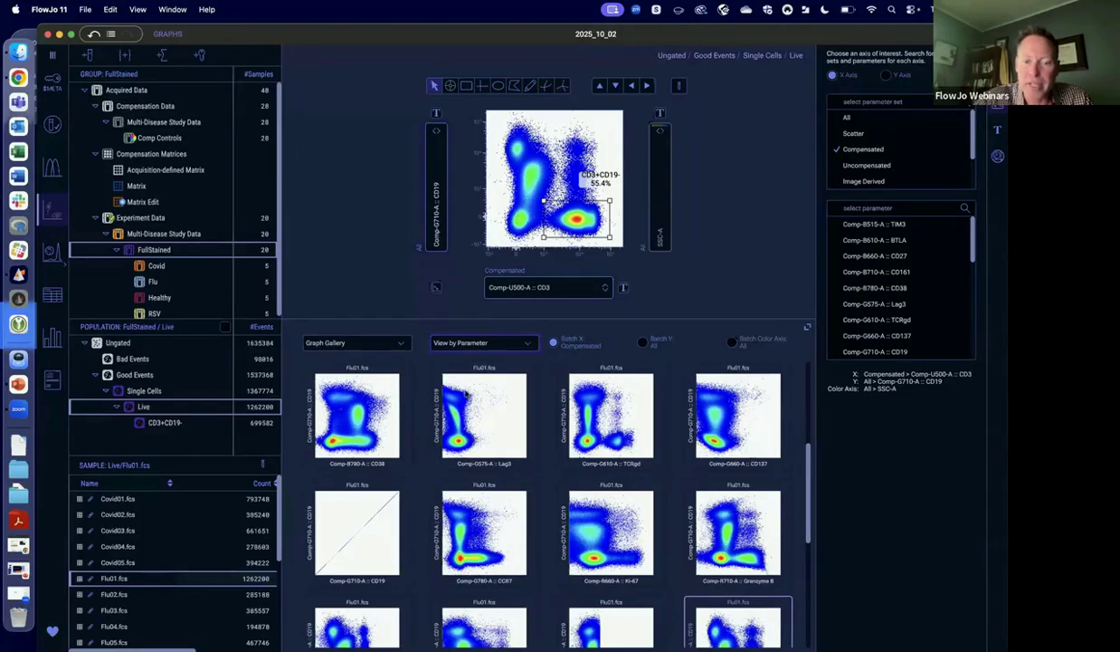
scroll(678, 520, "down", 3)
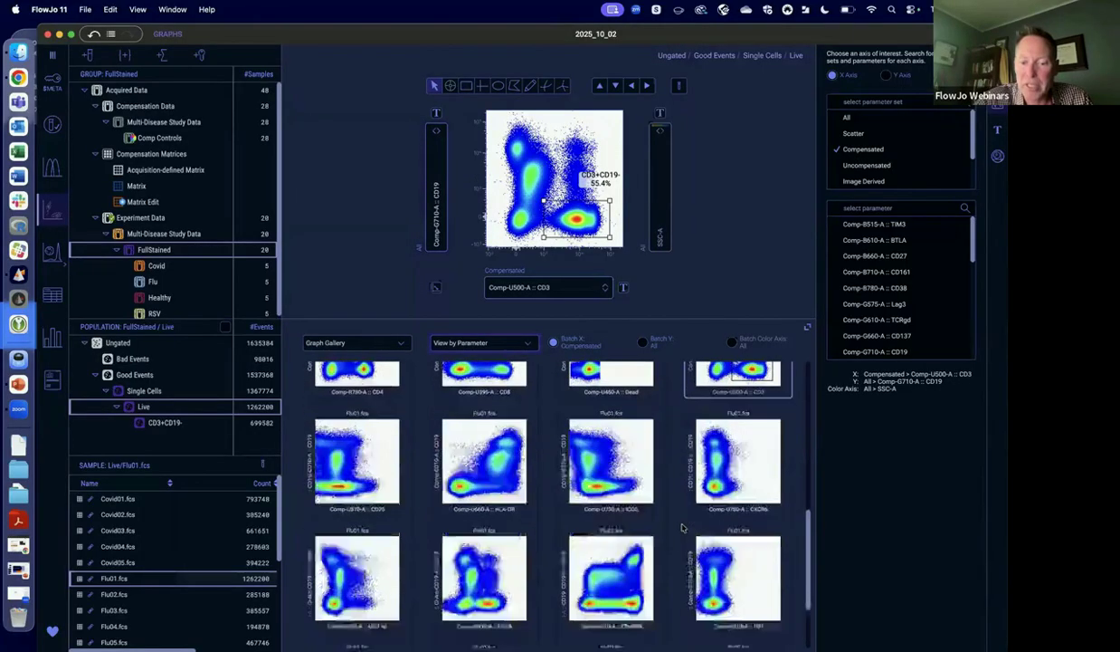
Compare the Live gallery batched across all Y parameters with the one batched across the compensated X parameters.
scroll(682, 528, "down", 2)
scroll(678, 515, "up", 8)
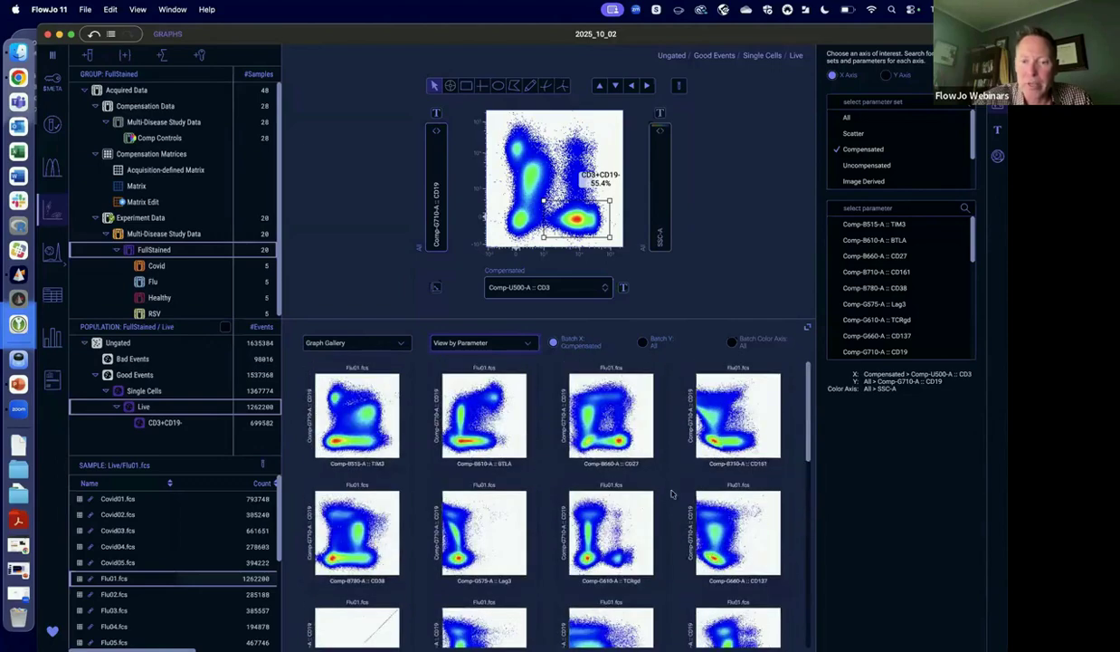
left_click(643, 343)
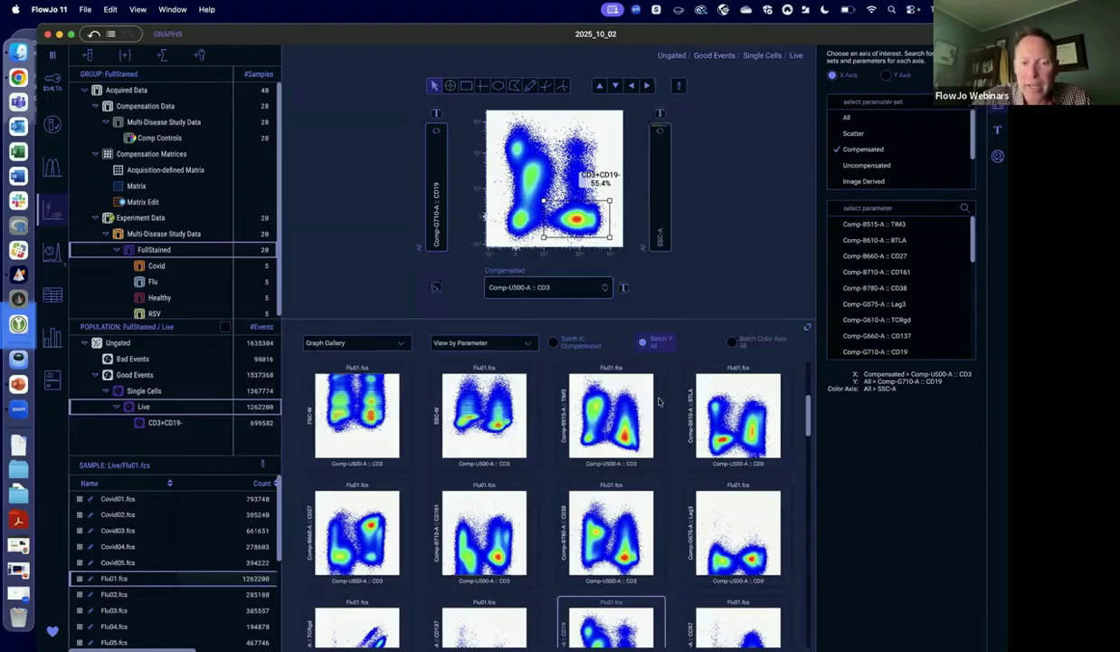
left_click(536, 338)
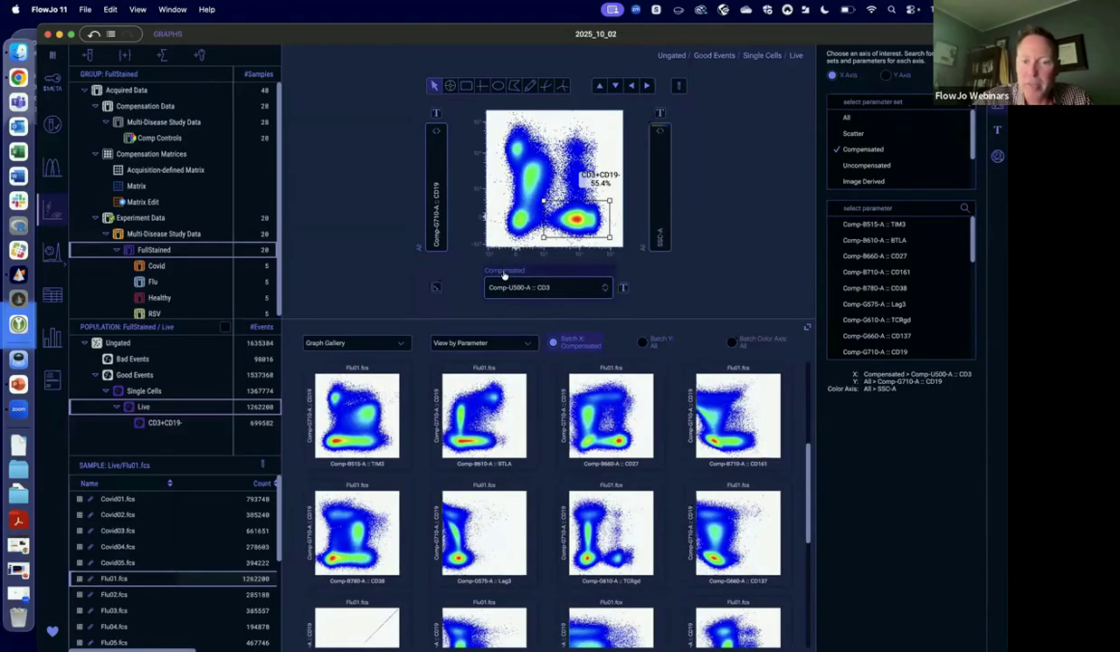
Set the Live plot's Y axis to the Functional Markers parameter set and batch the gallery across those Y parameters.
left_click(888, 76)
scroll(905, 149, "down", 3)
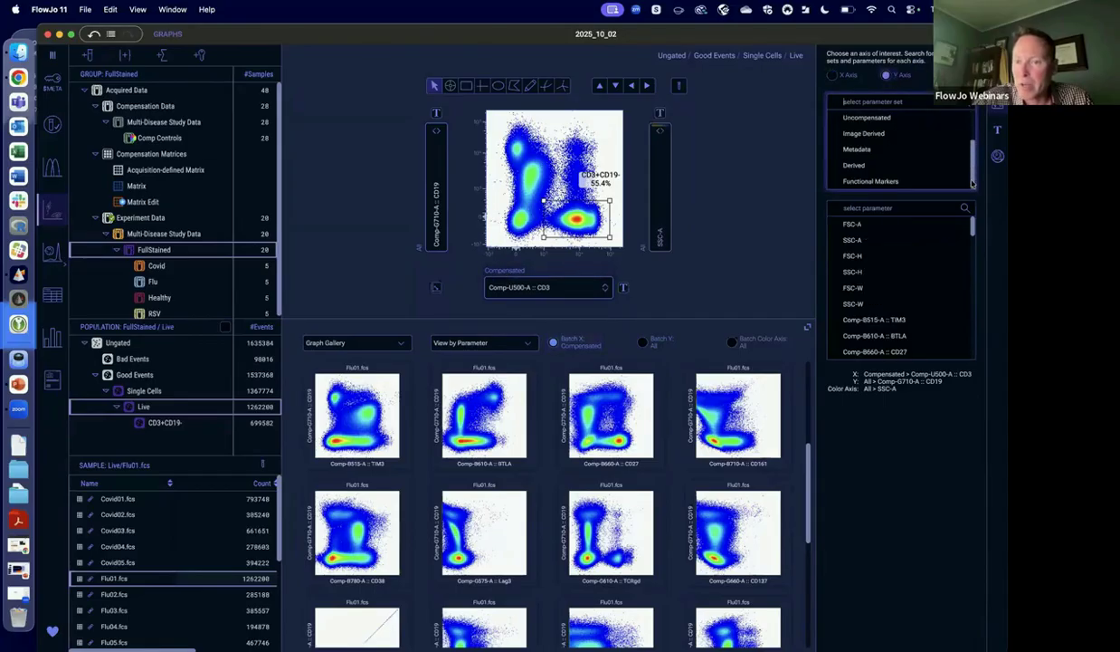
left_click(882, 182)
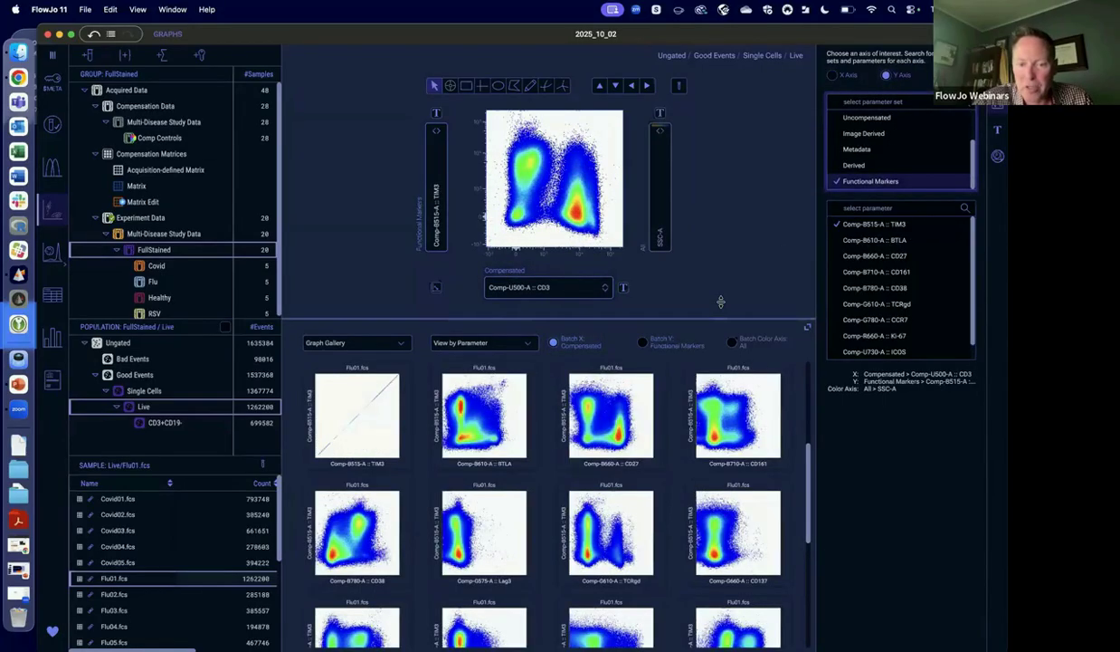
left_click(634, 340)
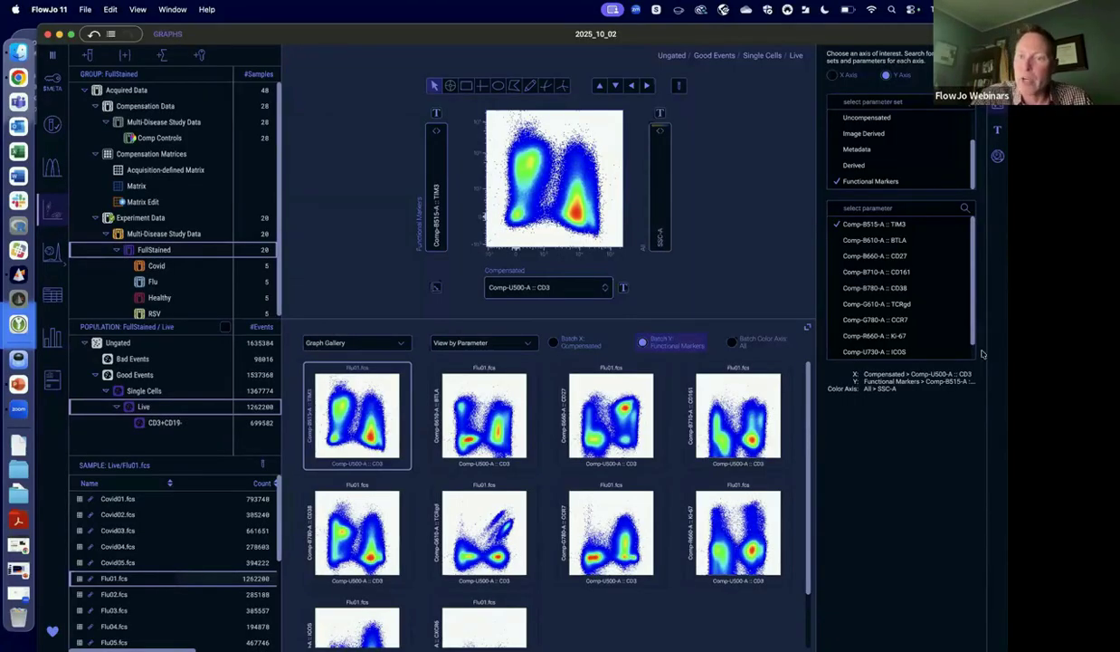
Change the Live plot to a Heatmap Statistic and set its color axis to Comp-B660-A :: CD27.
left_click(998, 79)
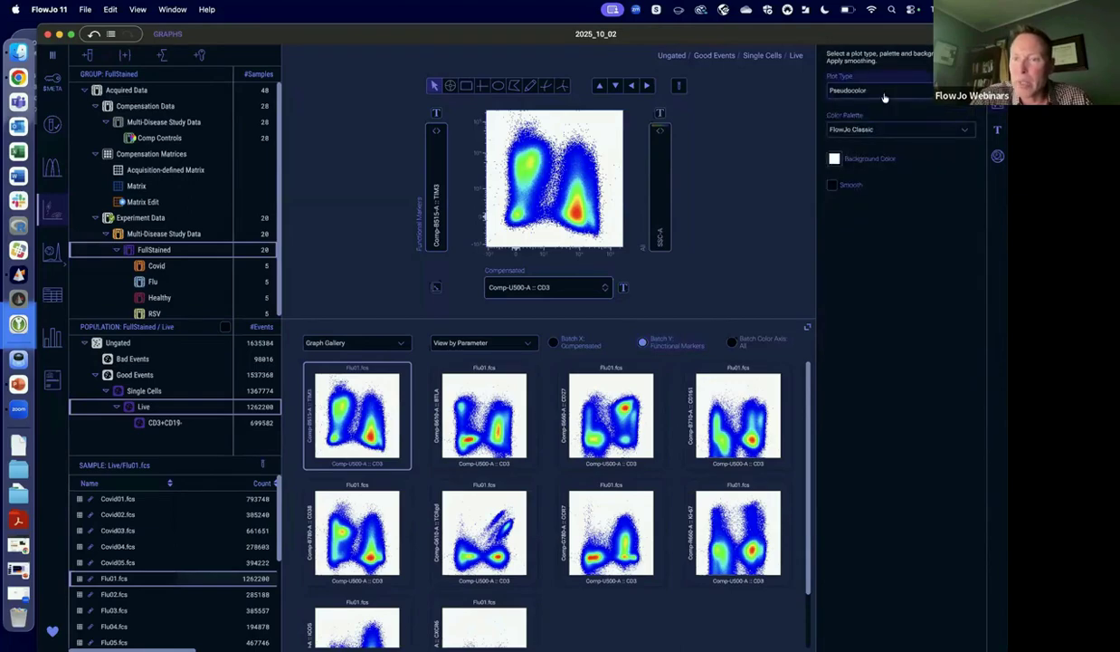
left_click(857, 98)
left_click(868, 154)
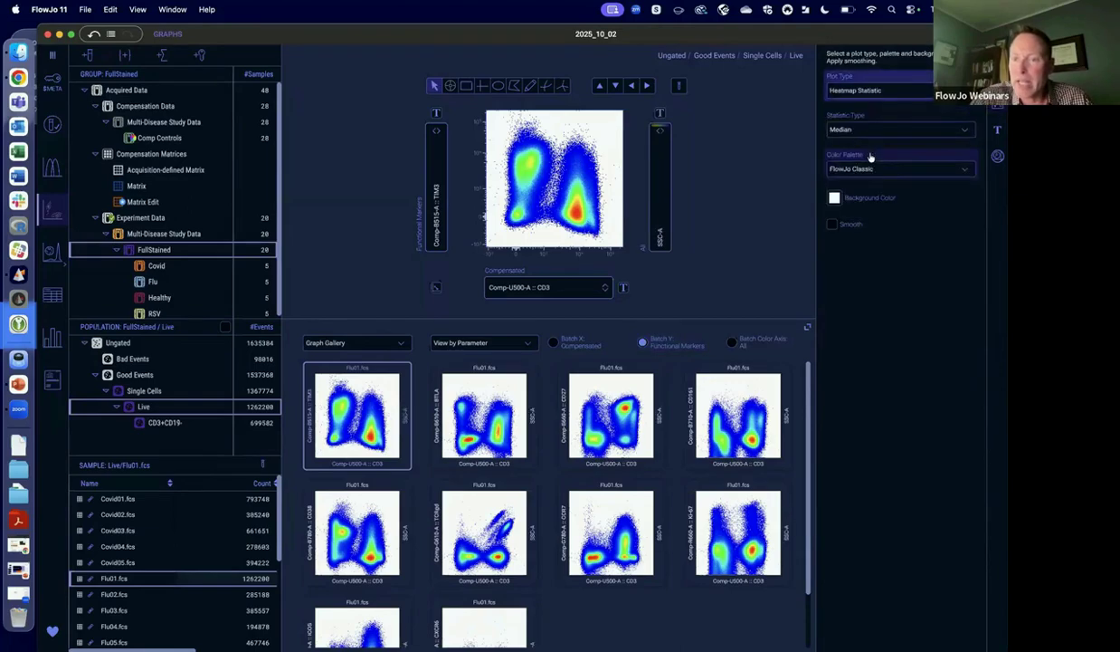
left_click(652, 213)
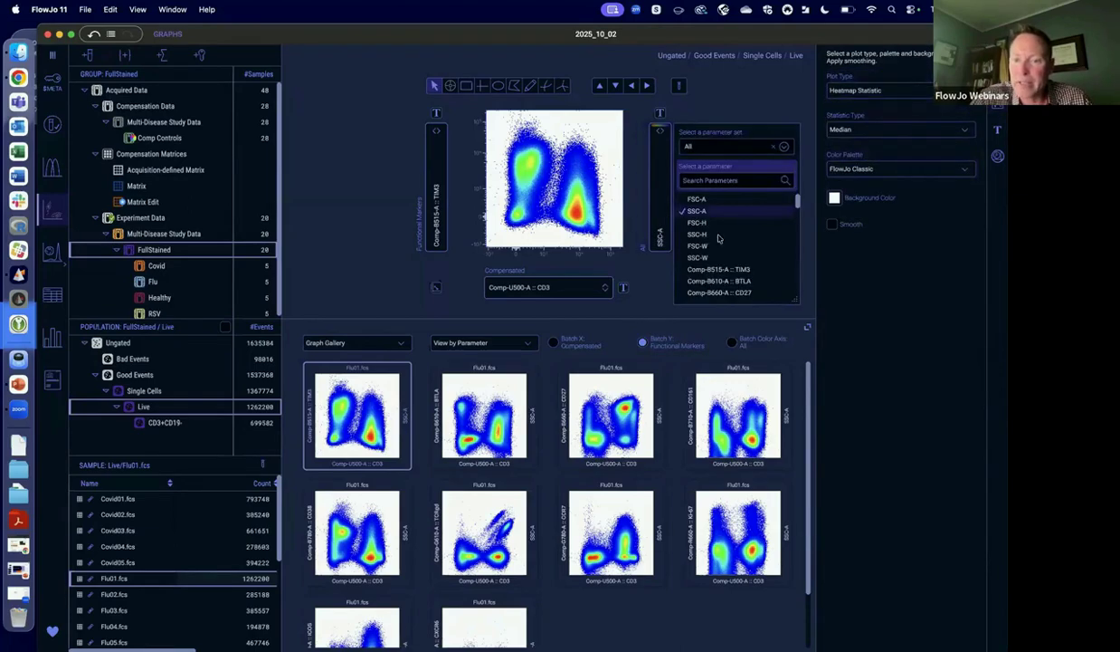
left_click(704, 292)
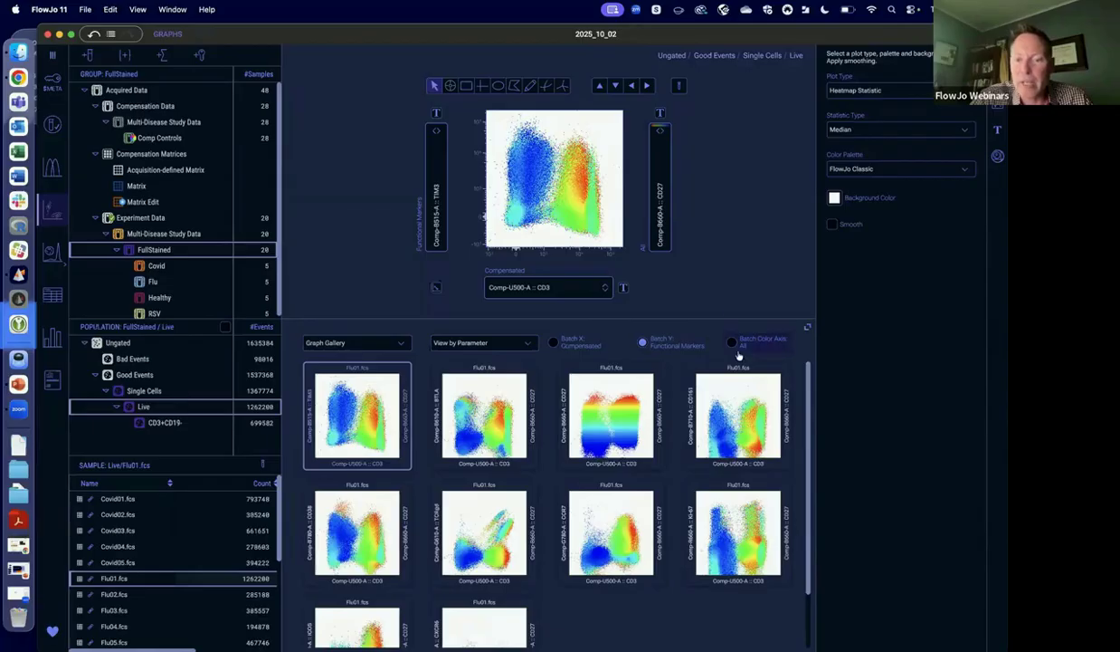
Batch the gallery across the color axis, limit that axis to the Functional Markers set, and look through the heatmaps.
left_click(732, 344)
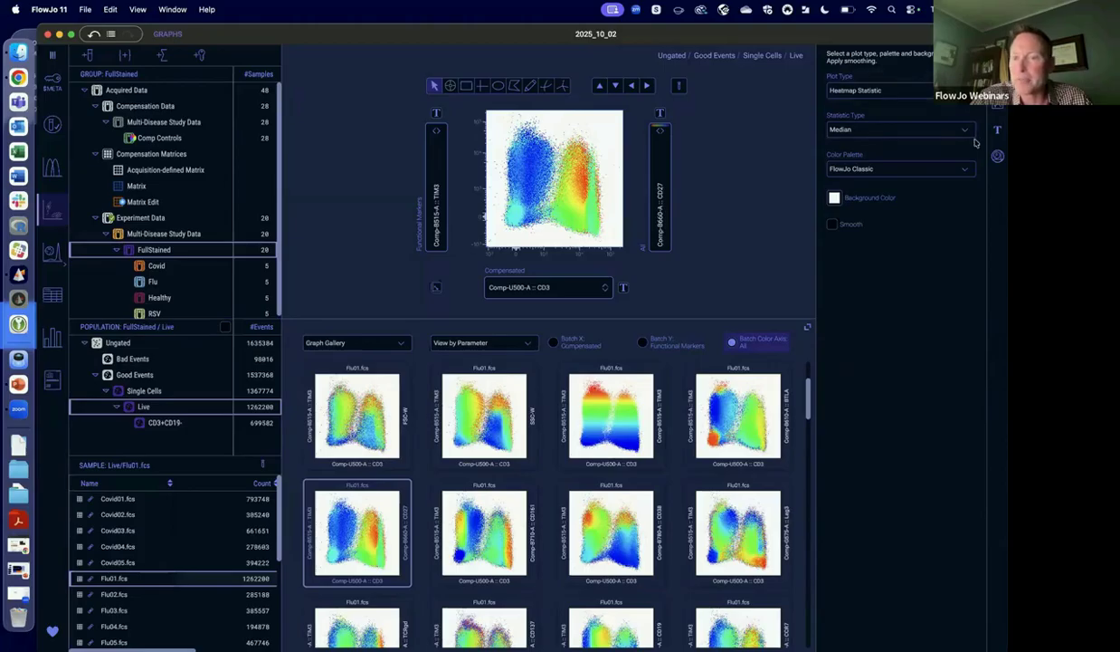
left_click(997, 79)
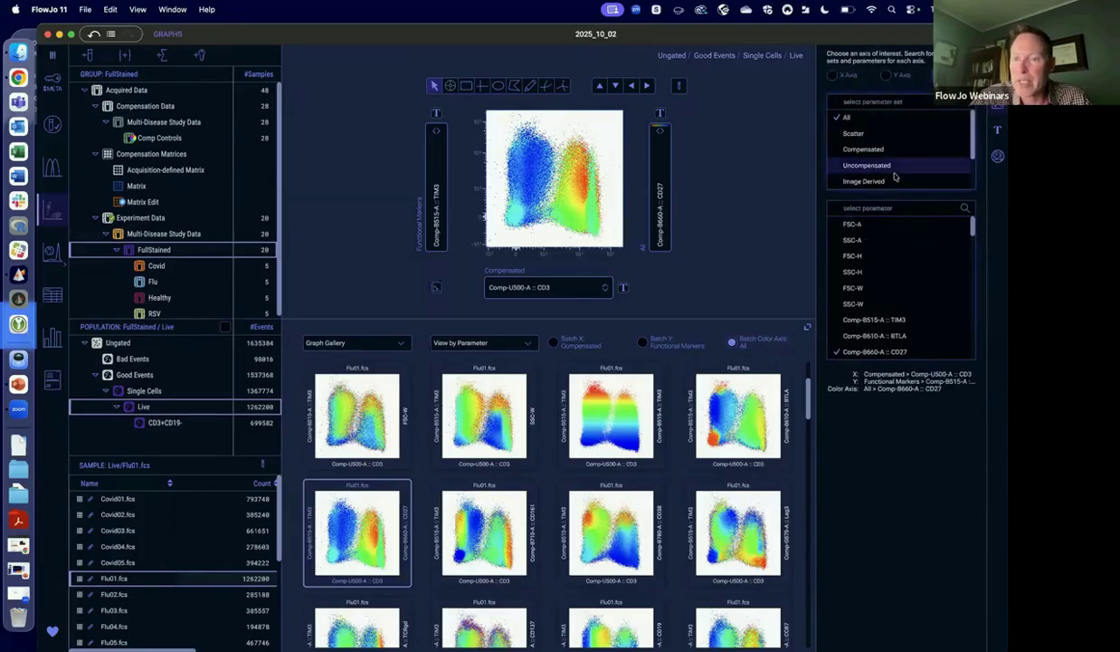
scroll(873, 176, "down", 3)
left_click(870, 181)
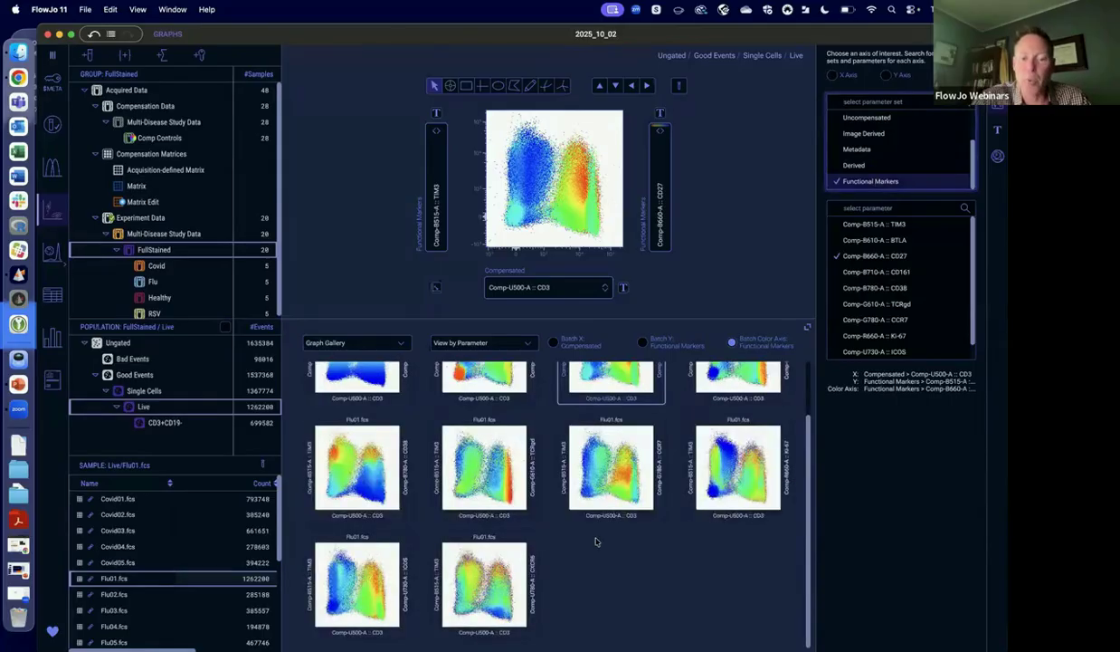
scroll(595, 541, "up", 2)
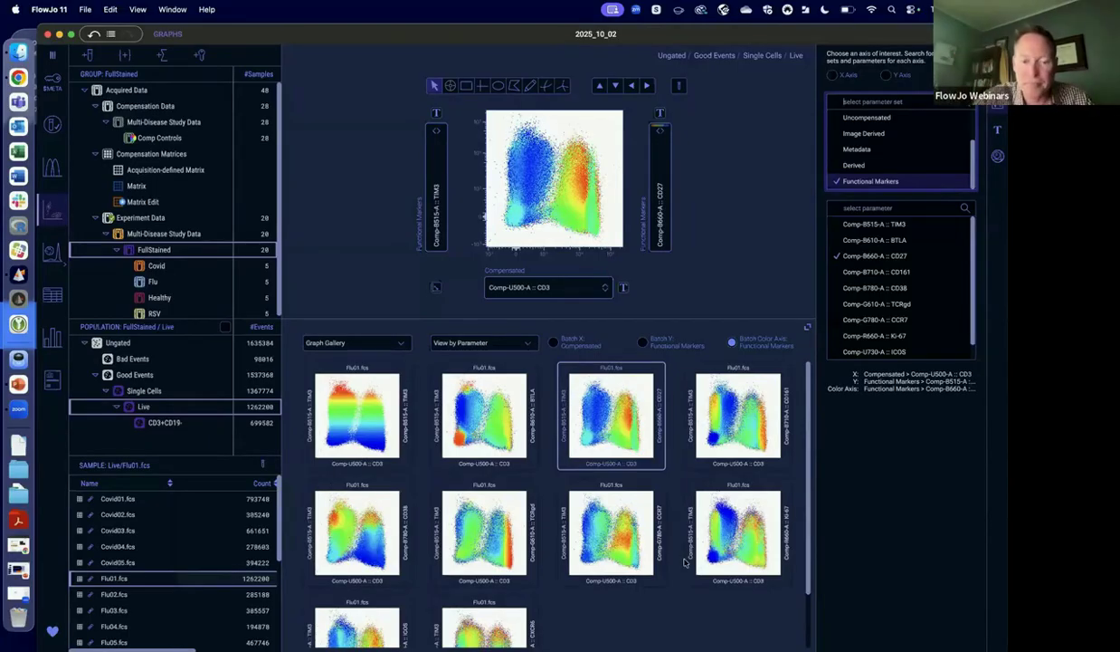
scroll(685, 563, "down", 2)
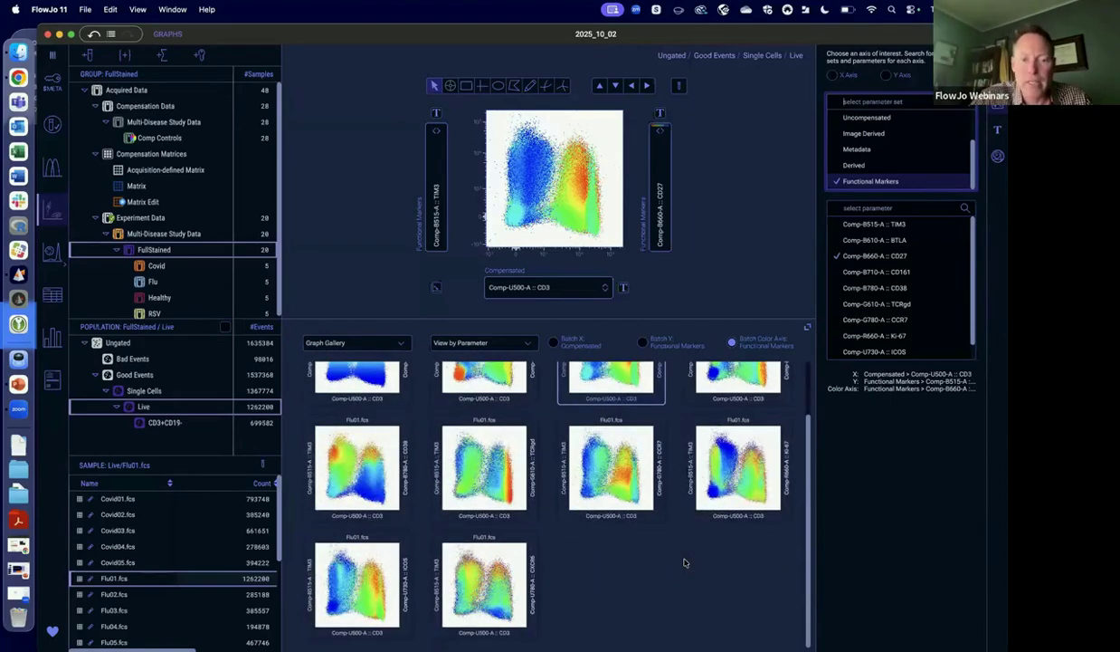
Show the gallery by ancestry and open the CD3+CD19- population to review its gating hierarchy.
left_click(503, 343)
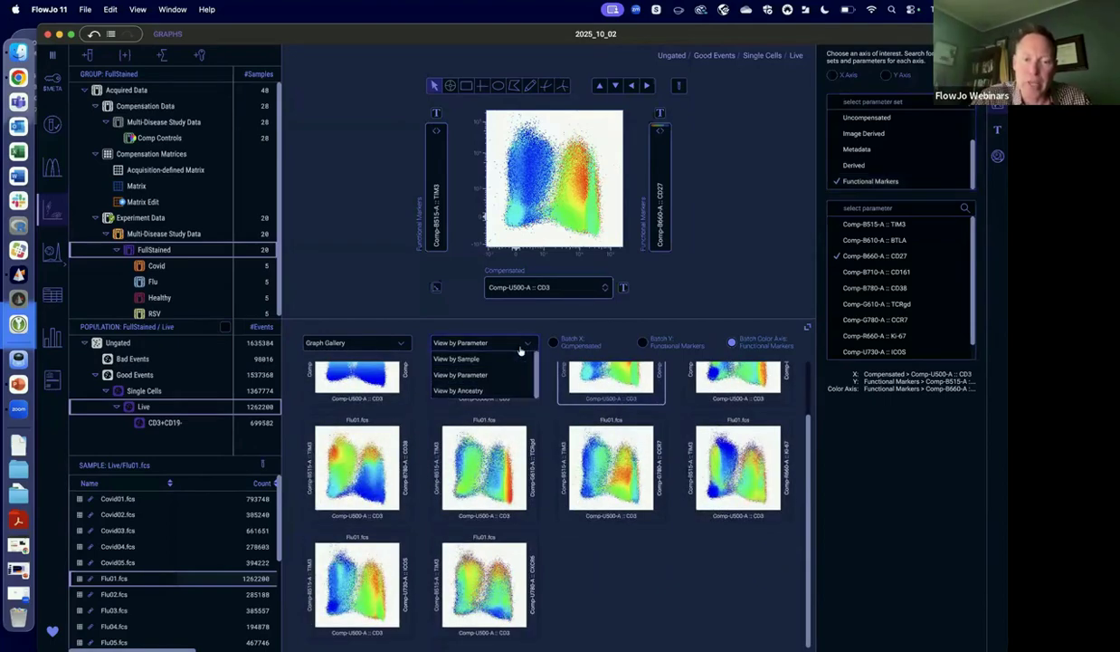
left_click(482, 391)
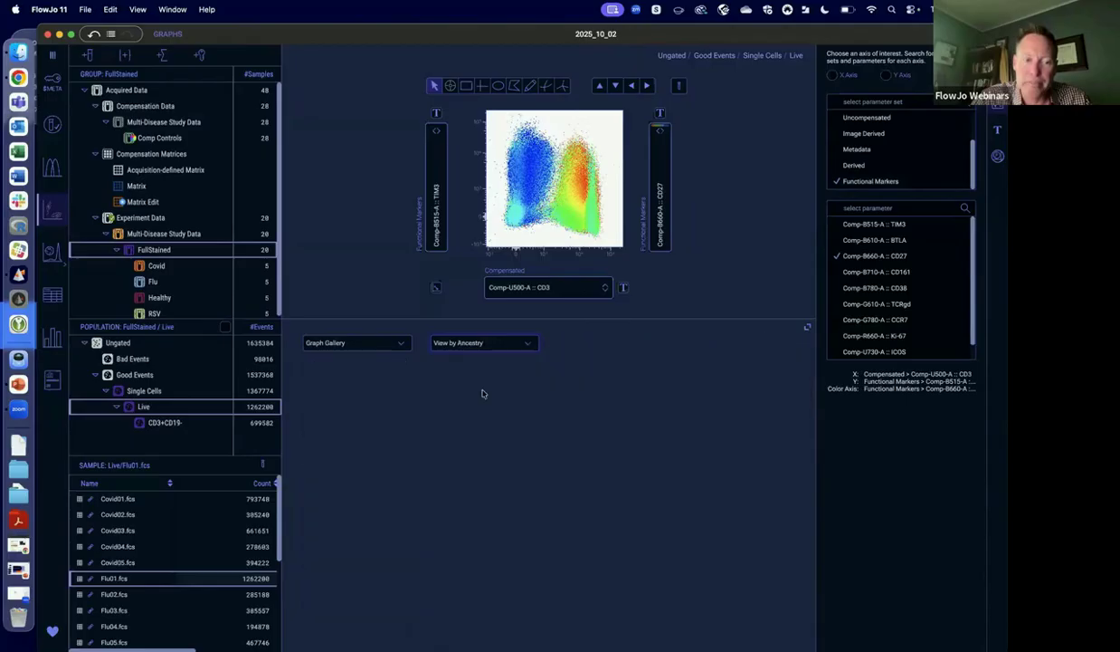
left_click(171, 423)
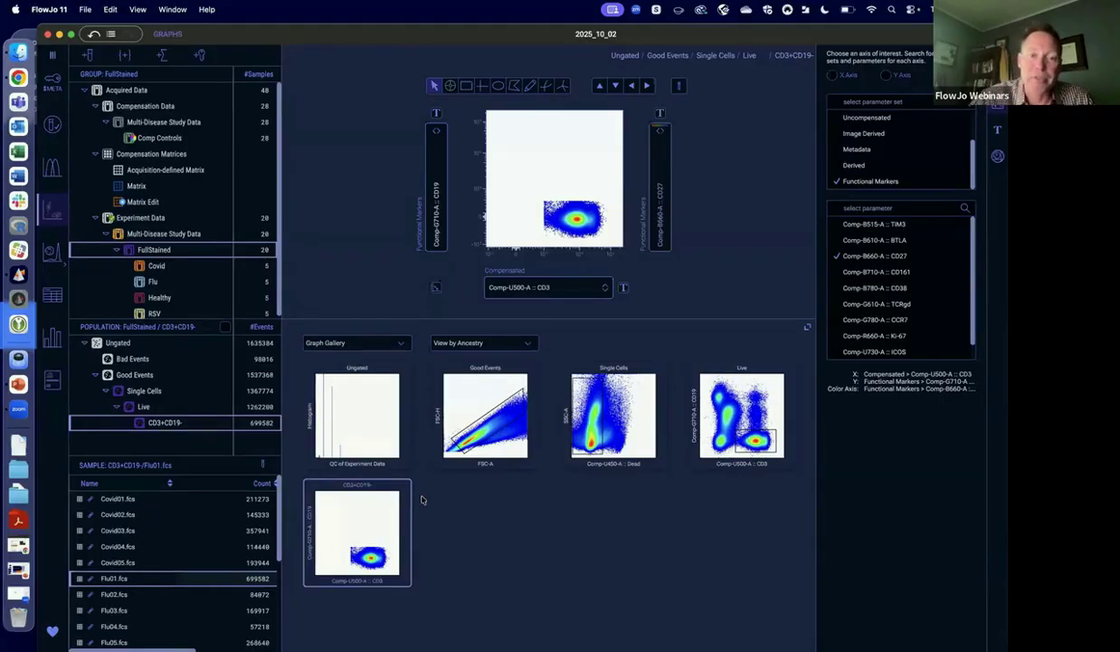
Show the CD3+CD19- gallery by sample and set the plot's X axis to Comp-R780-A :: CD4.
left_click(509, 345)
left_click(456, 359)
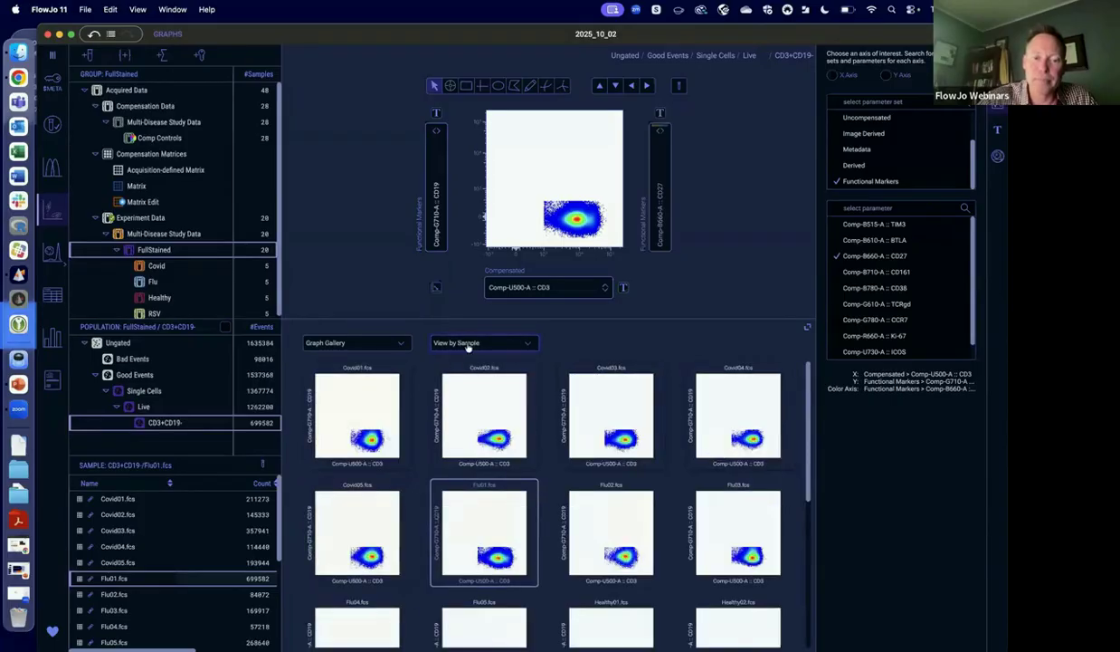
left_click(554, 287)
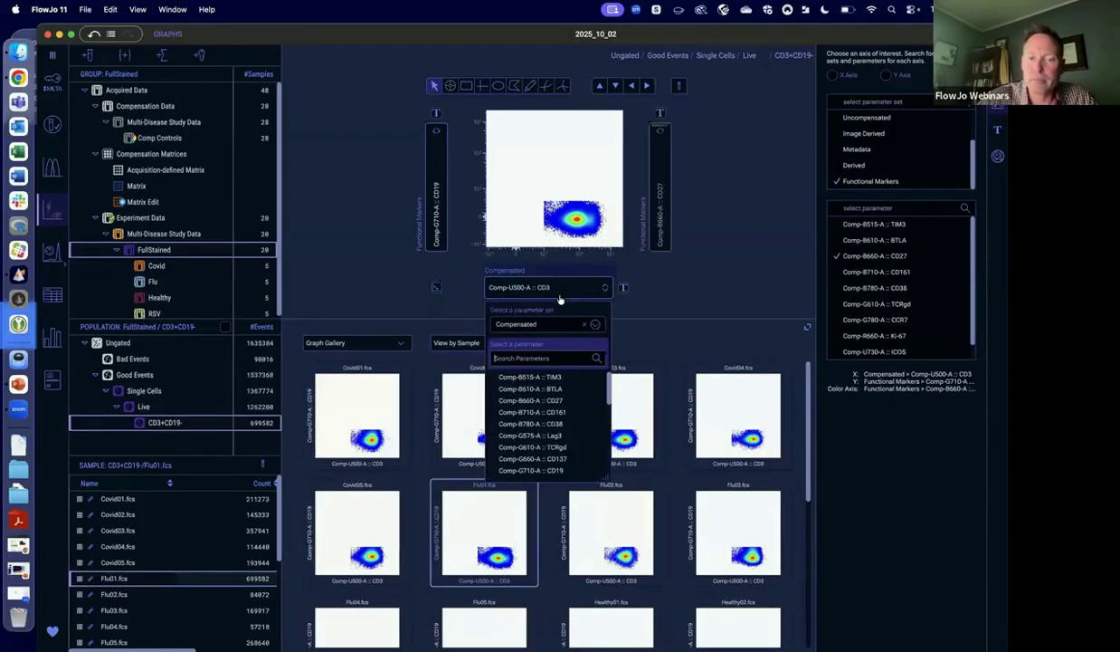
left_click(541, 358)
type("cd4")
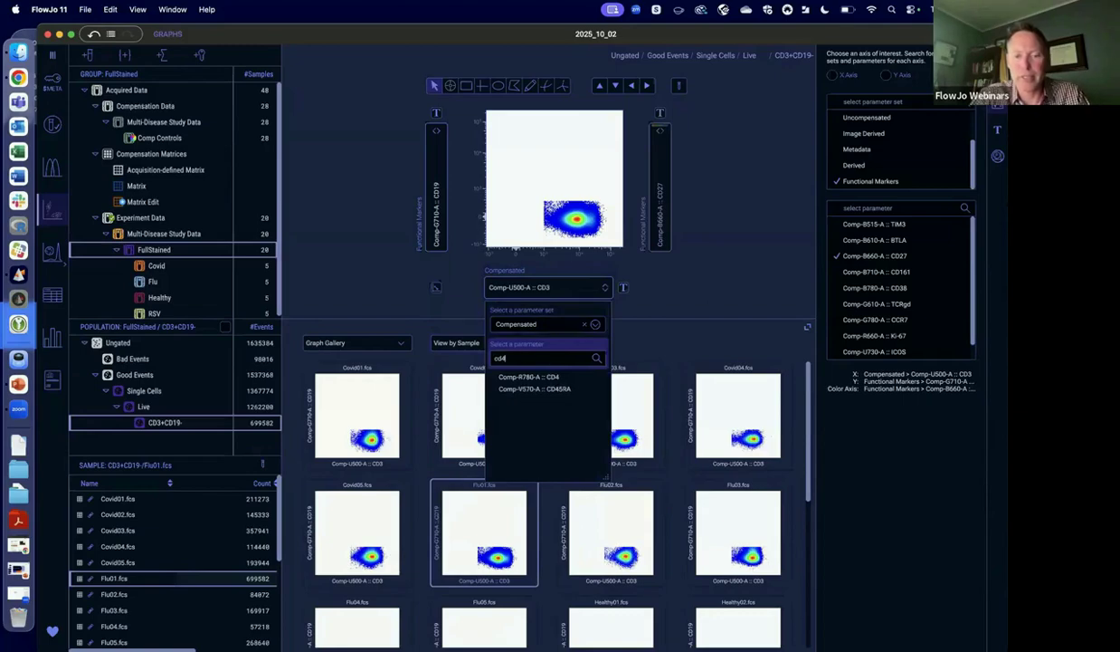
left_click(533, 376)
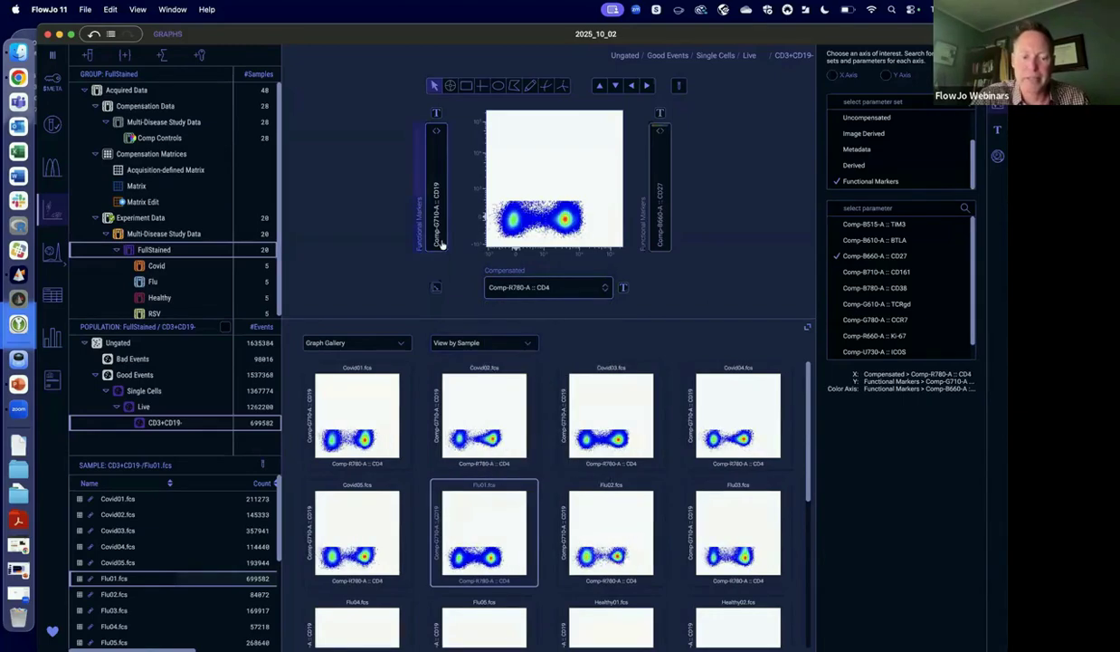
Search the Functional Markers set for CD8 and set the CD3+CD19- plot's Y axis to Comp-B780-A :: CD38.
left_click(435, 227)
type("cd38")
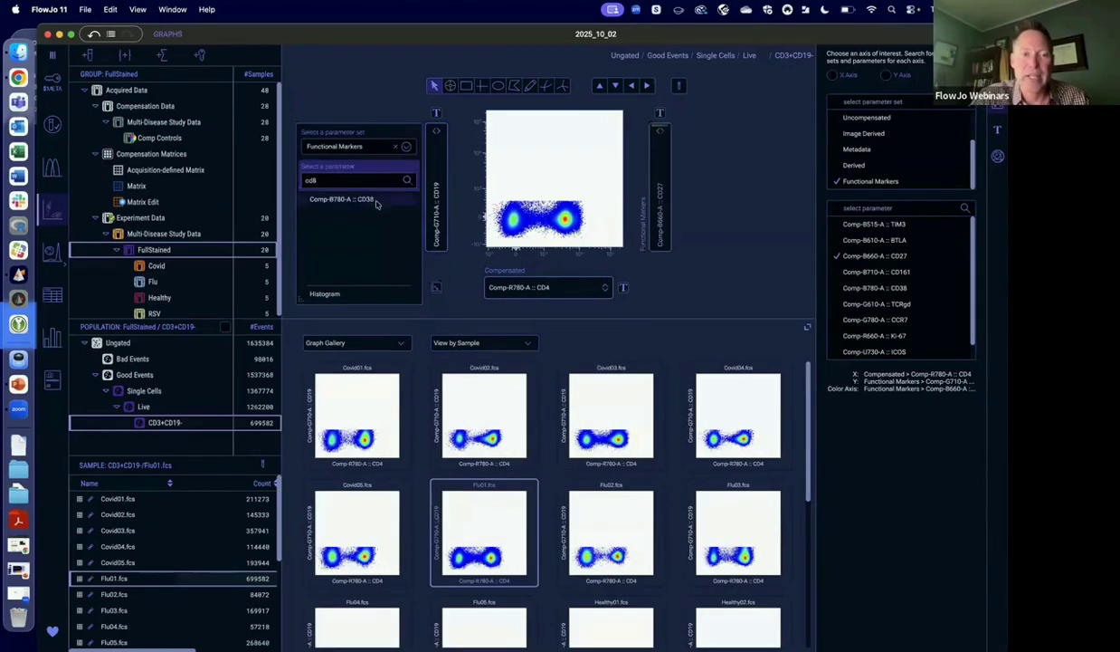
left_click(372, 197)
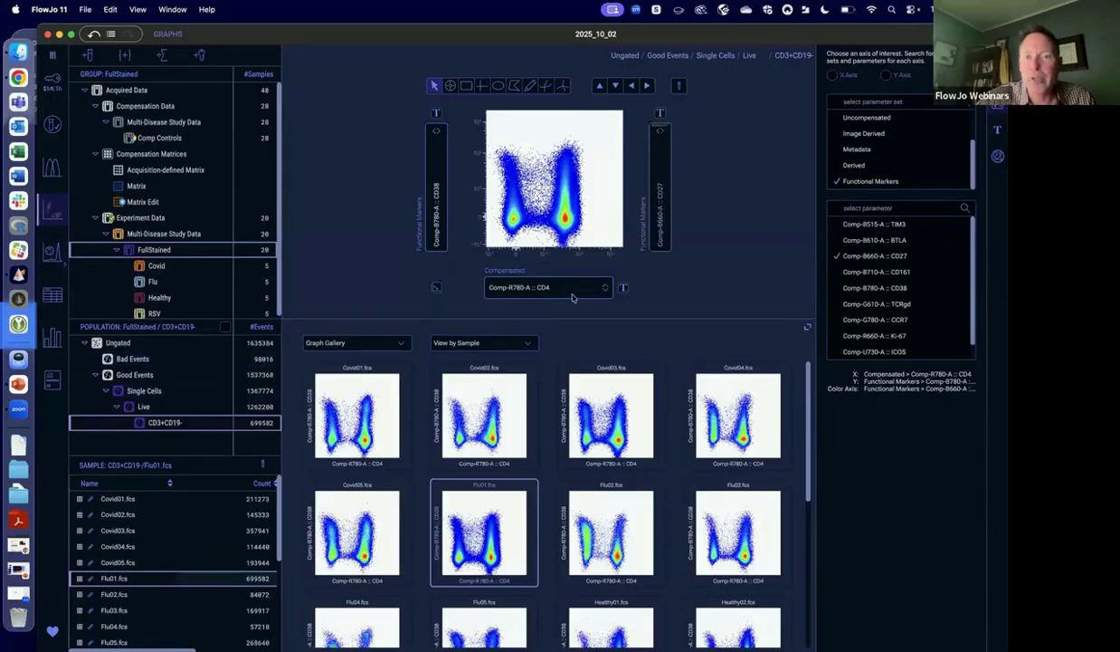
Select the Covid group and display all its samples combined in the CD3+CD19- plot, comparing this with the single-sample view.
left_click(679, 86)
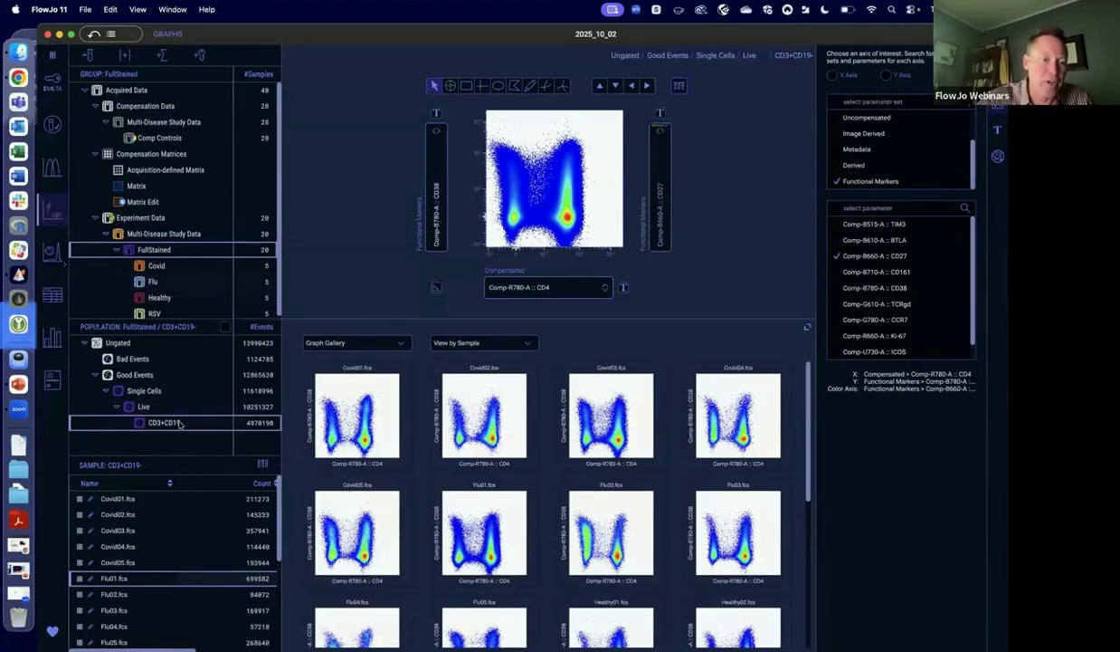
left_click(172, 266)
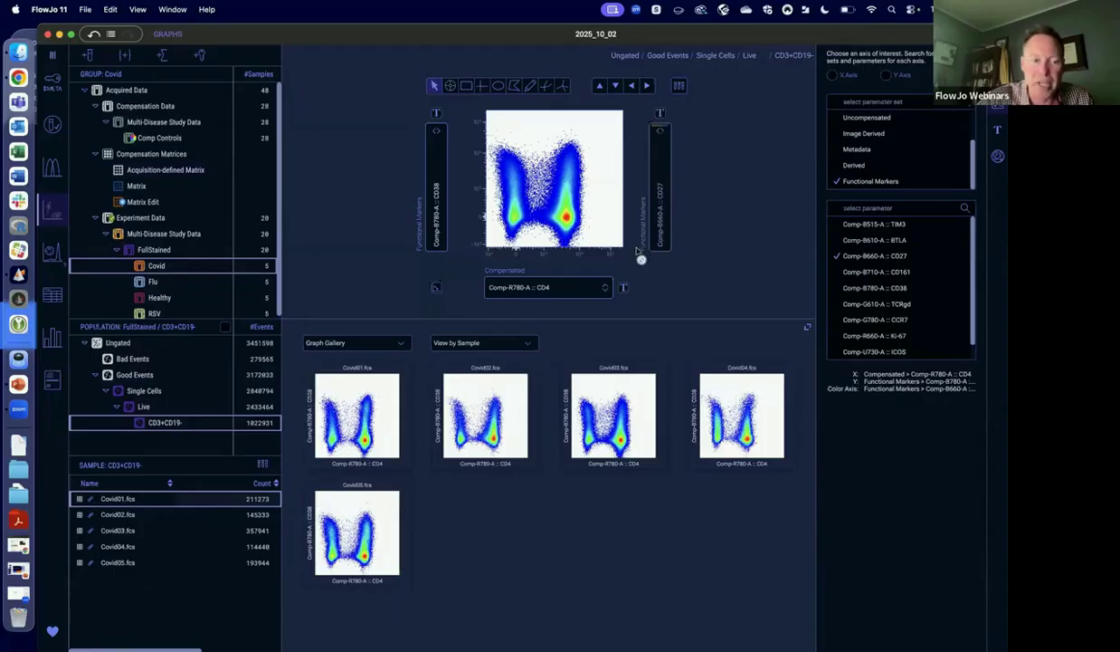
left_click(264, 464)
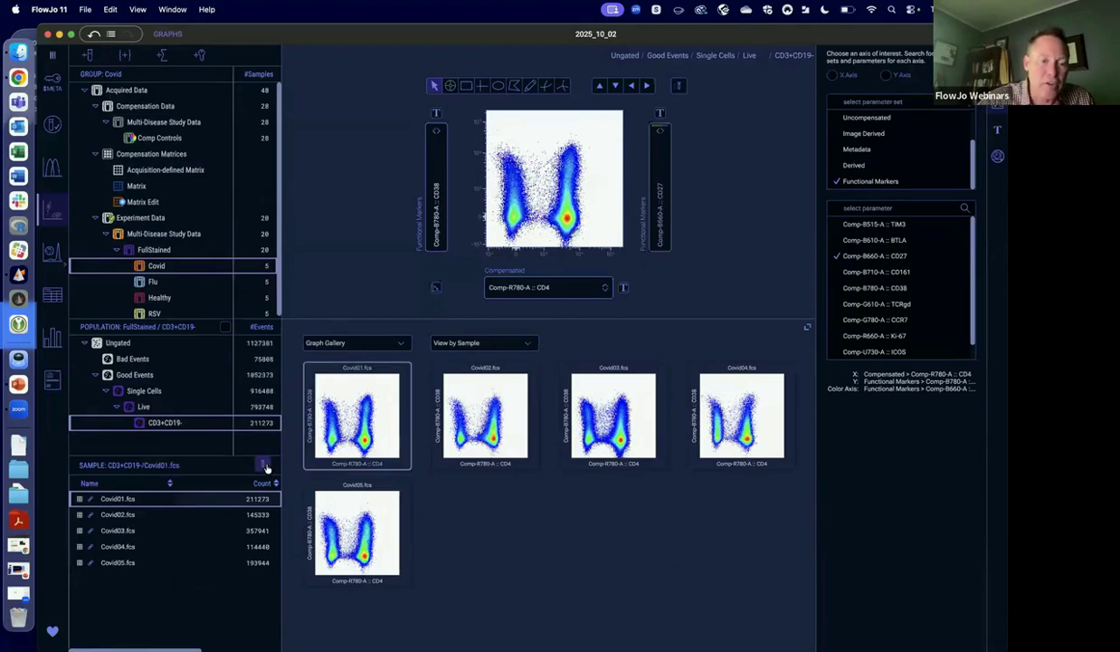
left_click(264, 464)
left_click(264, 465)
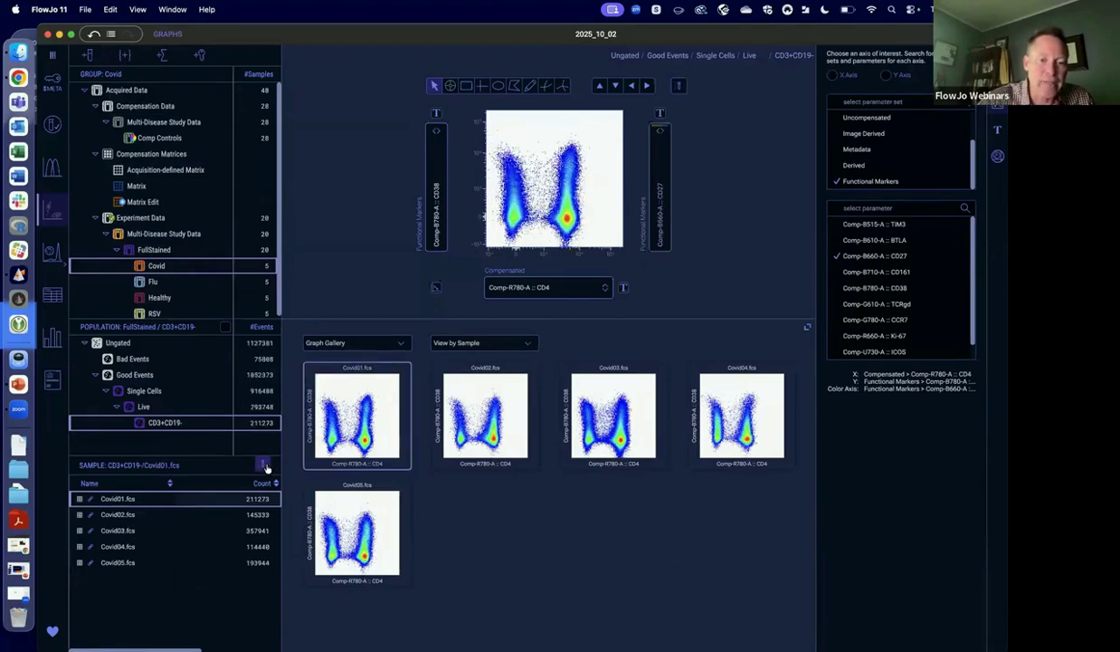
left_click(264, 464)
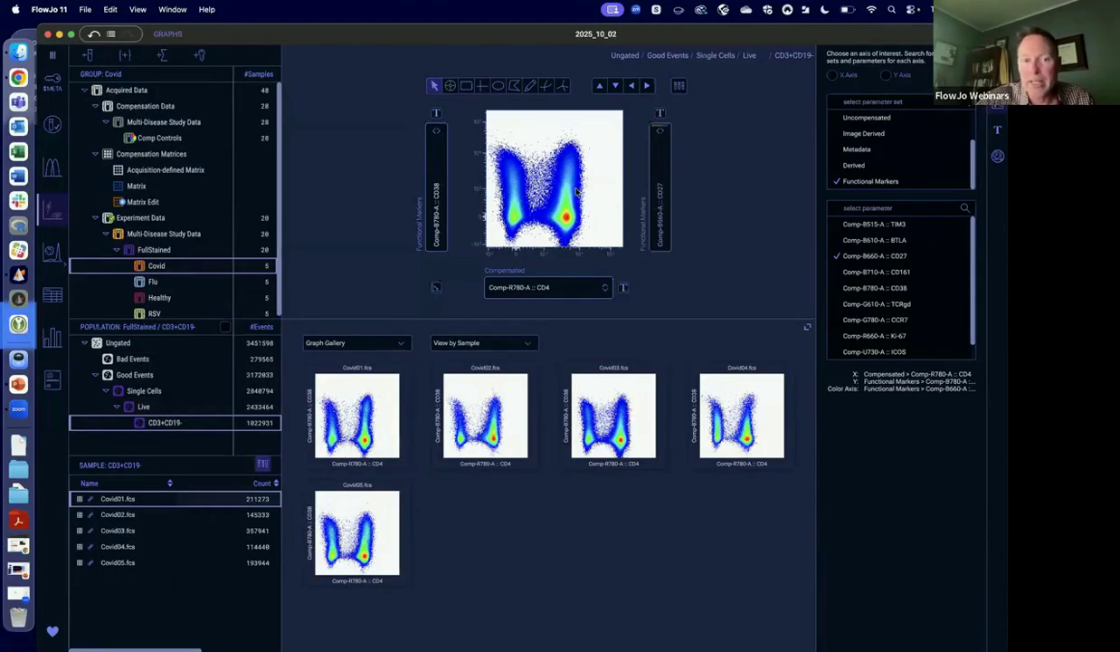
Set the Y axis of the Covid group's CD3+CD19- plot to Comp-B660-A :: CD27.
left_click(438, 217)
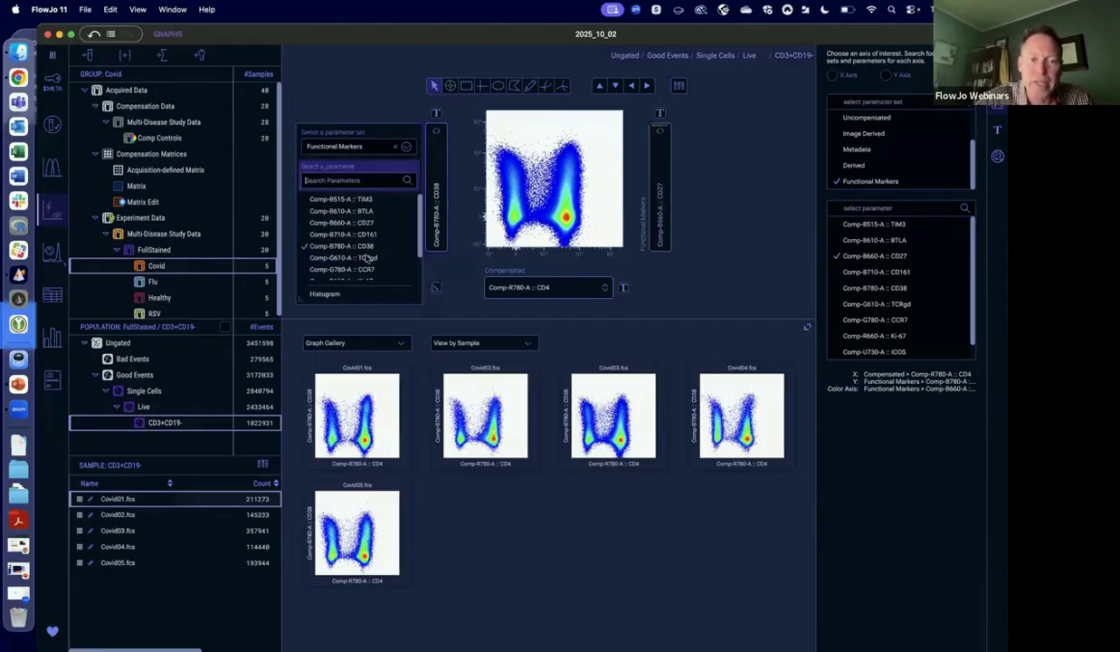
left_click(363, 180)
type("cd38")
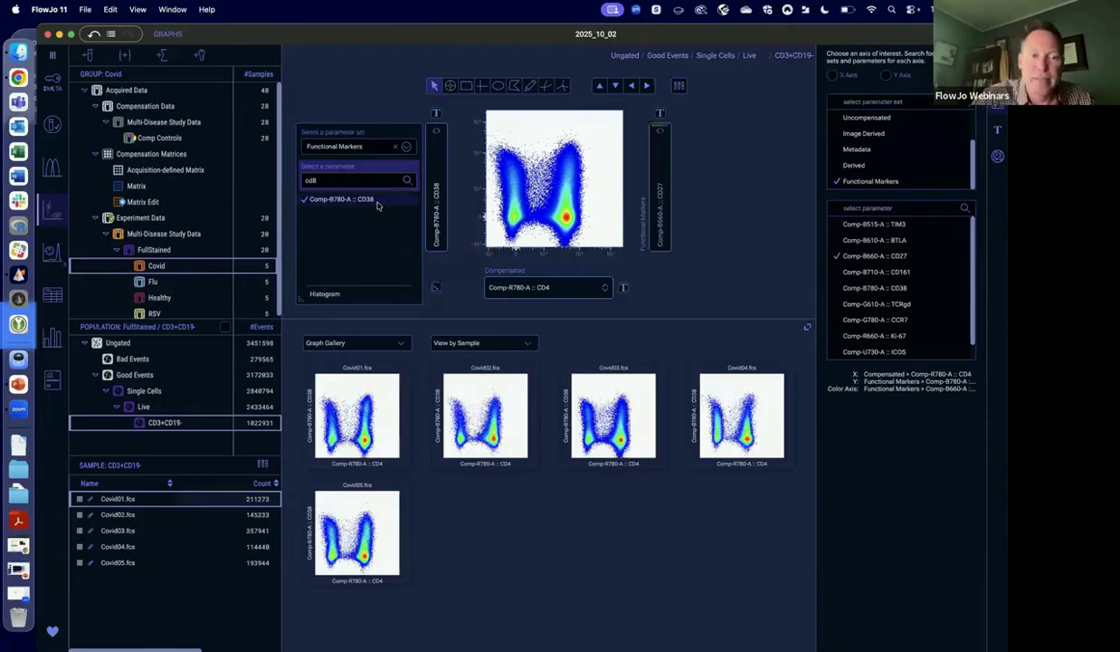
key("BackSpace")
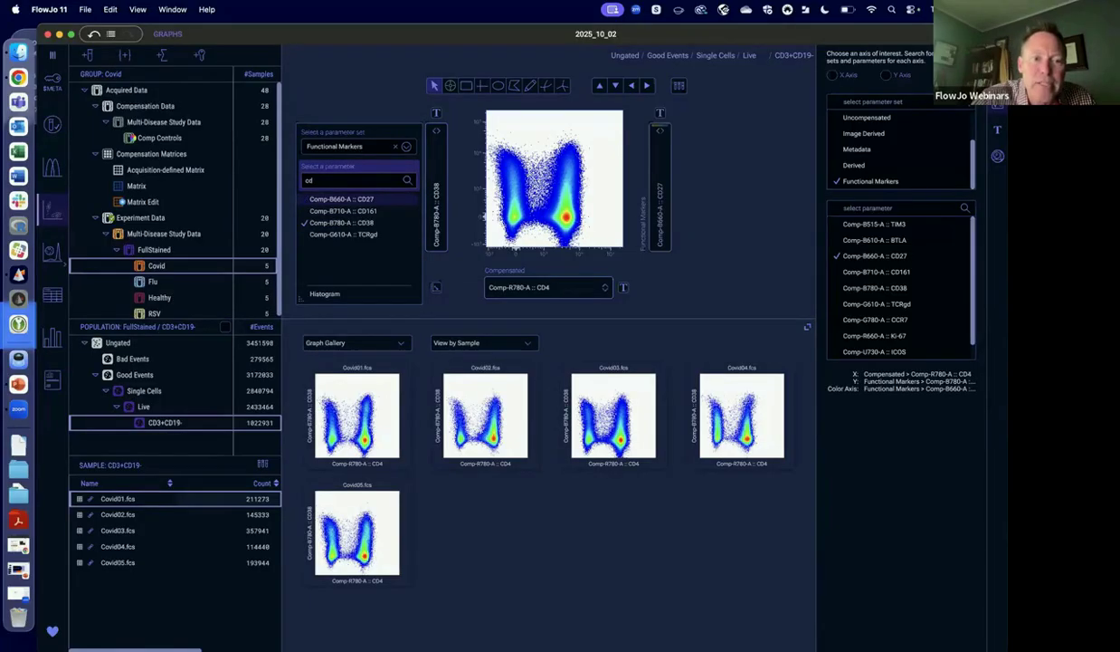
left_click(372, 199)
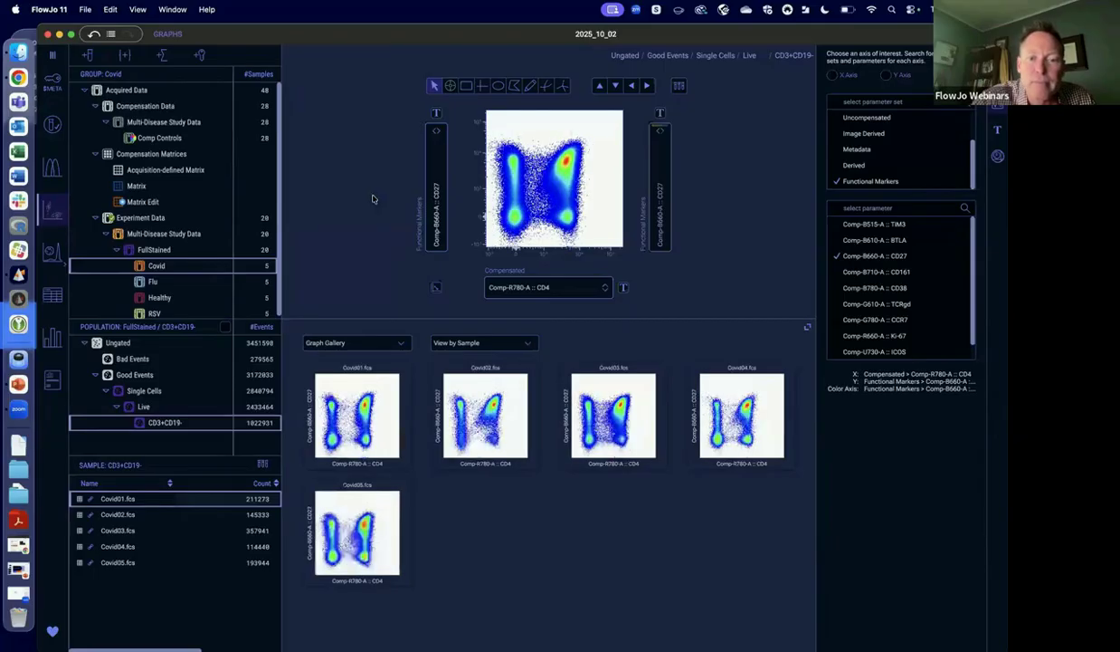
Draw a rectangle gate around the CD4+ CD27-high cluster, create it as population Activated, and move its label beside the gate.
left_click(466, 85)
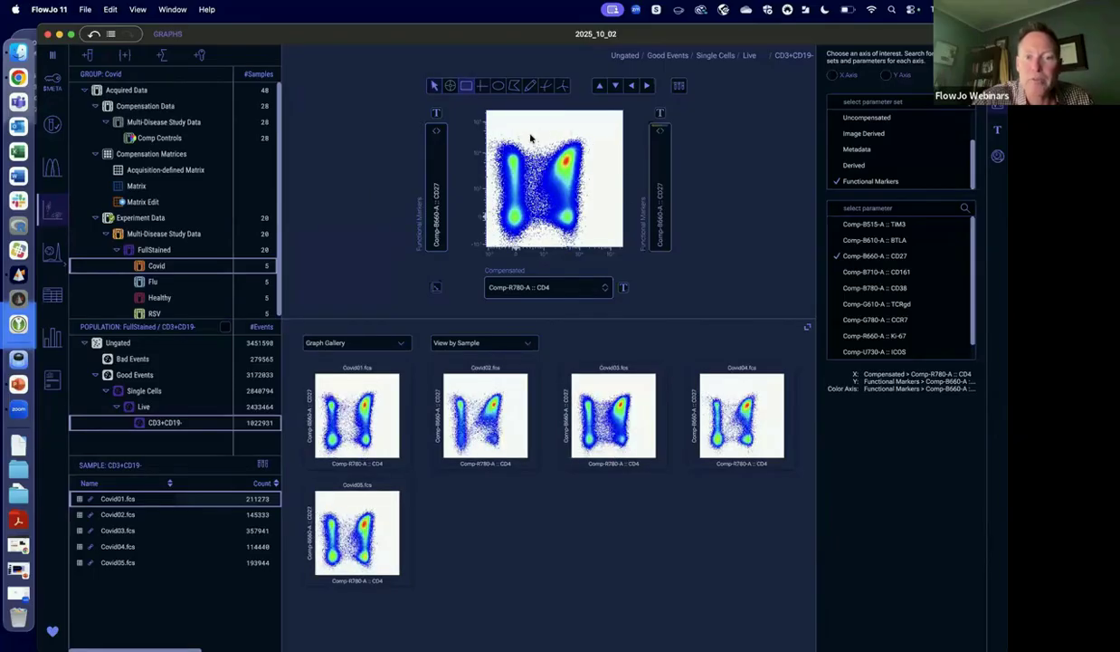
left_click_drag(544, 134, 589, 193)
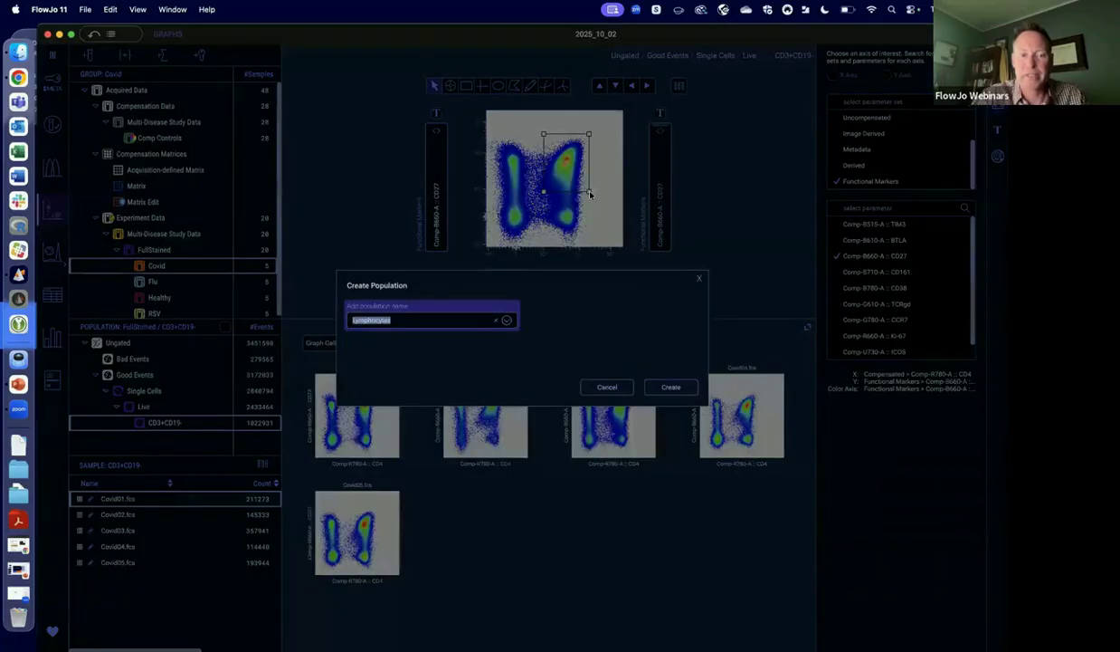
type("Activated")
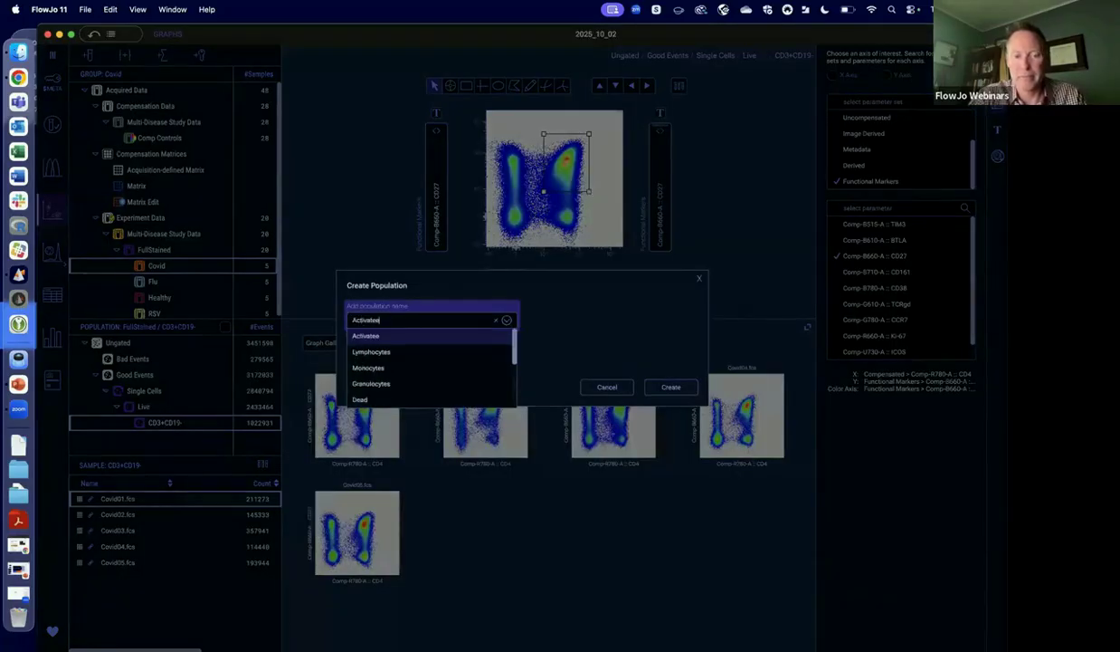
left_click(671, 386)
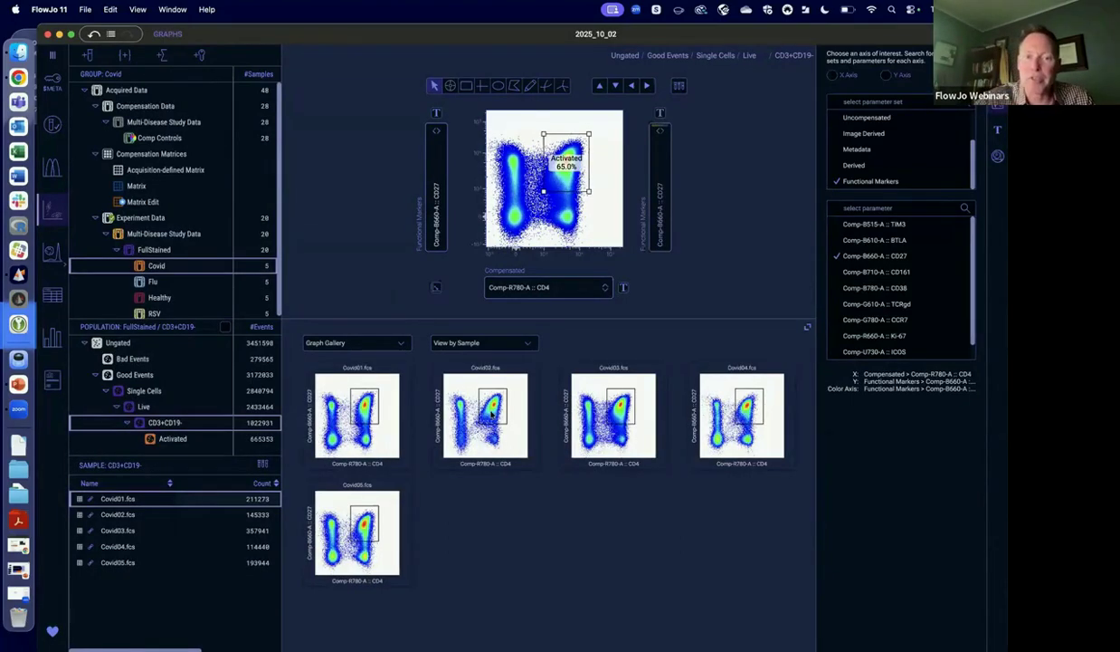
left_click_drag(553, 160, 591, 148)
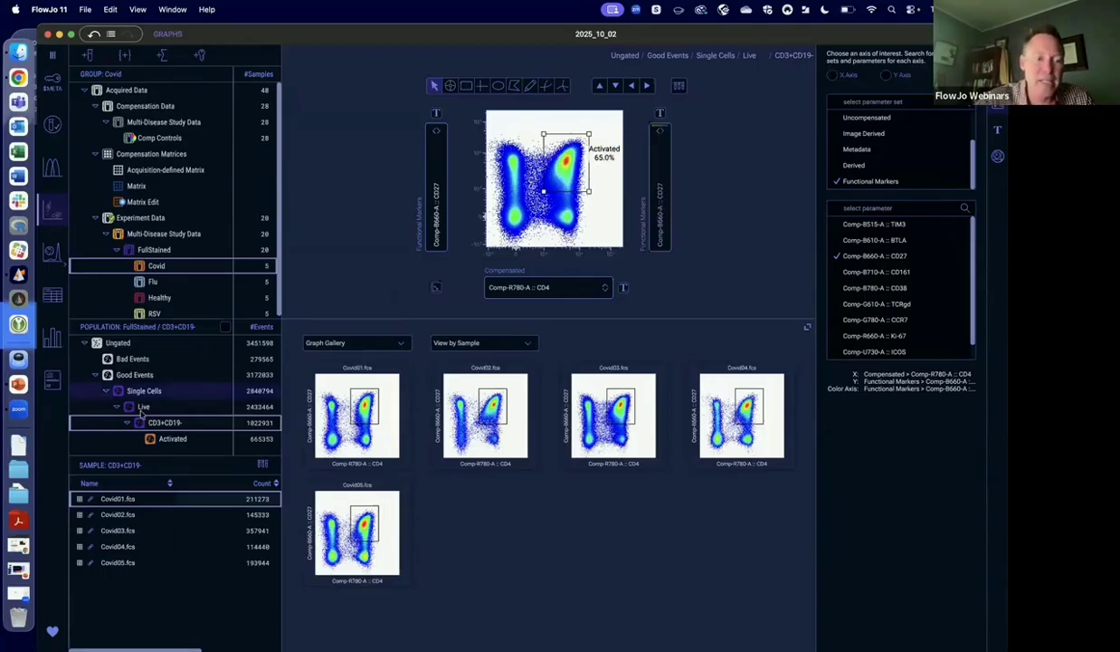
Start a t-SNE analysis on the Covid group's Activated population, trying the Functional Markers set before settling on the Compensated parameter set.
left_click(172, 438)
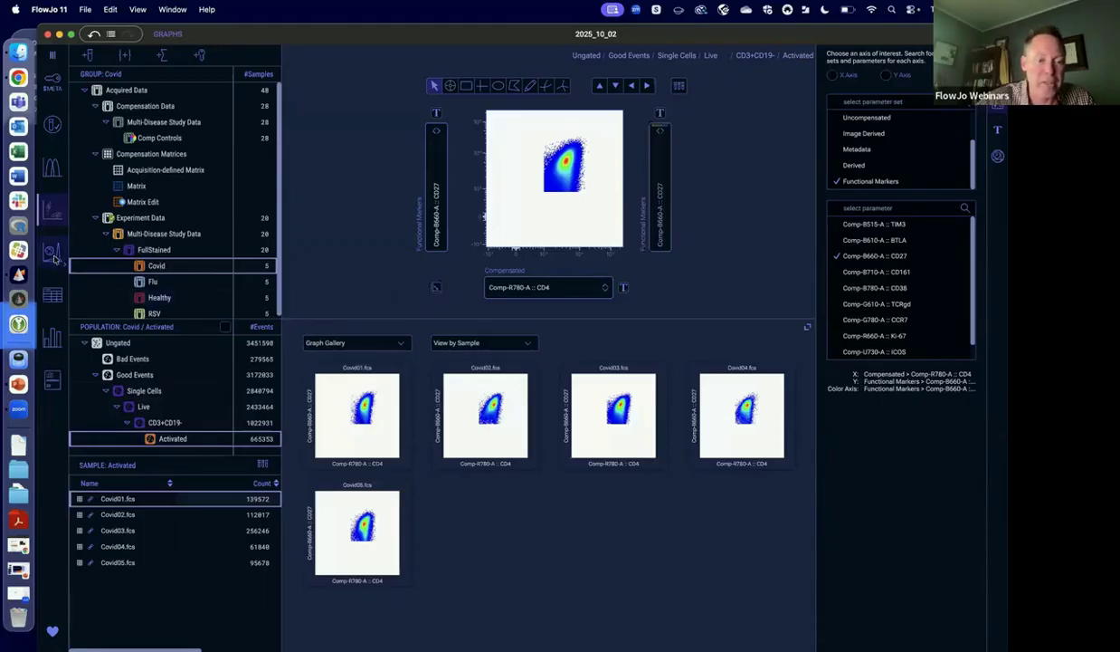
left_click(54, 257)
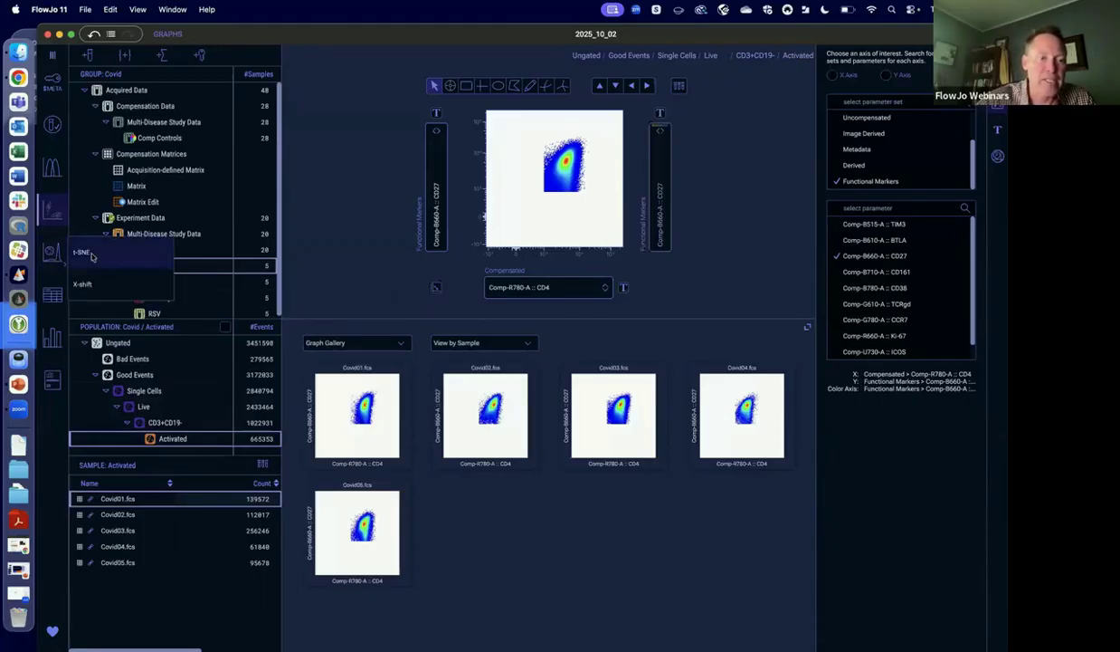
left_click(92, 256)
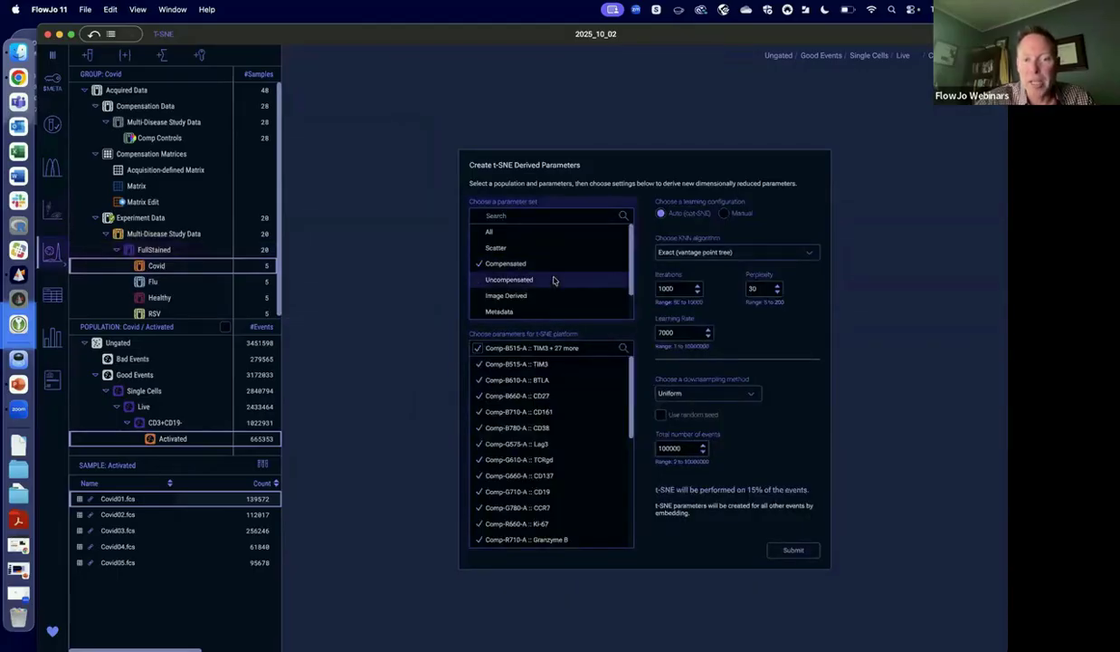
scroll(512, 276, "down", 2)
left_click(513, 311)
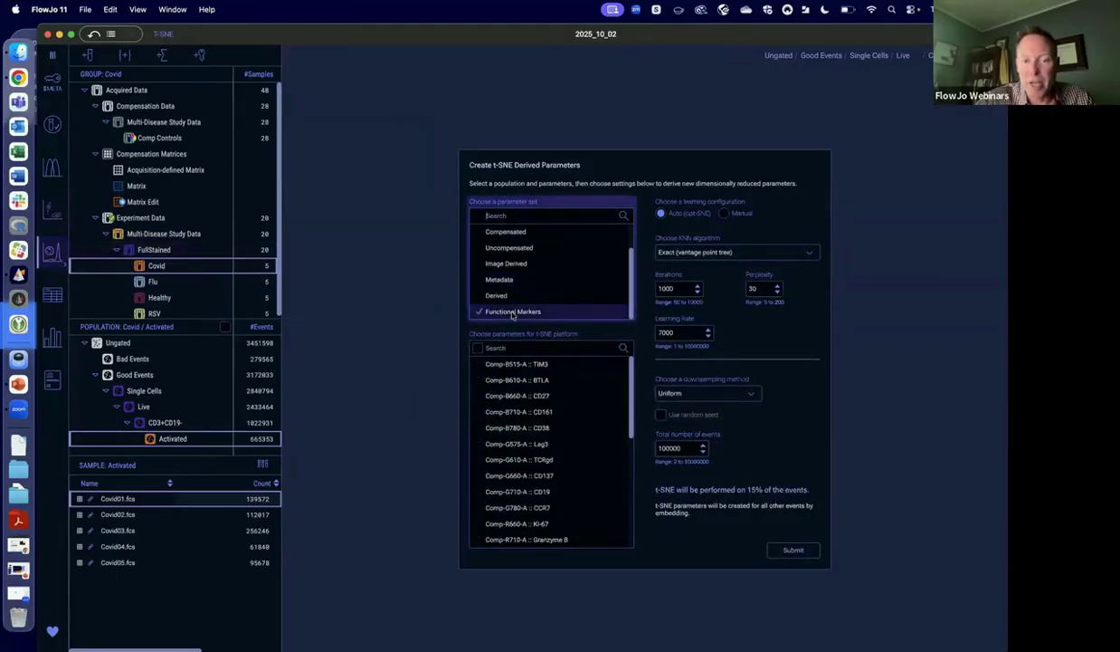
scroll(512, 290, "up", 2)
left_click(517, 265)
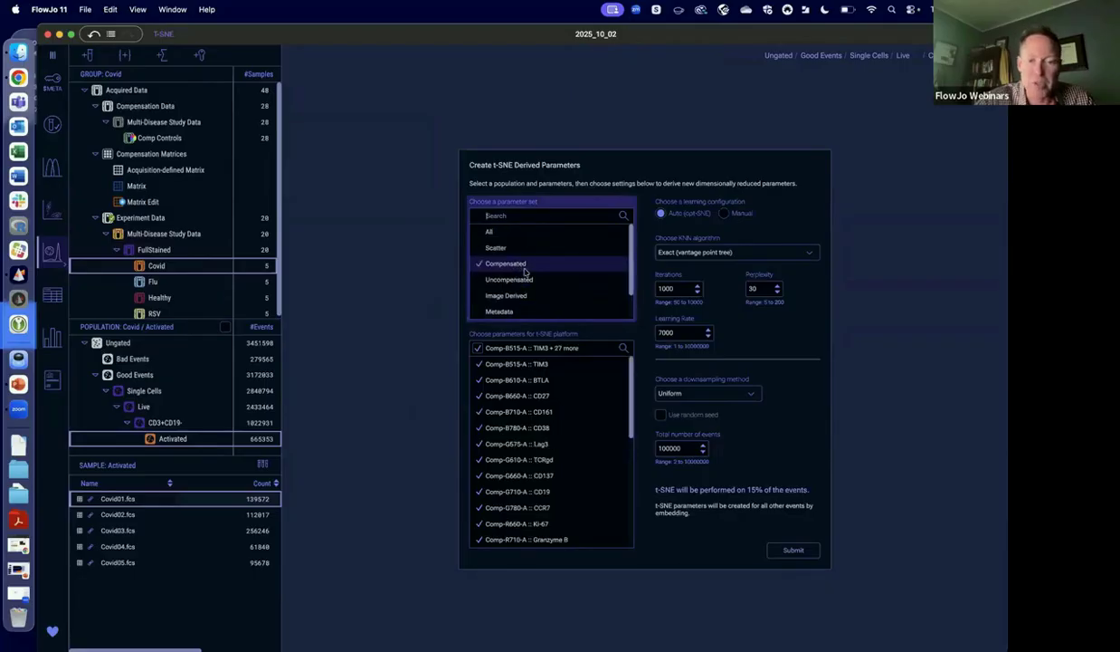
Run t-SNE with the Exact (vantage point tree) KNN algorithm and Uniform downsampling to 100000 events.
left_click(686, 251)
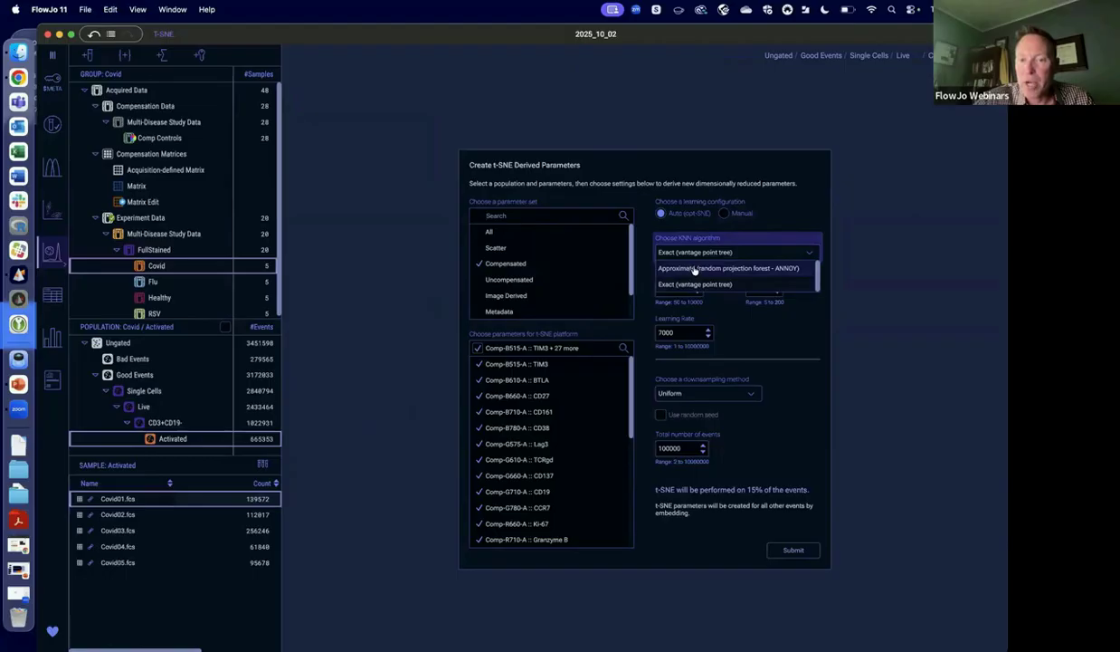
left_click(701, 285)
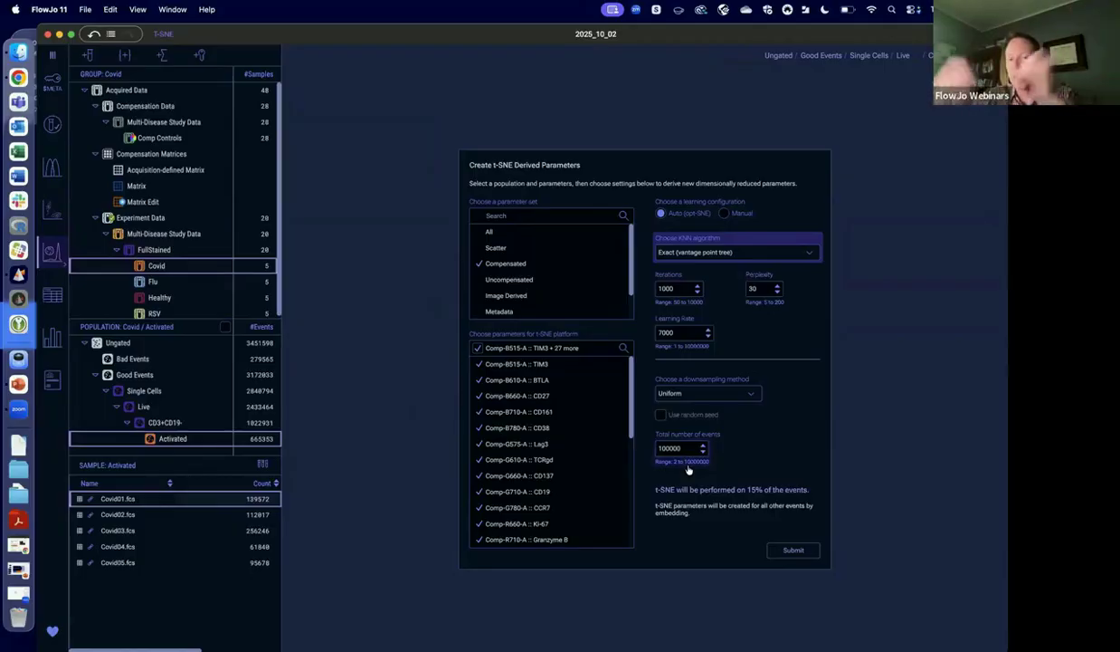
left_click(727, 393)
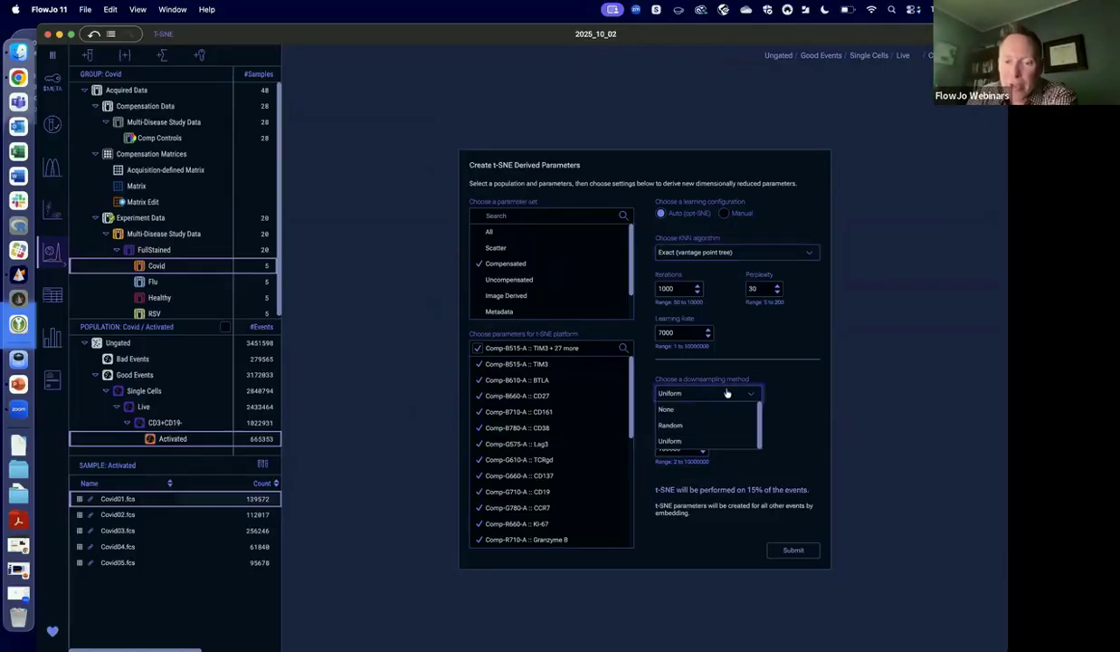
left_click(794, 470)
left_click(786, 549)
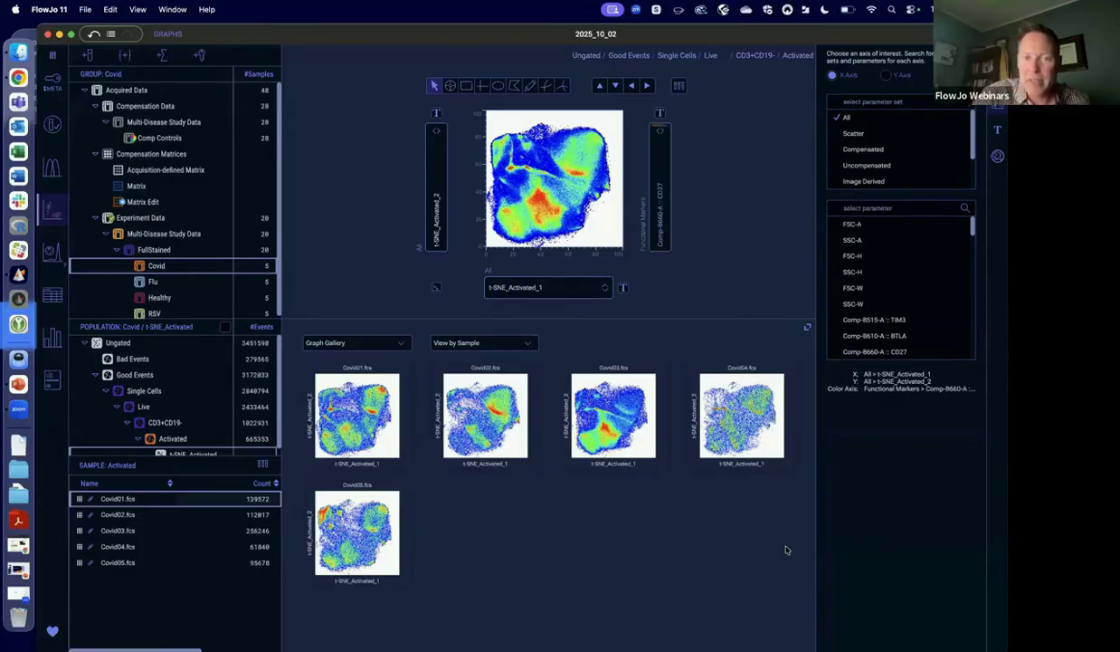
Switch the t-SNE_Activated plot back and forth between all Covid samples combined and the single Covid01.fcs sample to compare them.
left_click(680, 88)
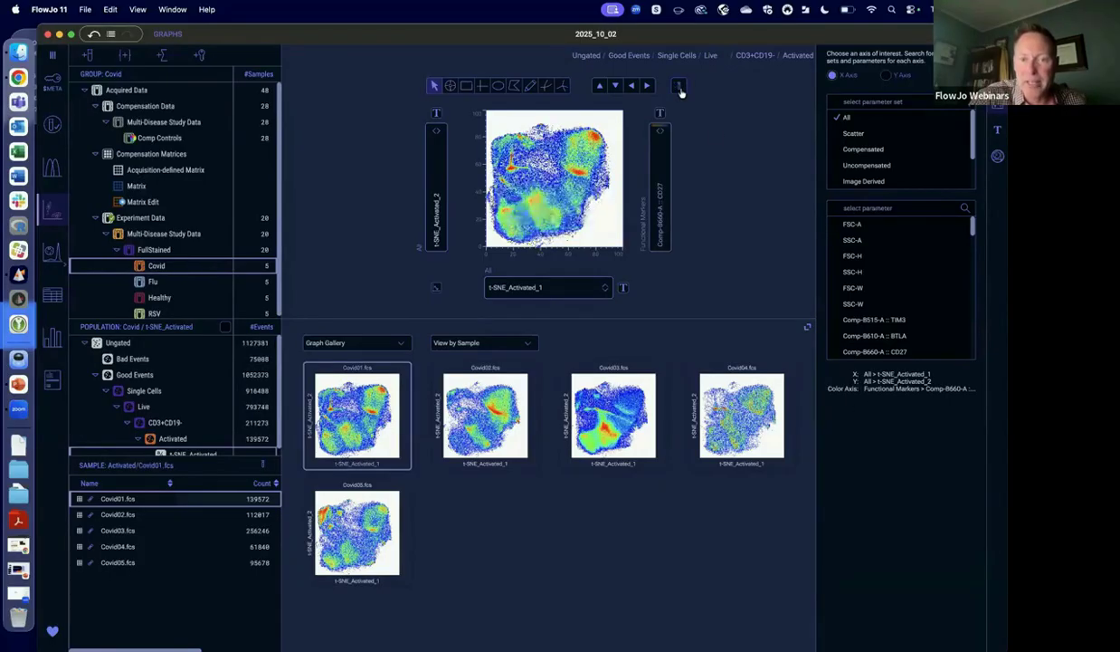
left_click(679, 88)
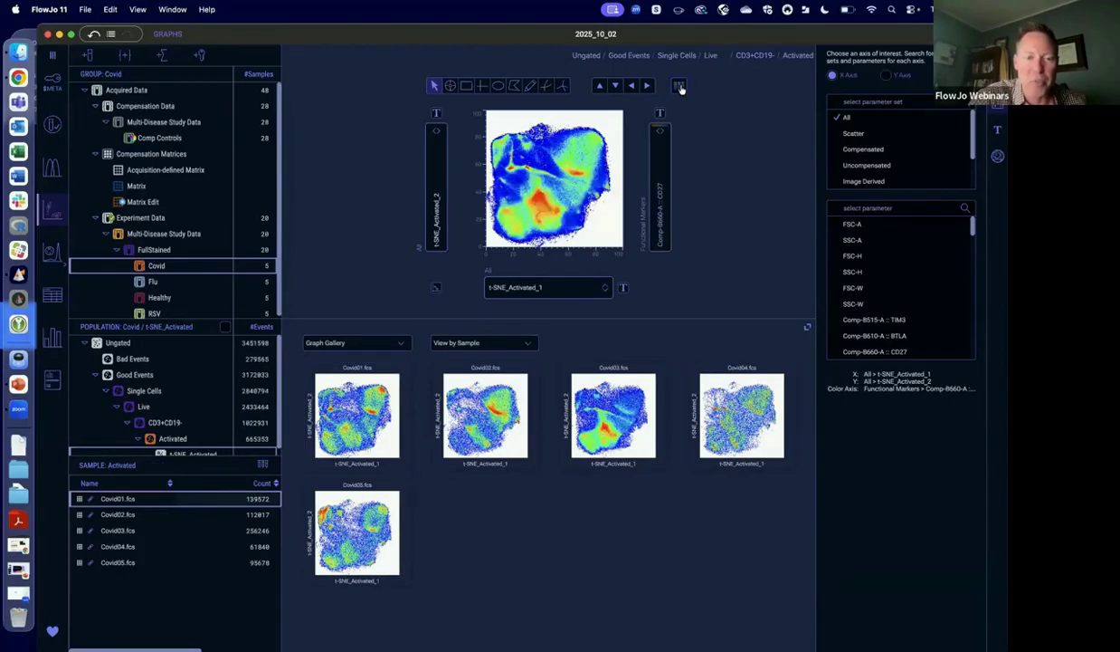
left_click(680, 88)
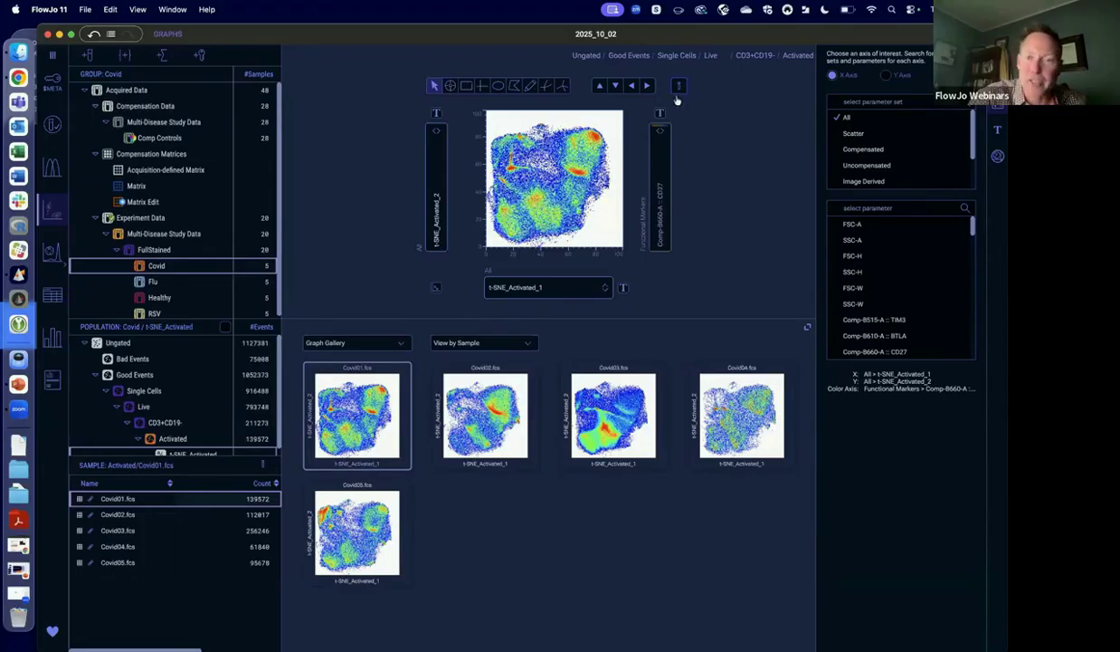
left_click(681, 89)
left_click(680, 88)
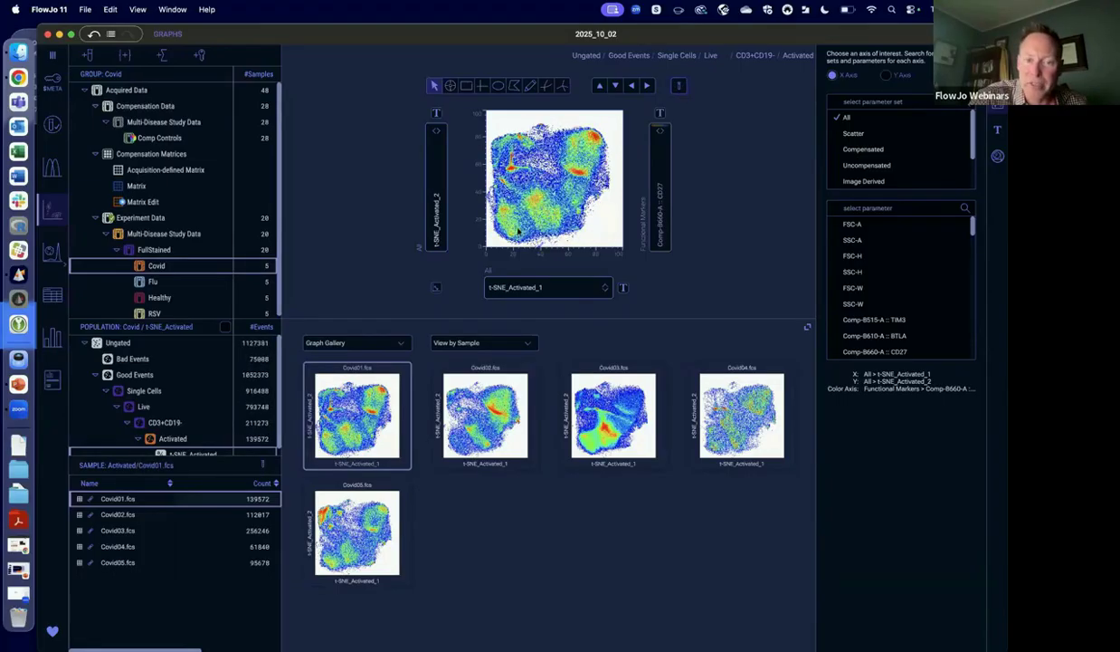
Go to the Tables workspace and add the FullStained group's samples as table rows.
left_click(52, 296)
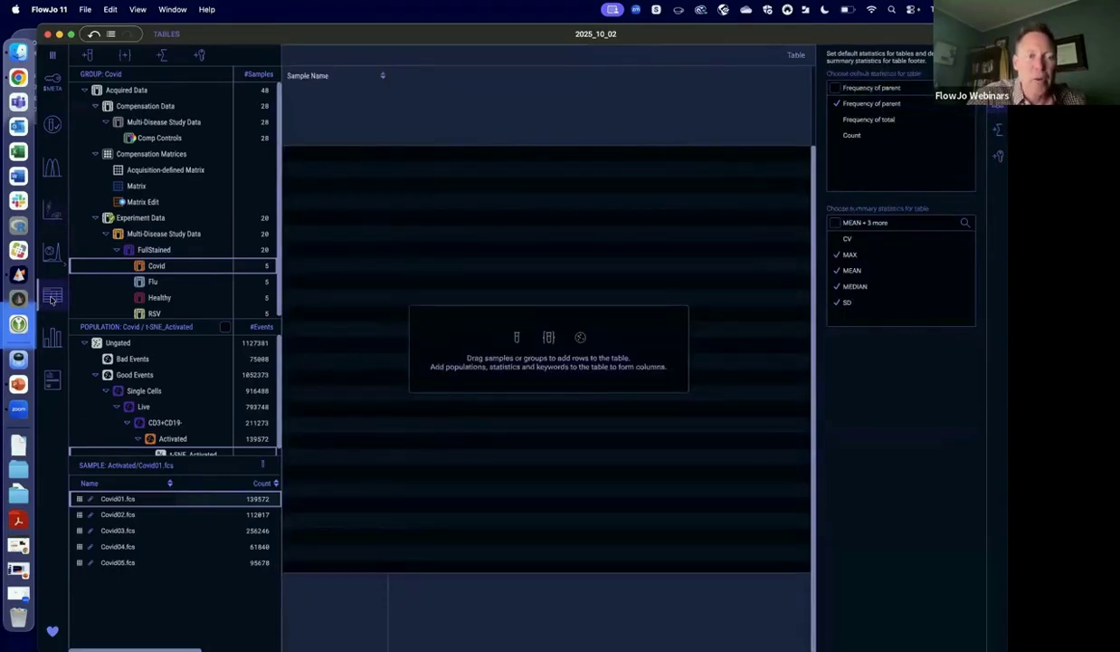
left_click_drag(148, 247, 307, 201)
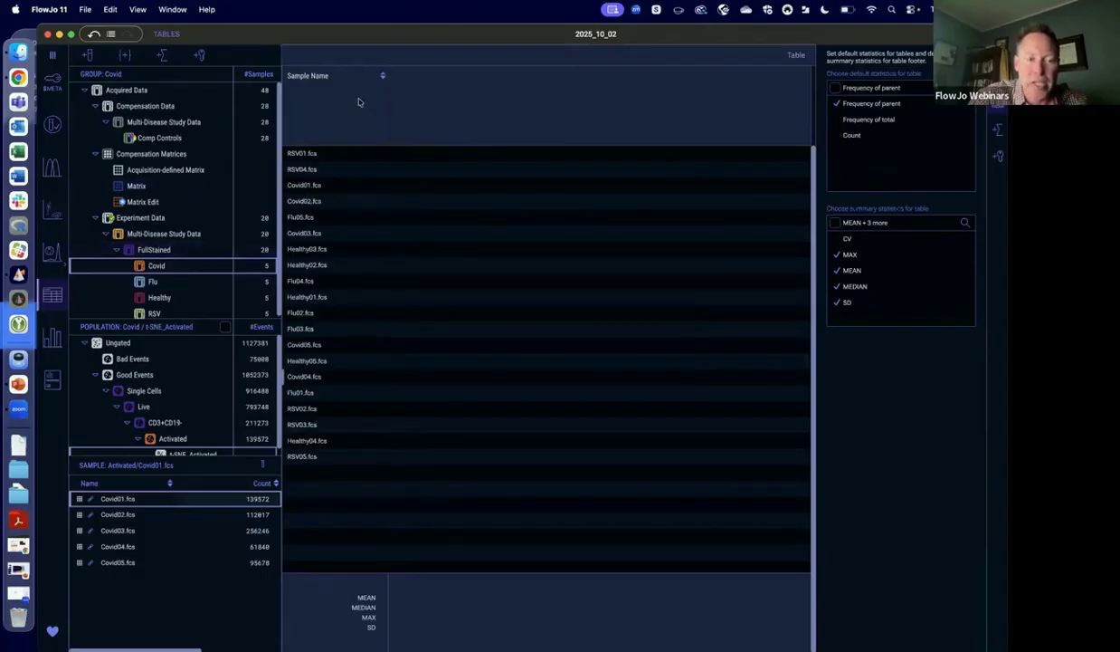
Add the Activated population's frequency of parent as a table column, and delete that column.
scroll(219, 353, "down", 1)
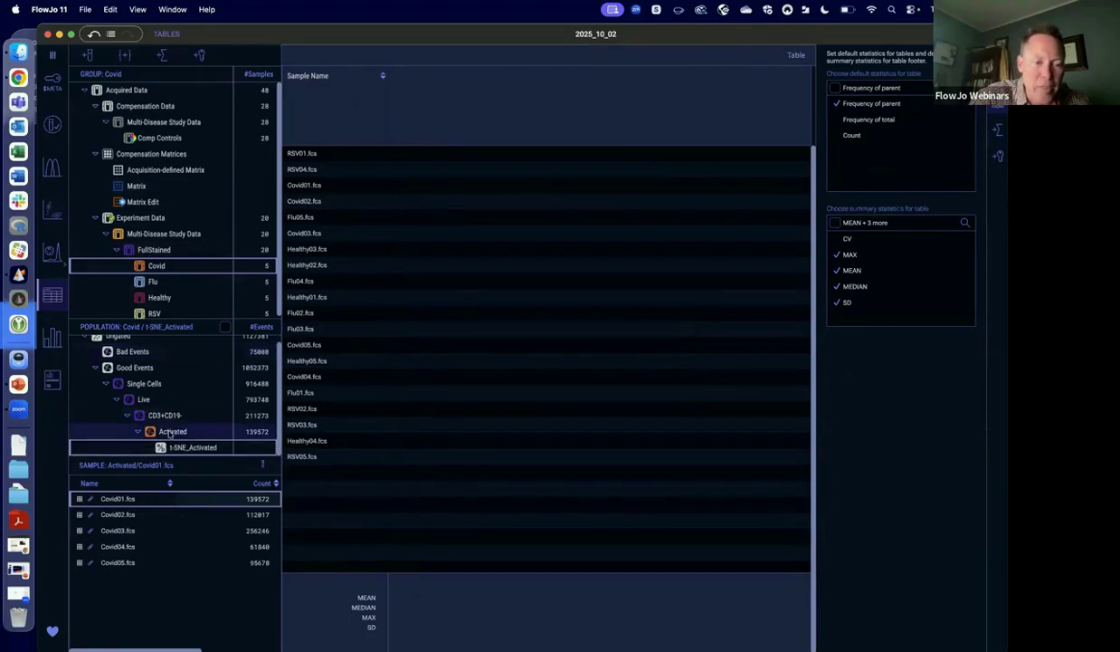
left_click_drag(434, 274, 441, 280)
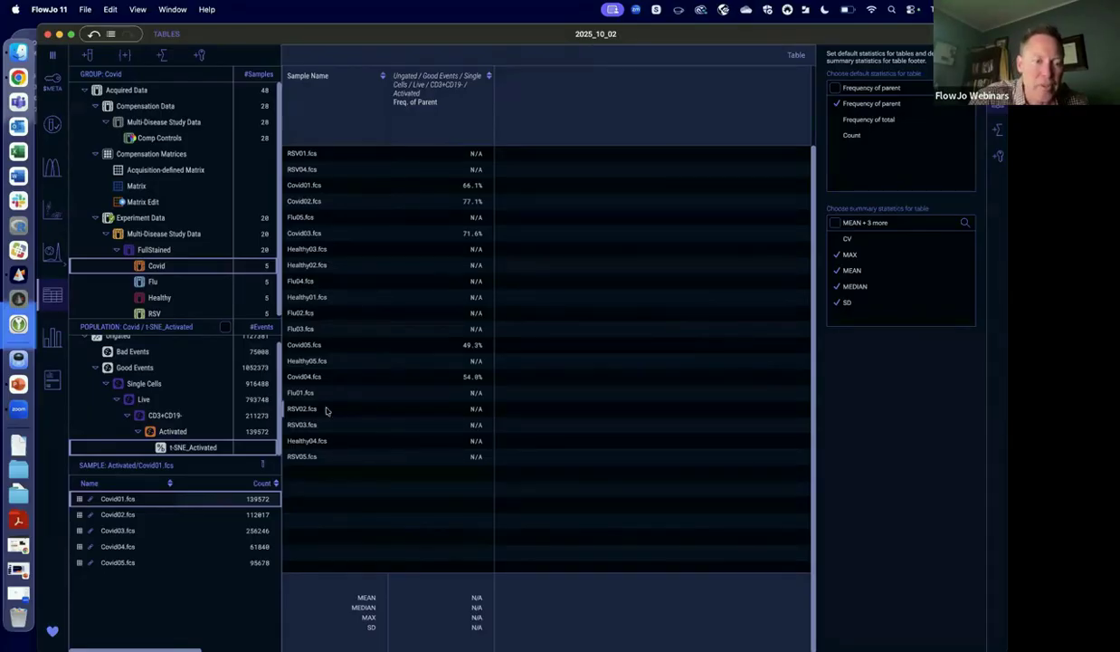
left_click(472, 134)
key("Delete")
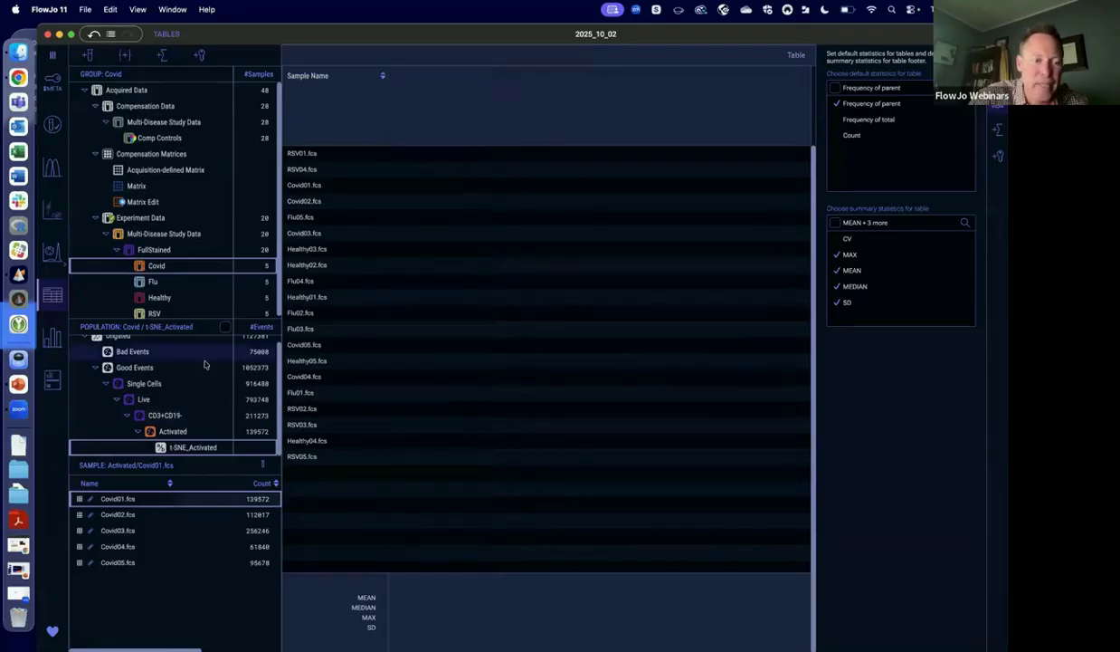
Copy the Covid group's Activated gate and paste it under the FullStained group's CD3+CD19- population.
right_click(172, 432)
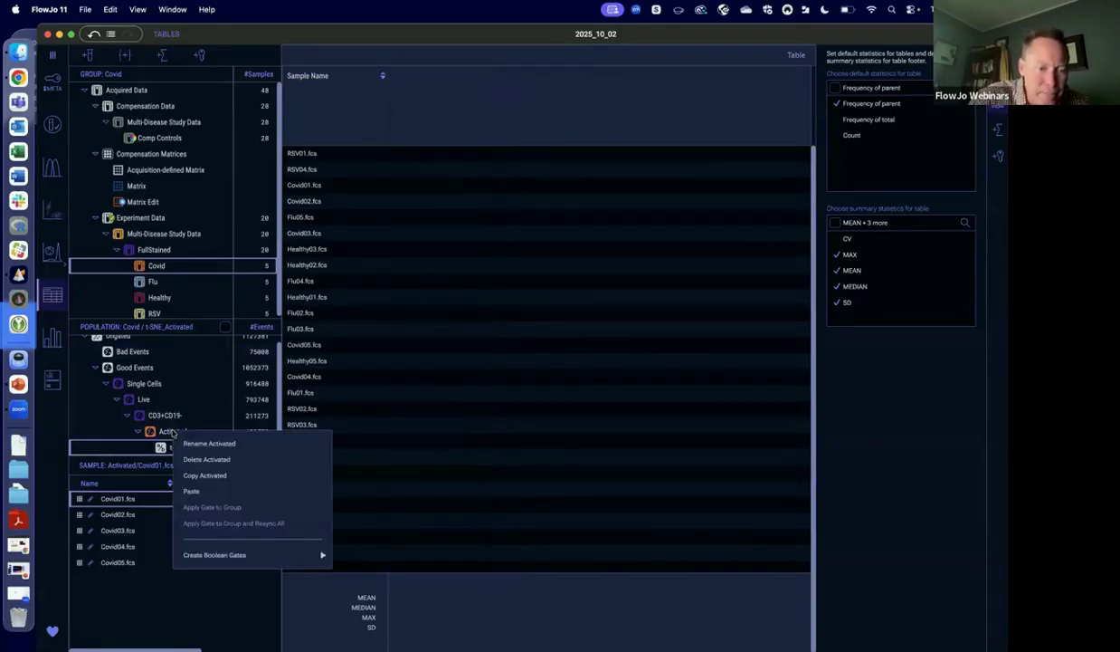
left_click(212, 475)
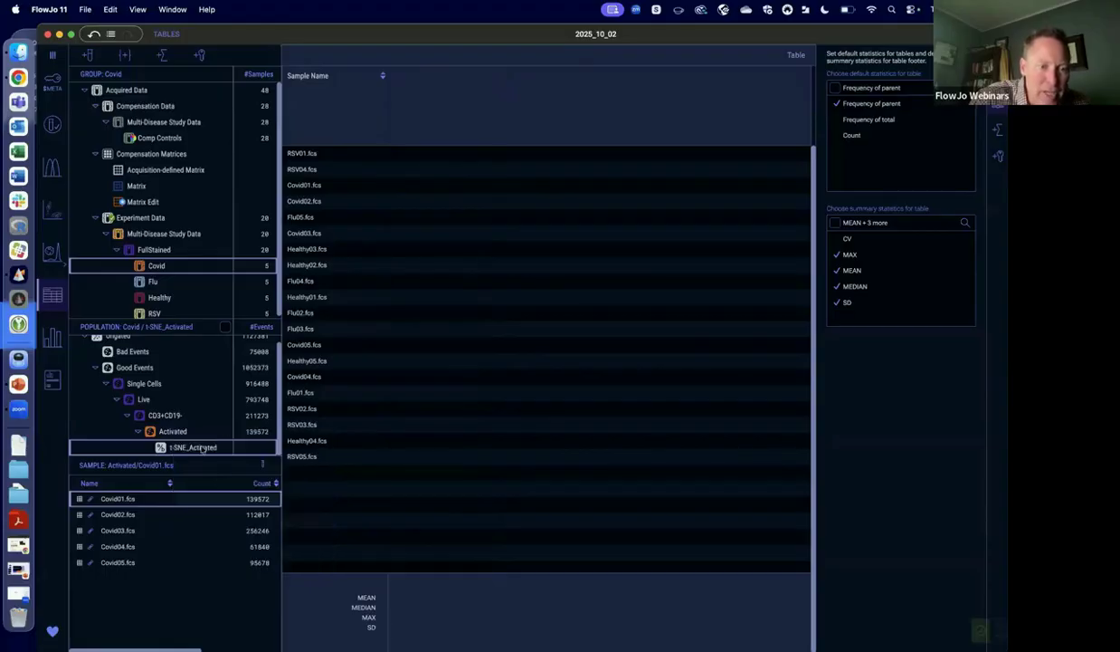
left_click(167, 250)
right_click(169, 419)
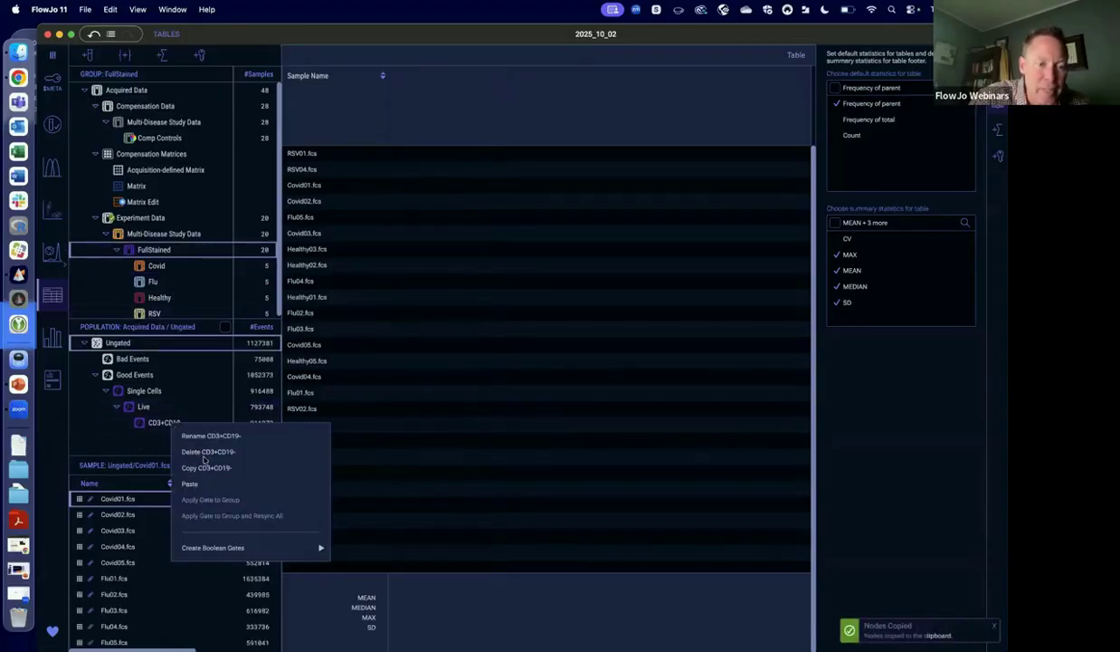
left_click(205, 484)
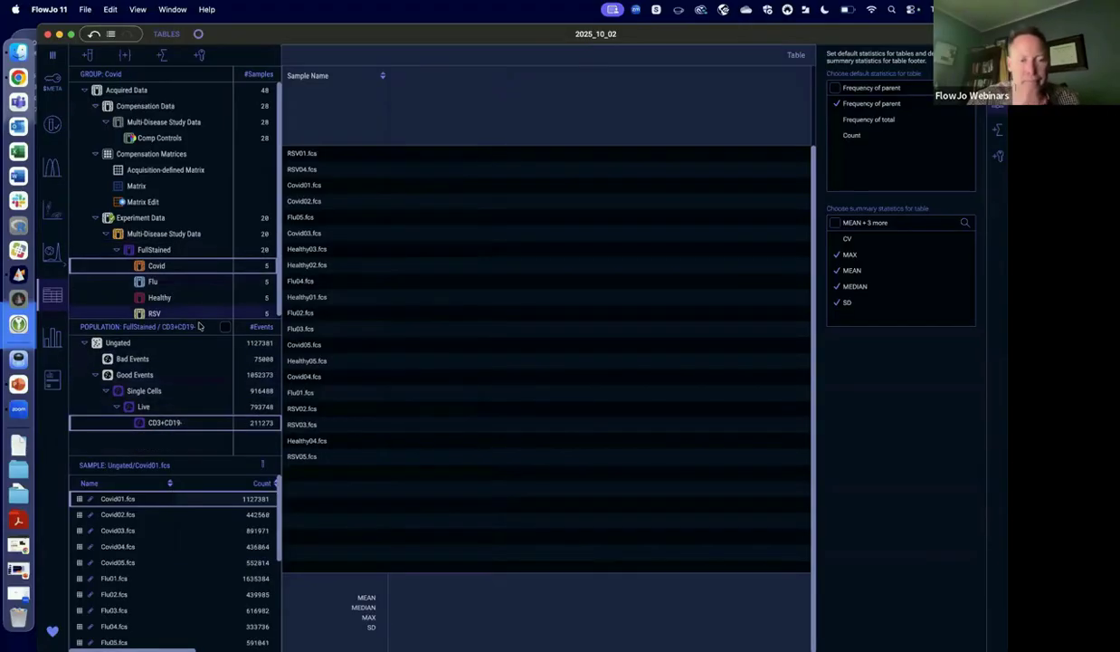
Select the Covid group and try to add the CD3+CD19- population to the table as a column.
left_click(161, 279)
left_click(163, 267)
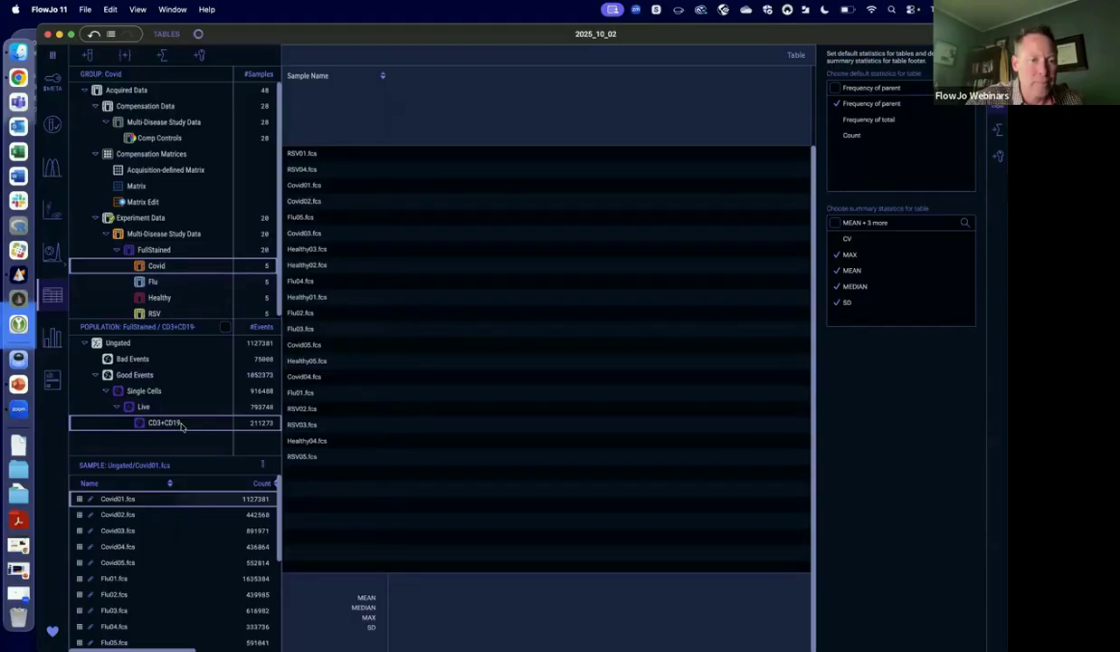
left_click(518, 458)
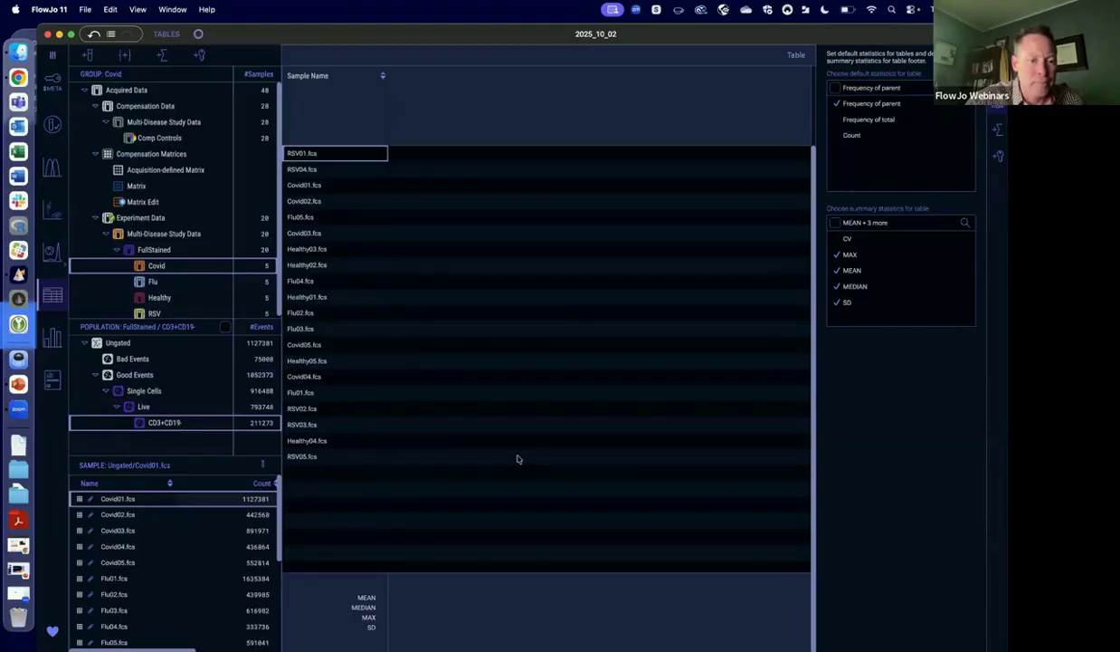
left_click_drag(168, 422, 520, 251)
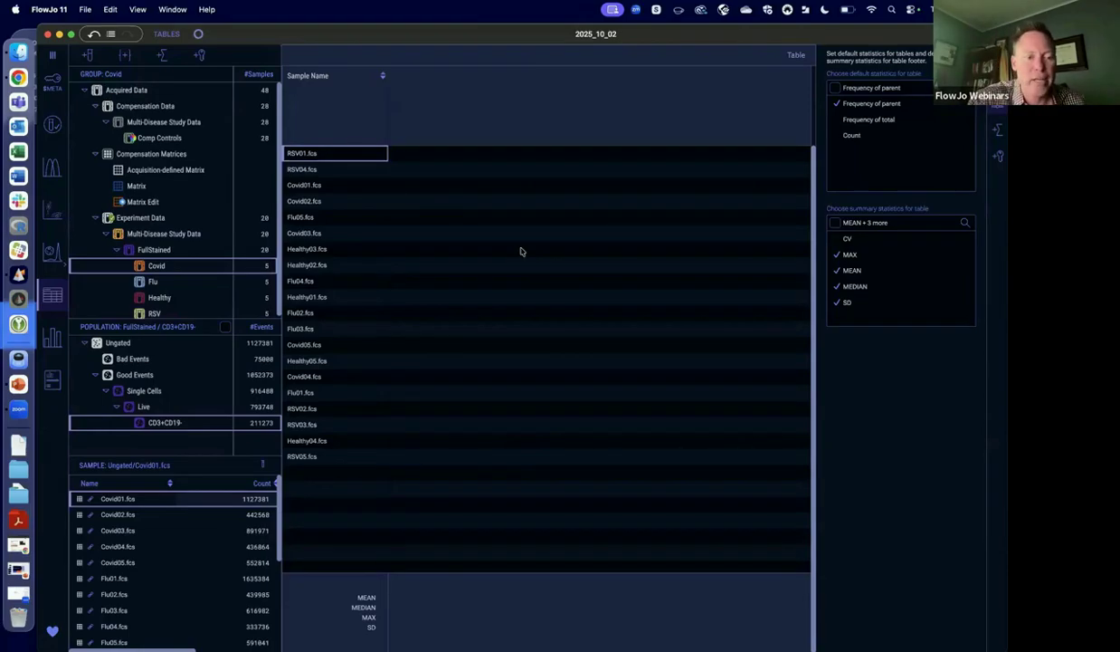
Bring up the Force Quit Applications window and save the workbench as 2025_10_02.flowjo on the Desktop.
left_click_drag(362, 35, 362, 31)
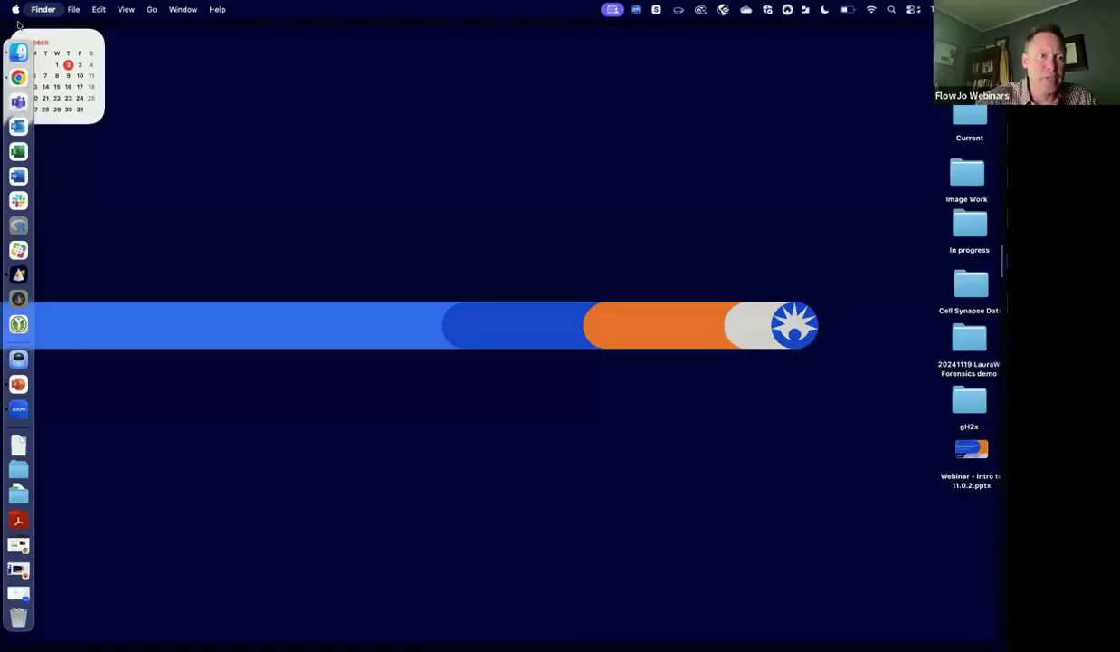
left_click(16, 10)
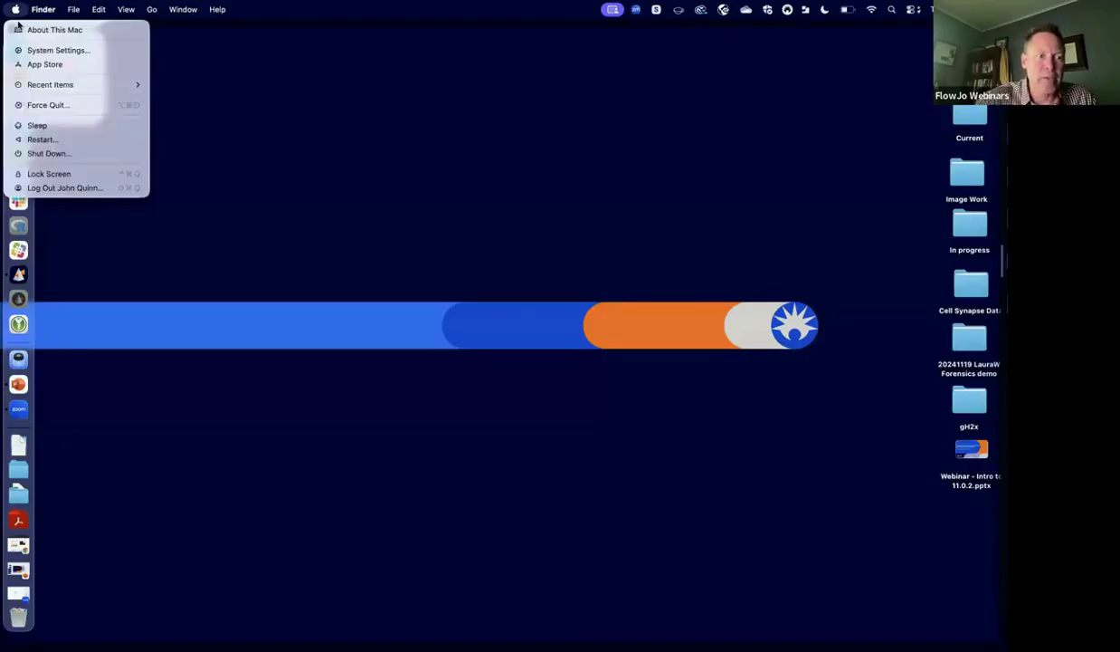
left_click(65, 259)
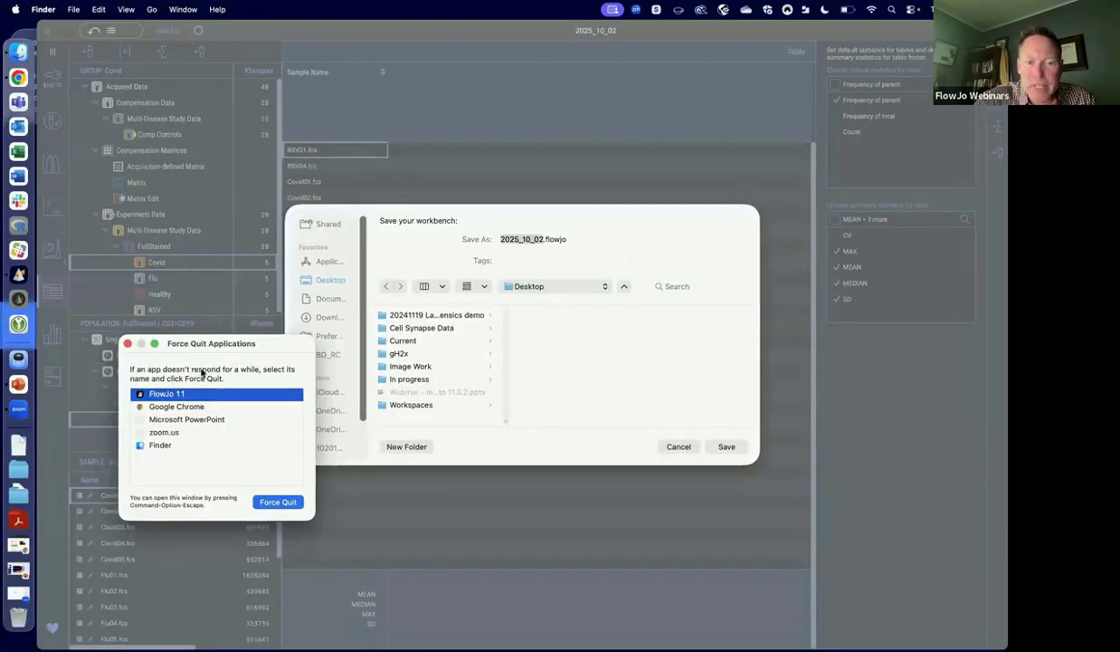
left_click(726, 446)
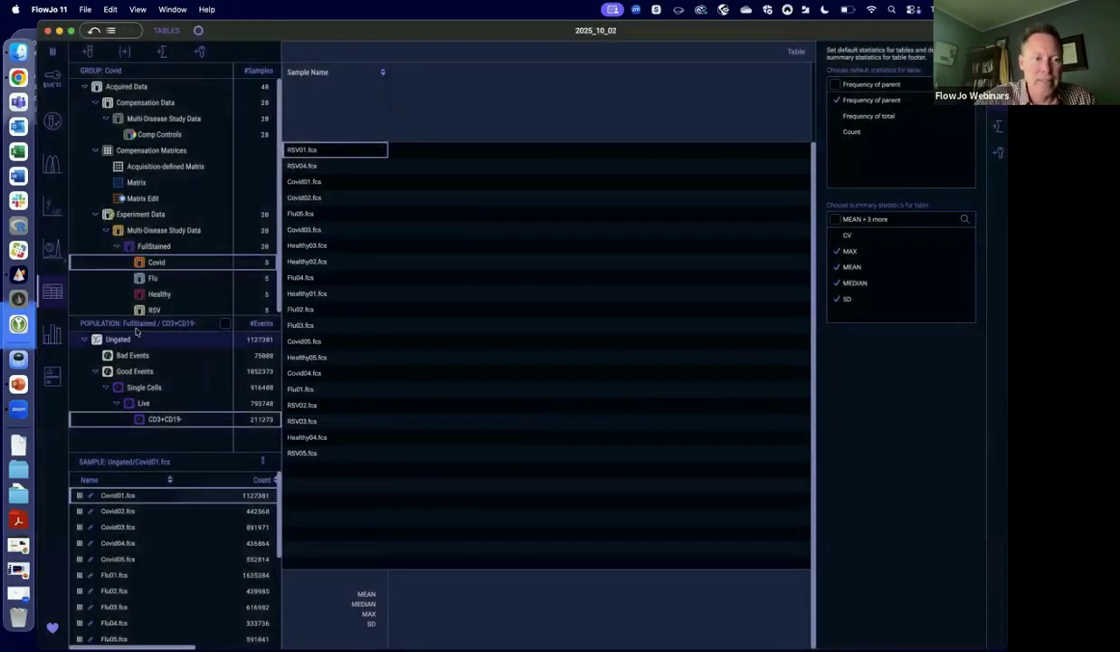
Retry adding the CD3+CD19- population as a column of the sample table.
left_click_drag(155, 424, 432, 311)
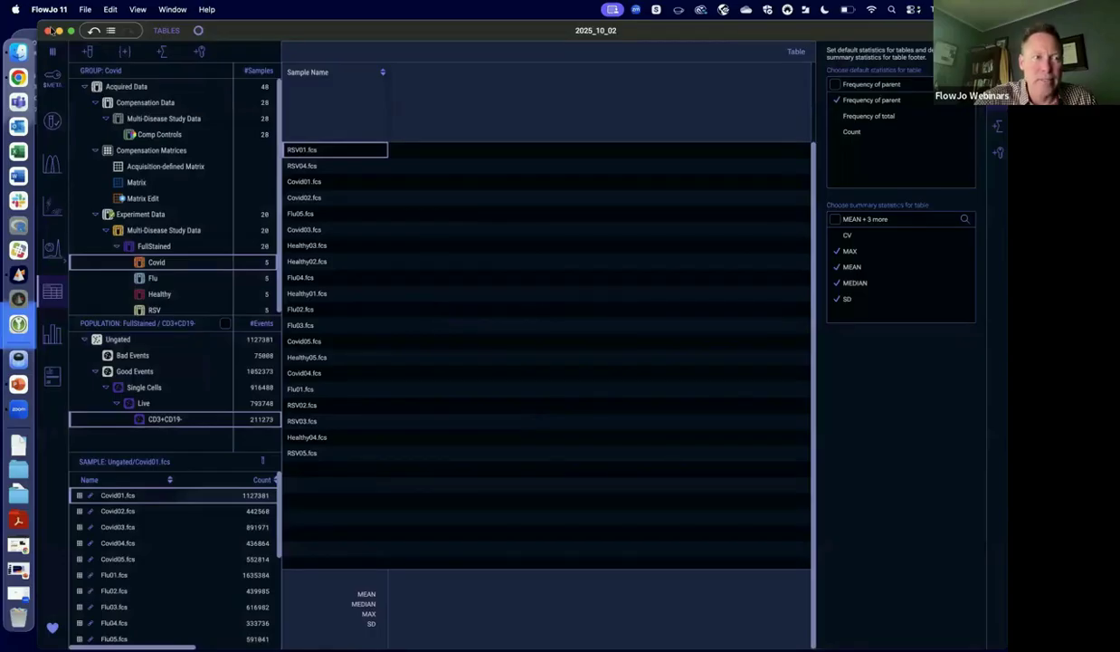
Force quit the unresponsive FlowJo 11 application.
left_click(44, 10)
key("Left")
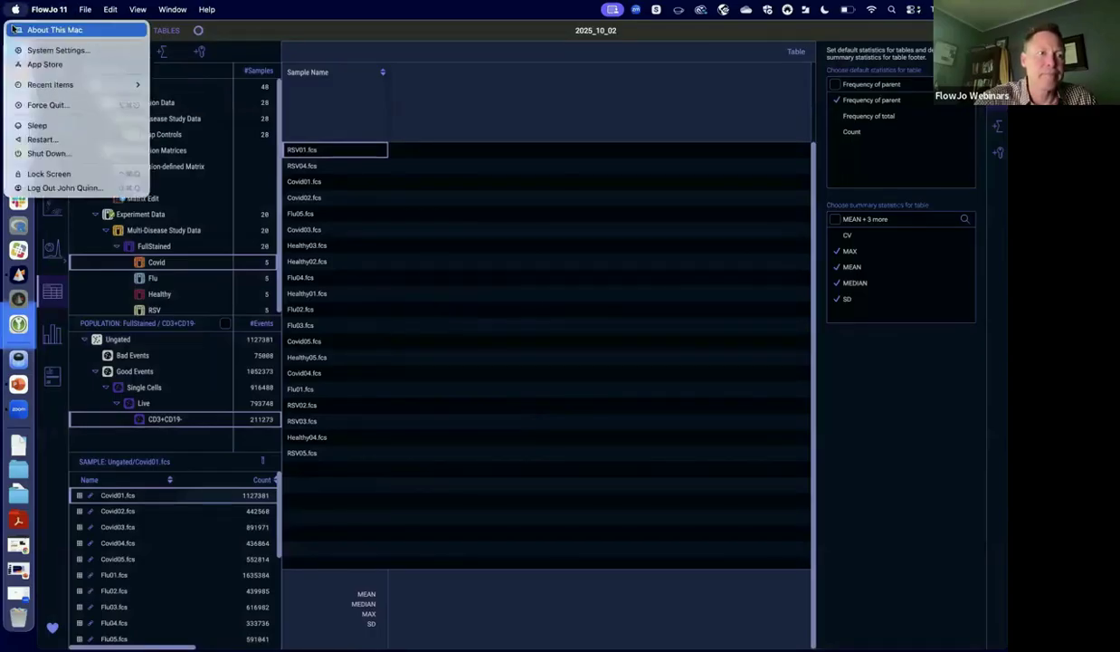
mouse_move(44, 11)
left_click(55, 122)
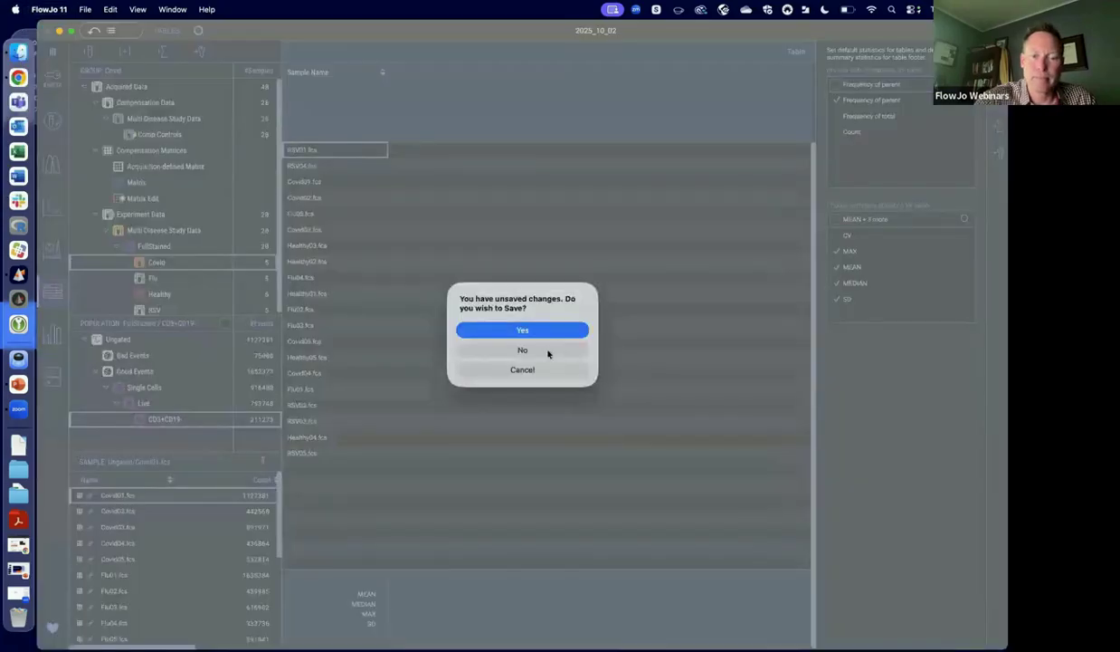
left_click(548, 352)
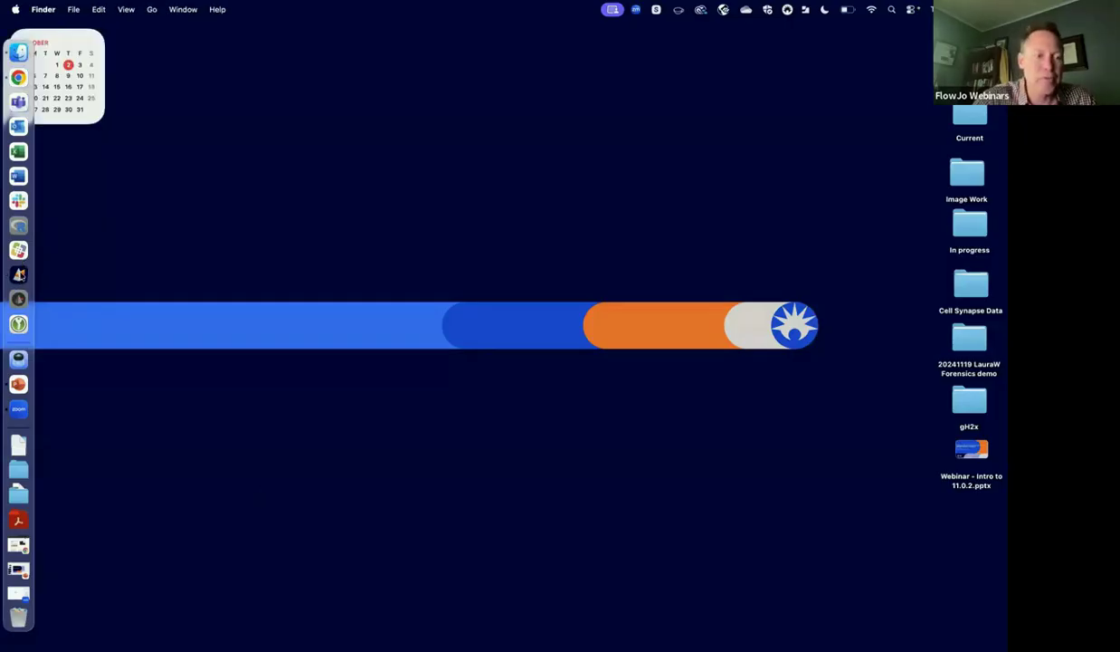
Relaunch FlowJo 11, sign in to the BD Access Portal and open the recent workbench v11webinar.flowjo.
left_click(19, 274)
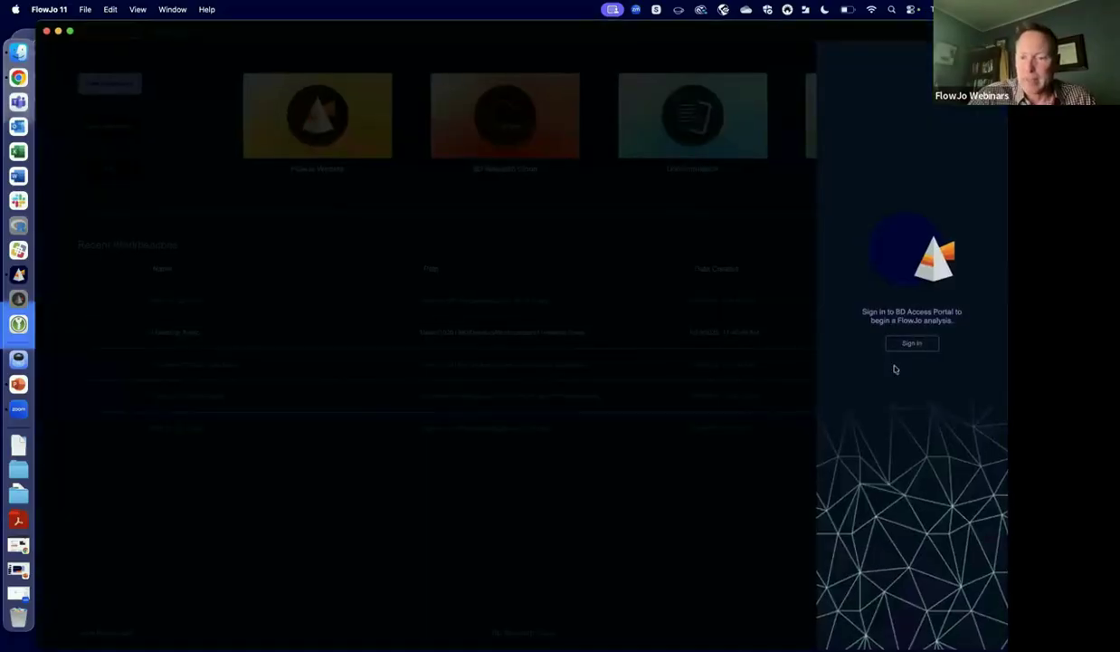
left_click(914, 343)
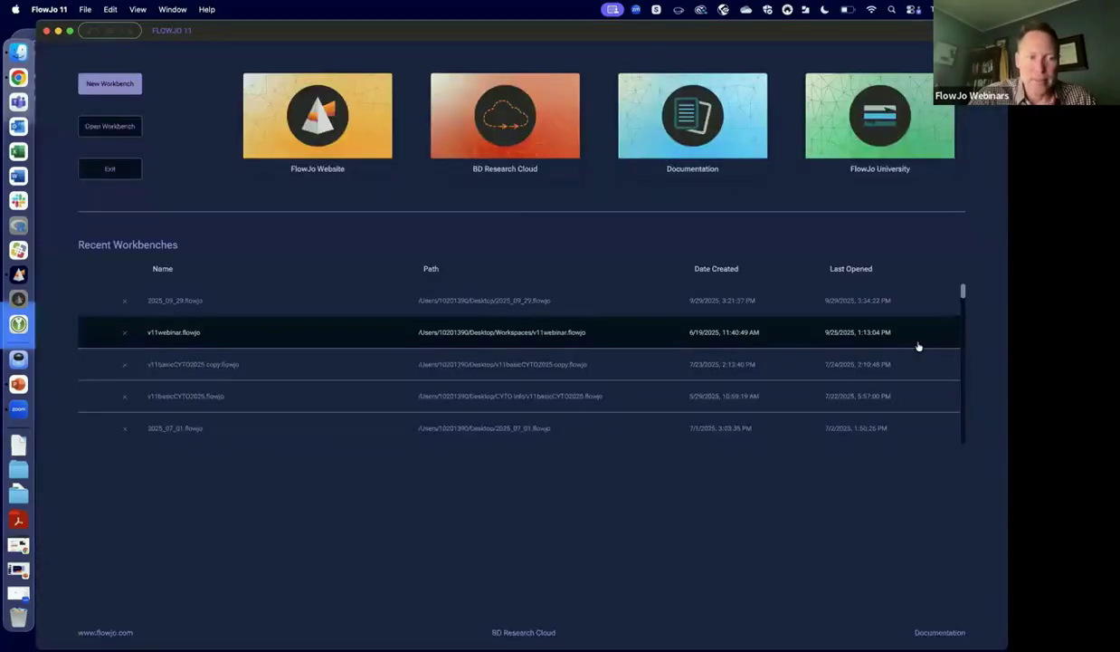
left_click(170, 304)
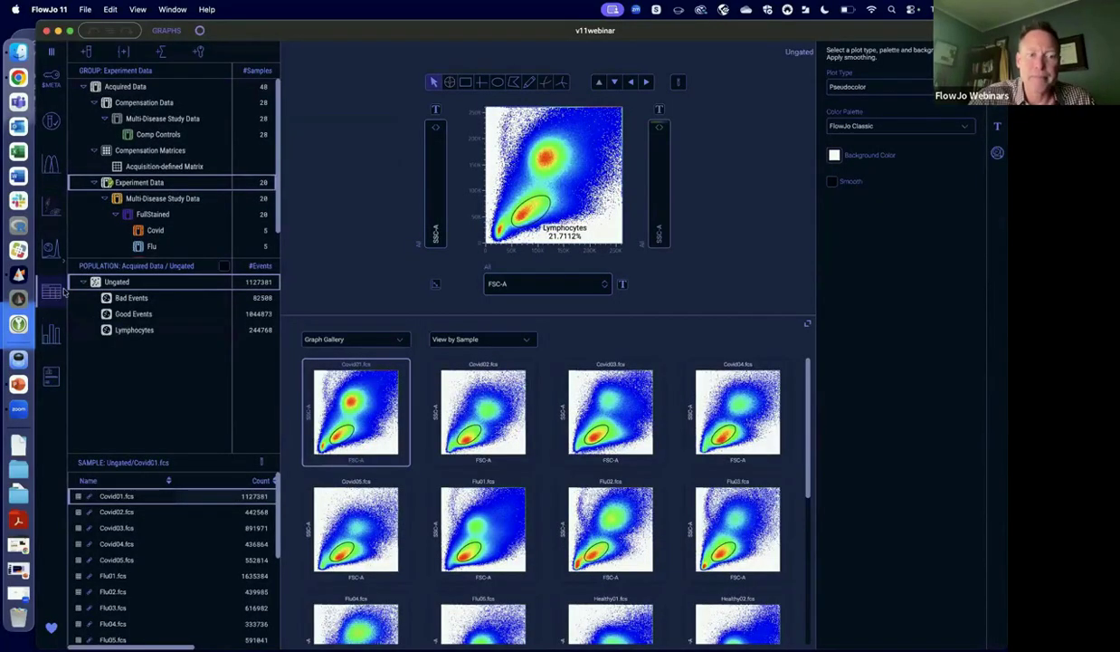
Bring up the workbench's sample table and look over the keywords available as table columns.
left_click(59, 290)
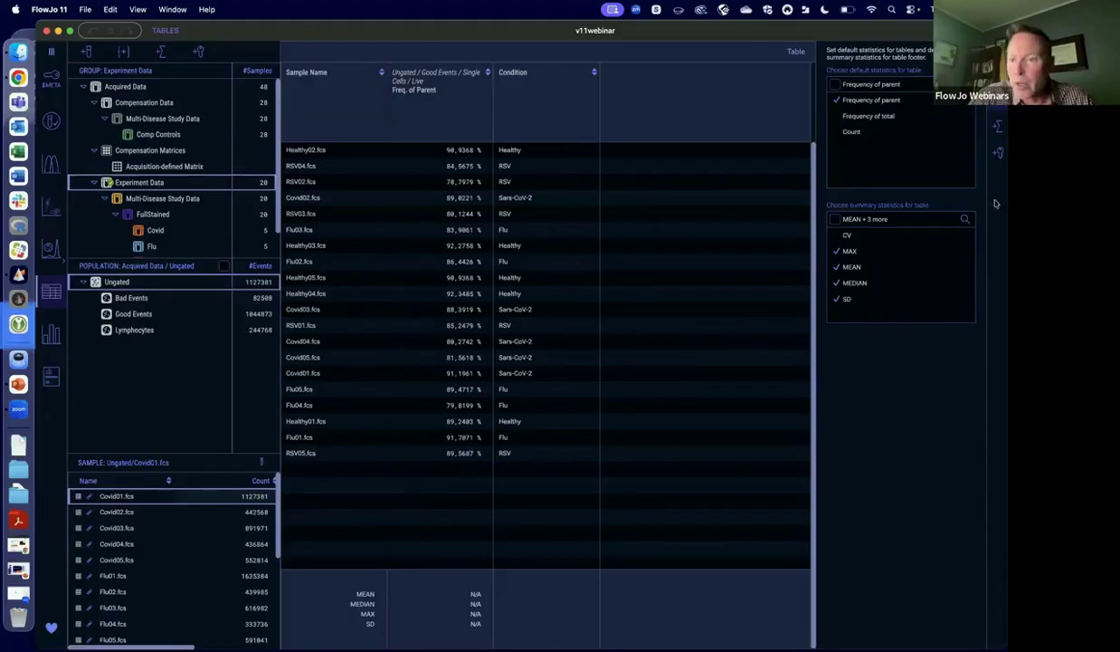
left_click(997, 153)
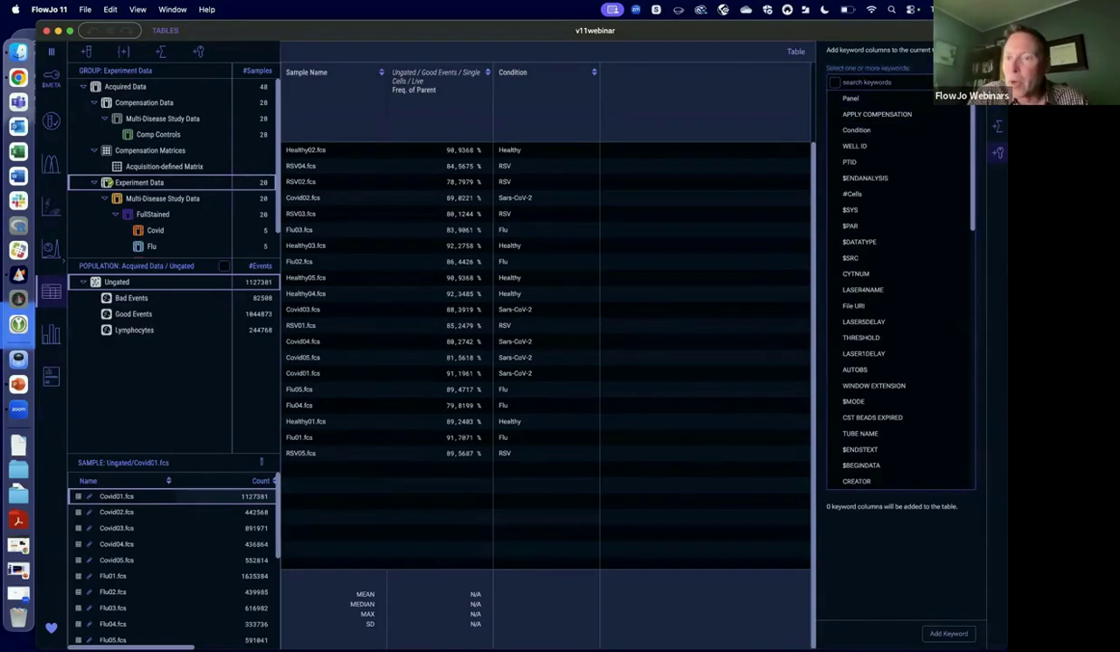
left_click(997, 126)
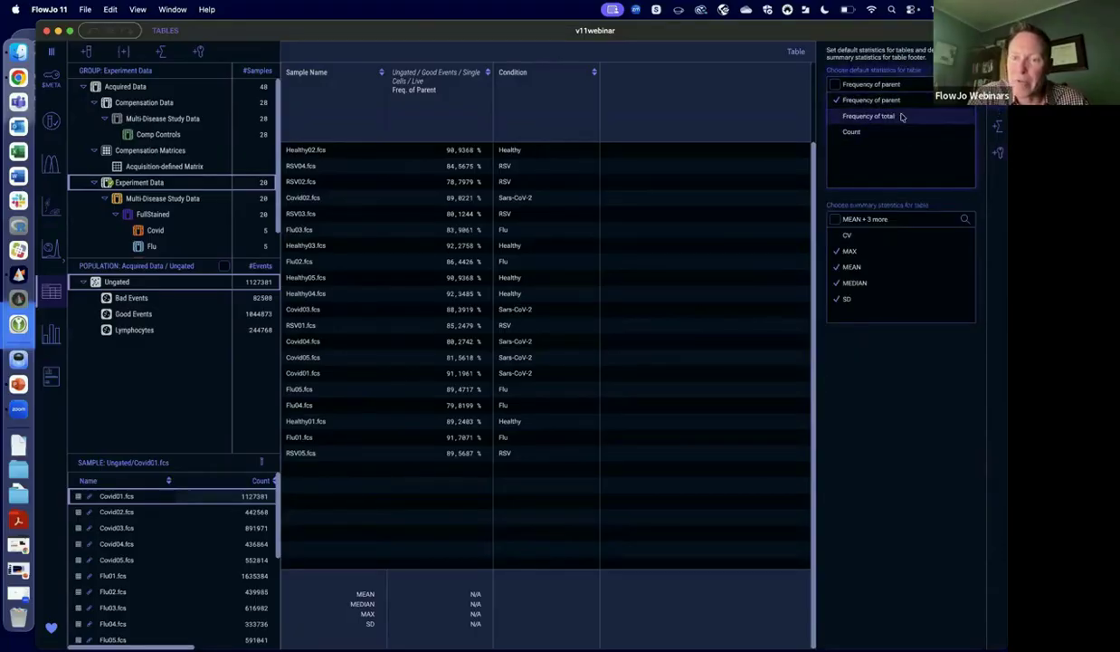
Try Frequency of total and Count as default table statistics, restore Frequency of parent alone, and sort the table by sample name descending.
left_click(837, 117)
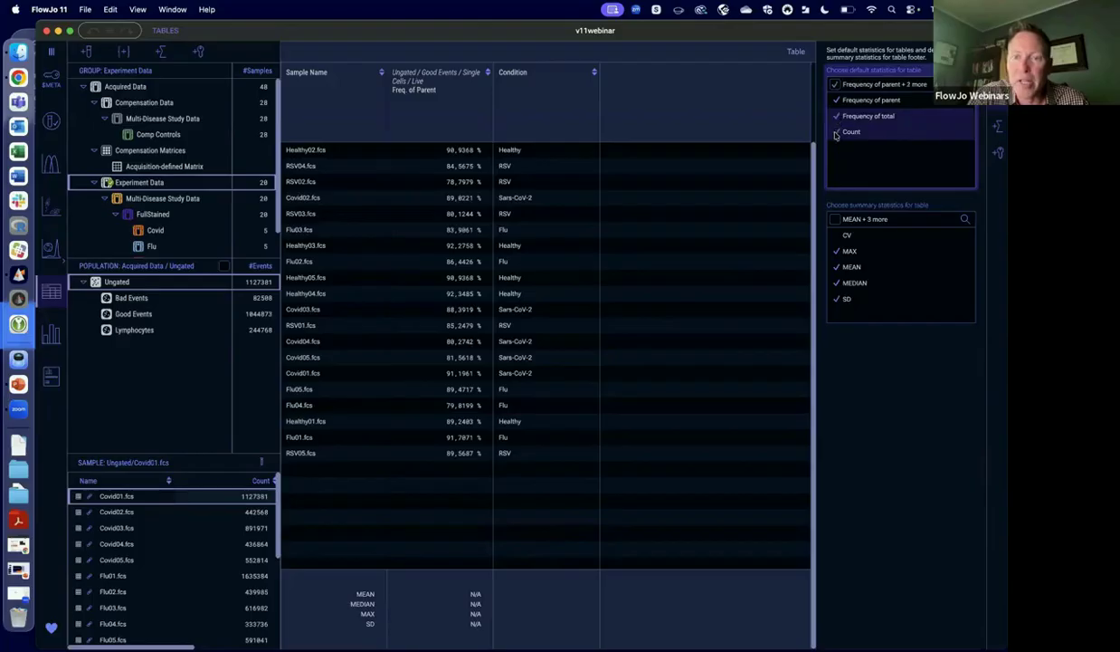
left_click(838, 119)
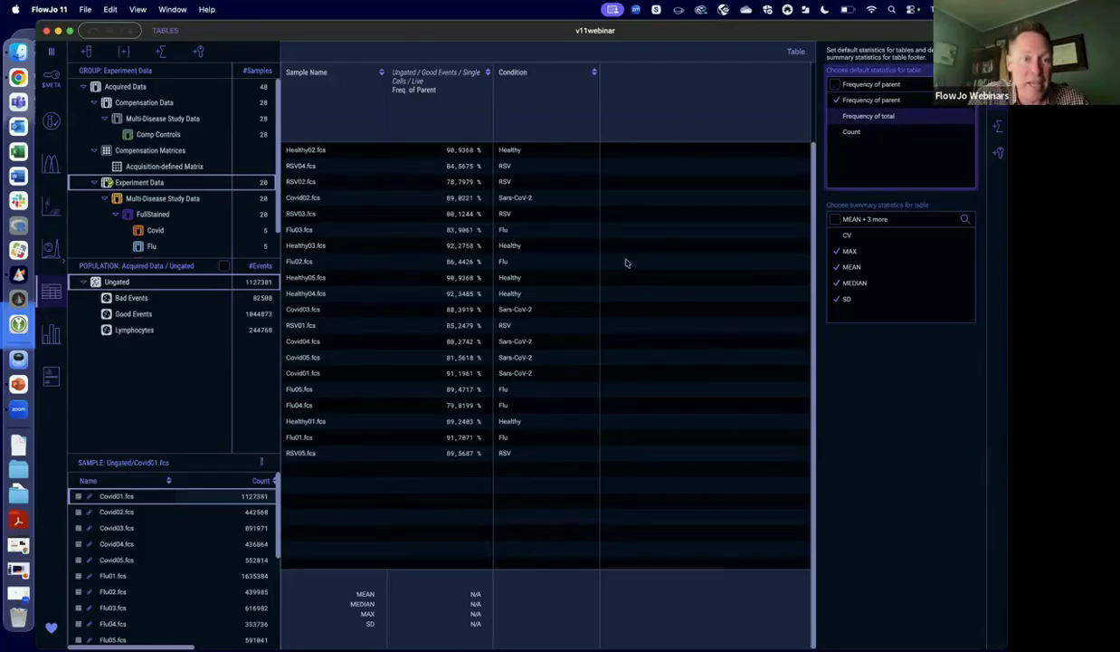
left_click(382, 73)
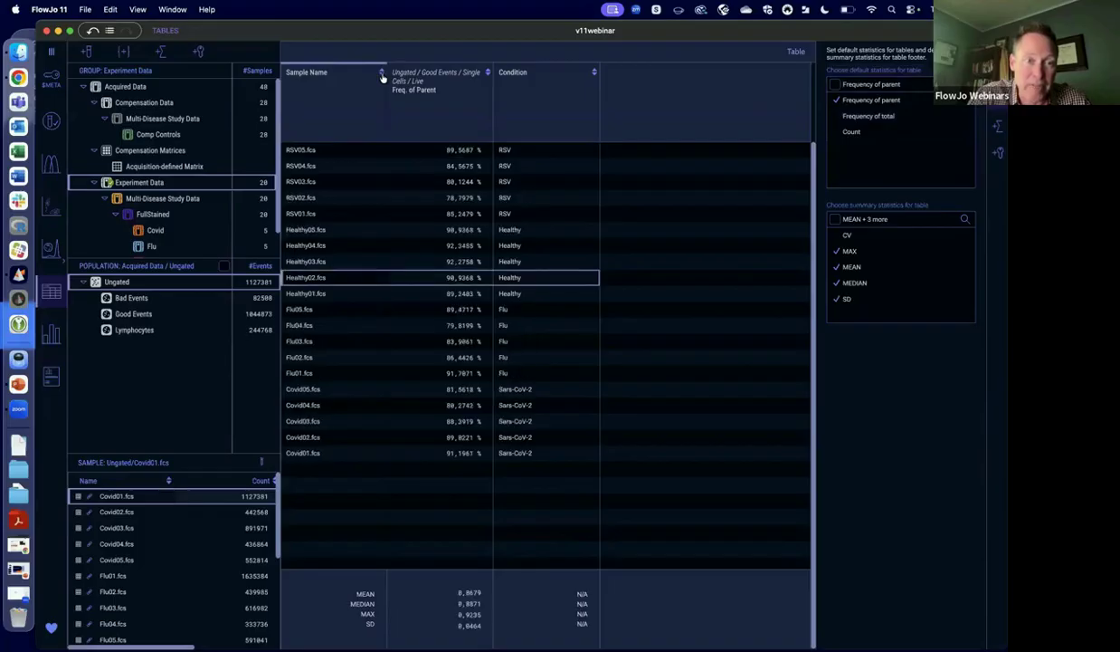
Bring up the chart built from the table and examine its Condition values and Freq. of Parent of Live statistic factor.
left_click(51, 337)
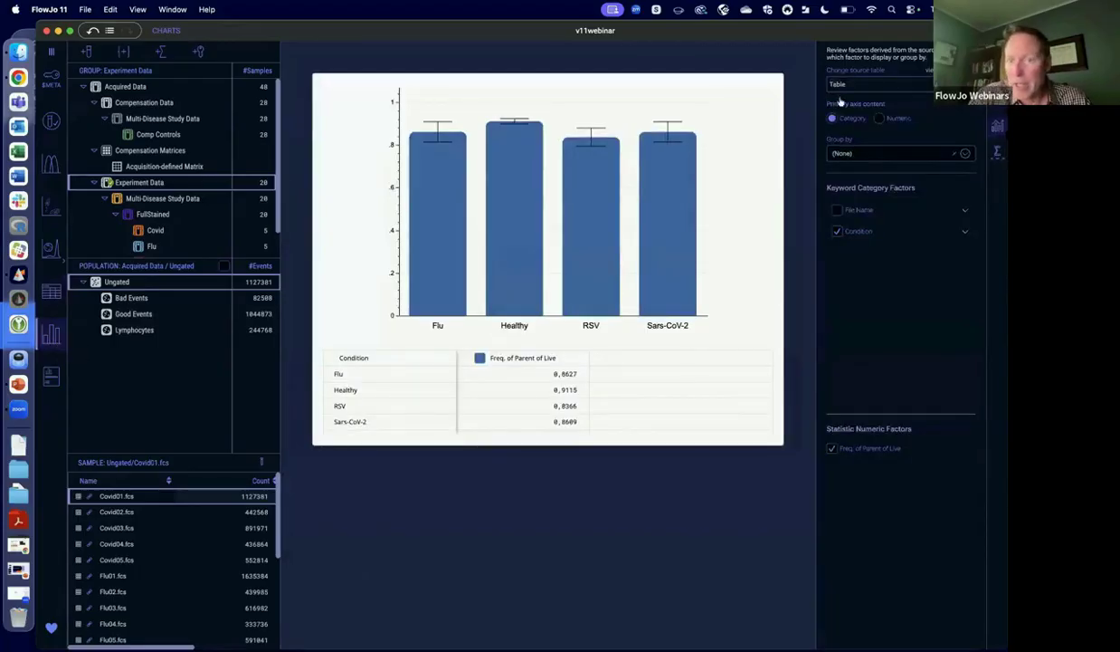
left_click(965, 231)
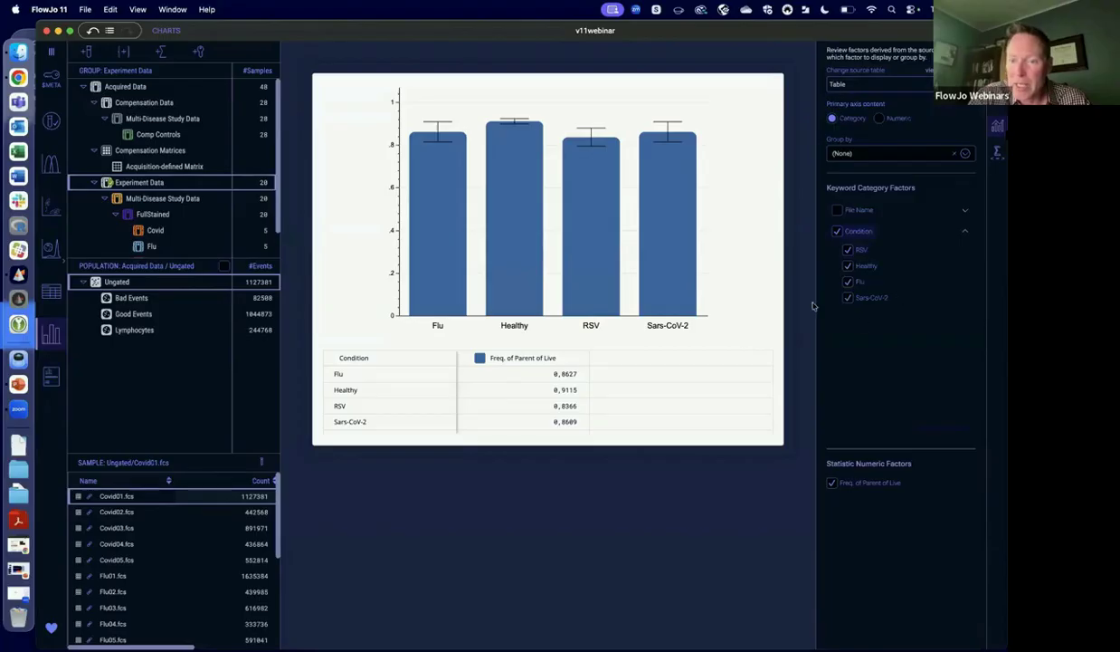
left_click(830, 484)
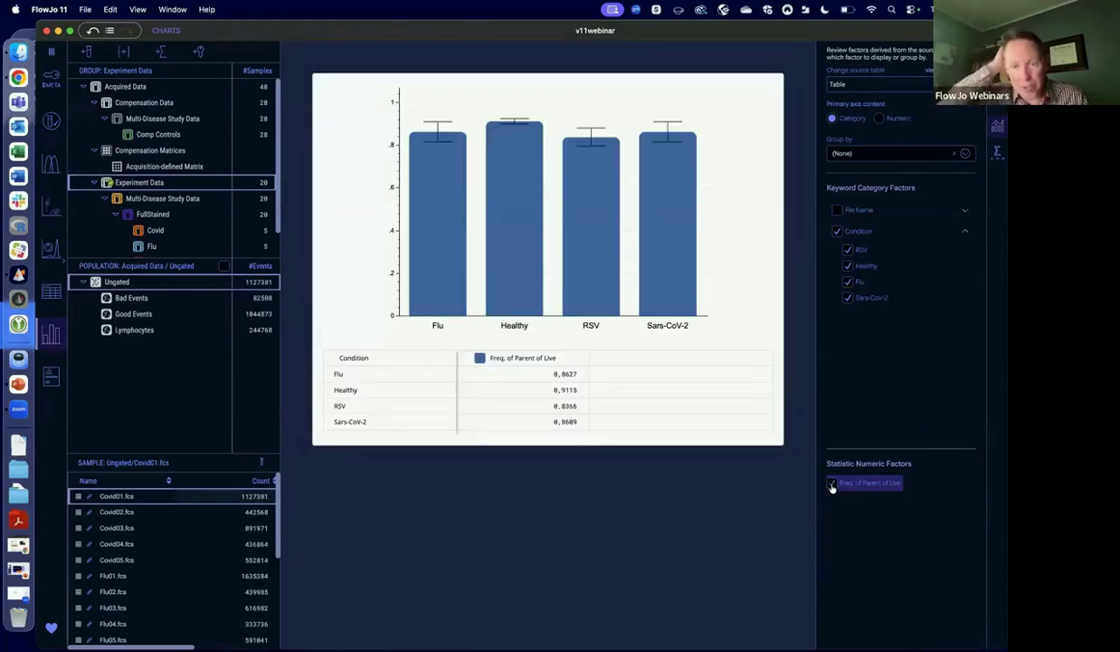
Exclude the RSV and Healthy conditions from the chart, include them again, and set the primary axis content to Numeric.
left_click(849, 250)
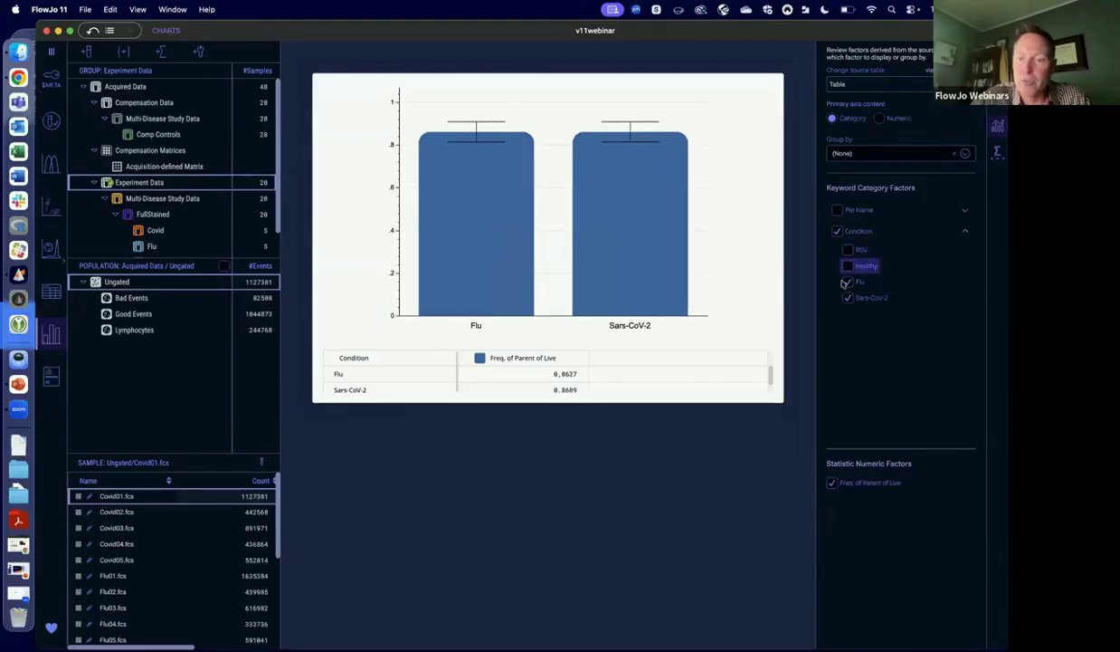
left_click(848, 265)
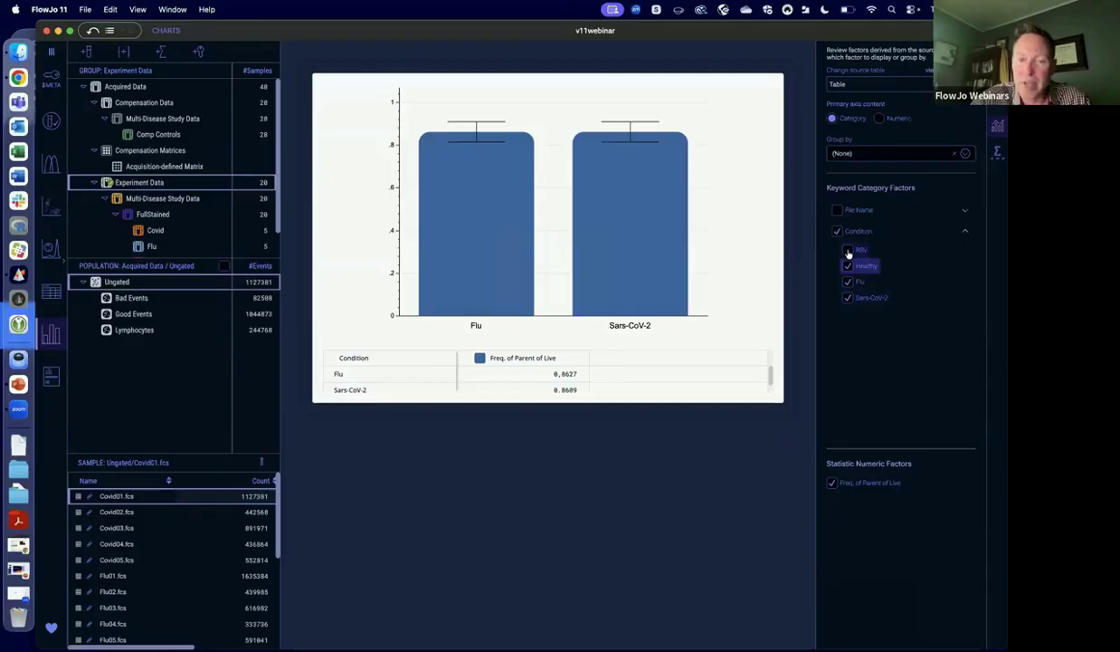
left_click(848, 251)
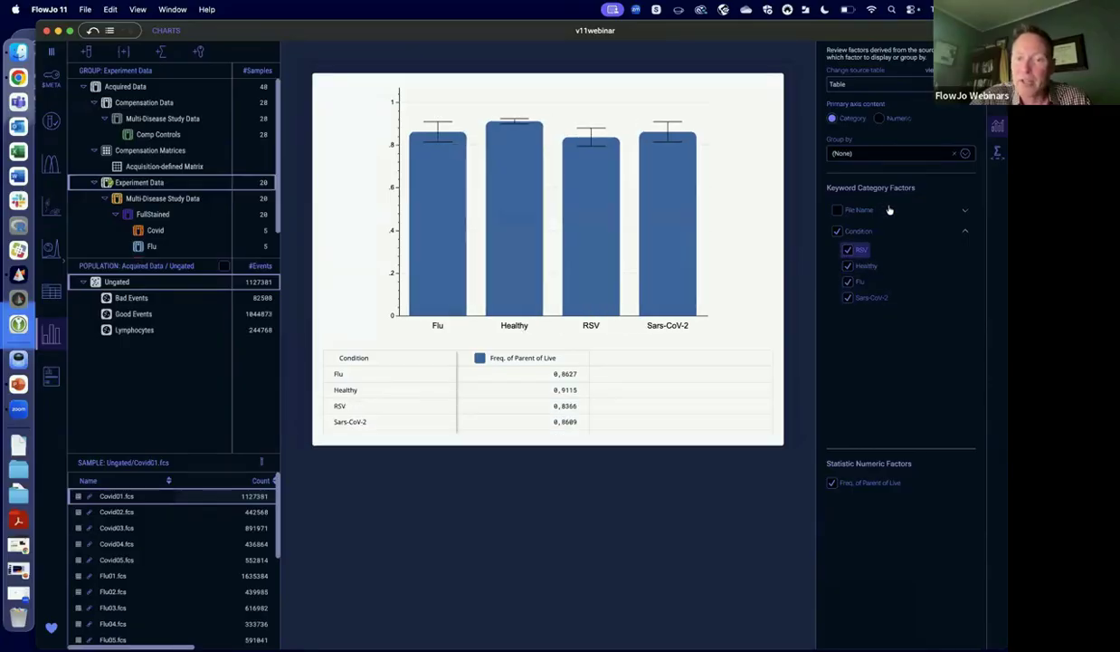
left_click(880, 118)
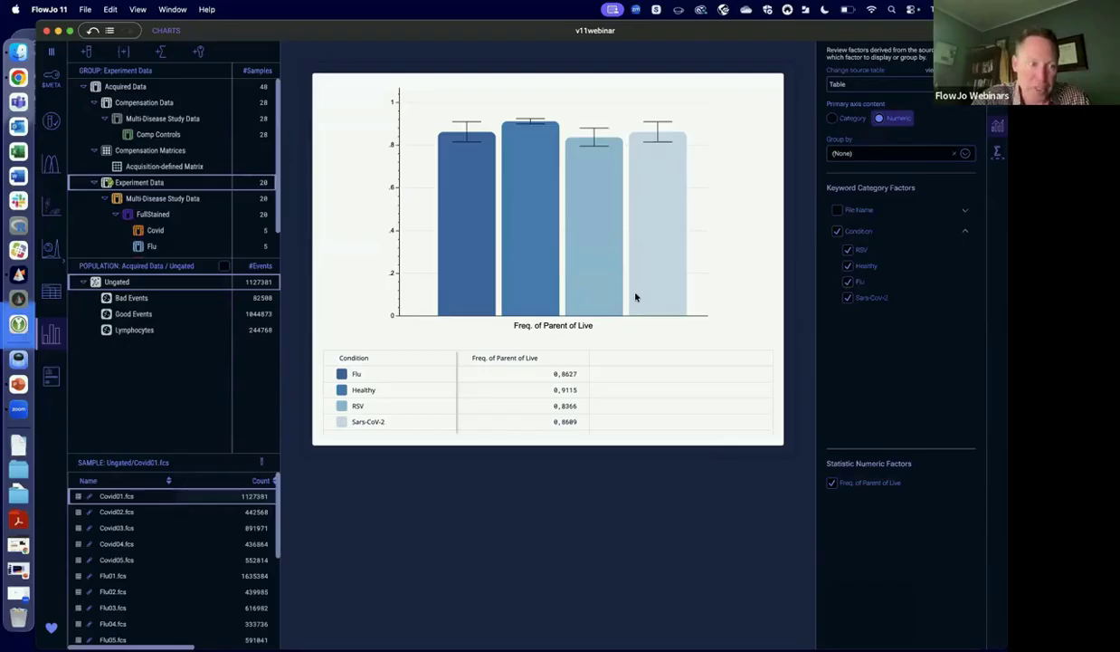
Add a new blank report and select the FullStained group to show its population tree.
left_click(52, 377)
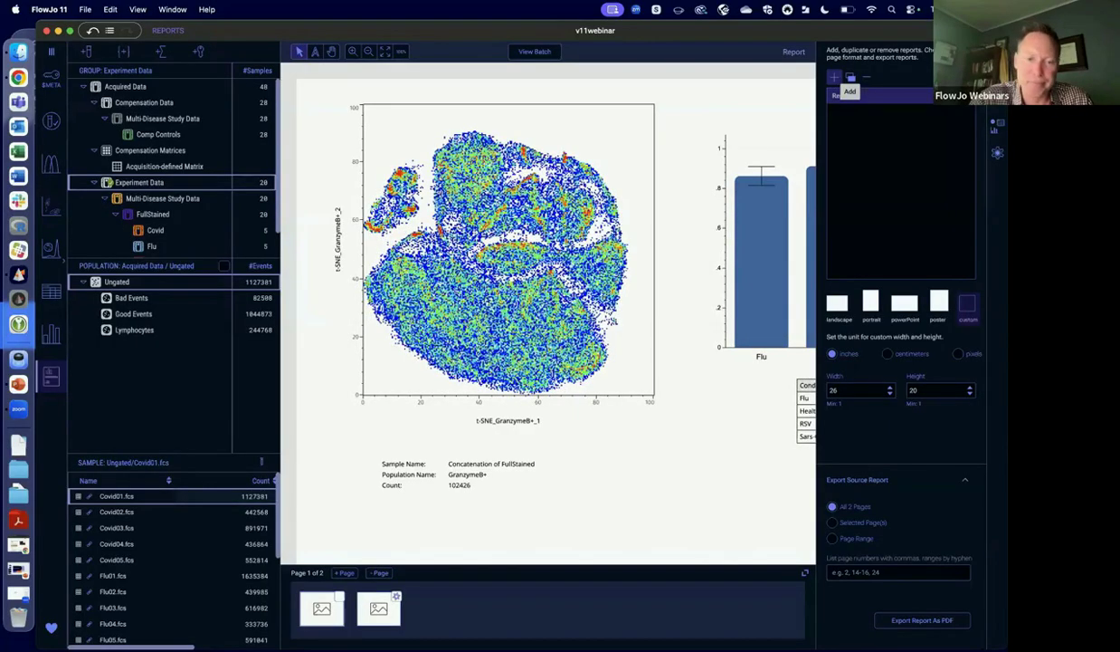
left_click(836, 78)
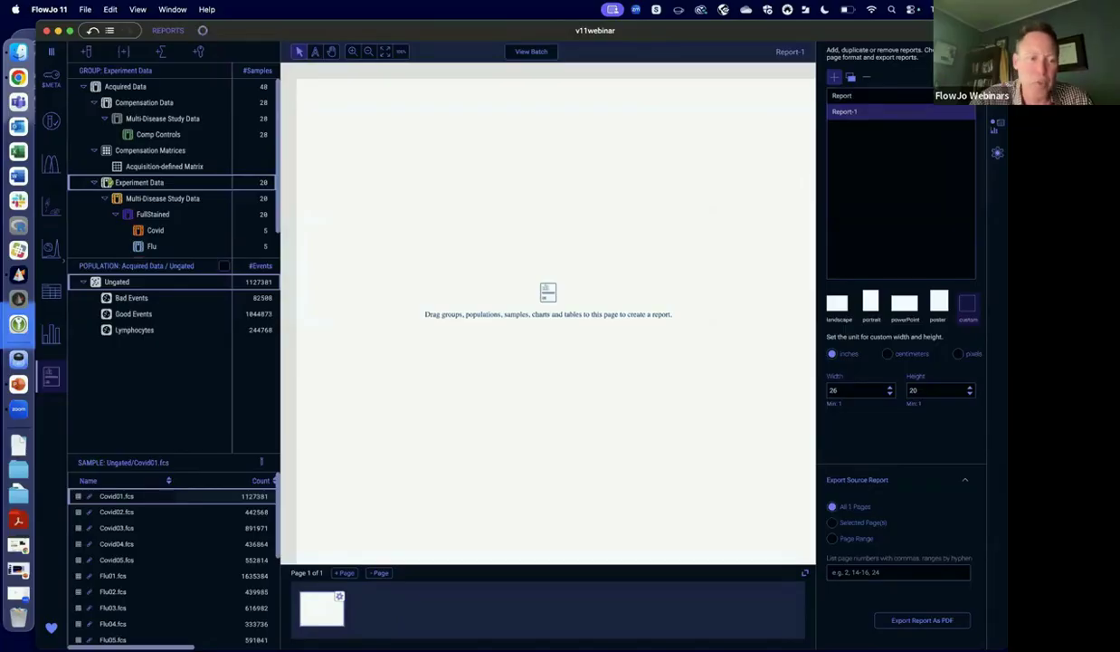
left_click(172, 215)
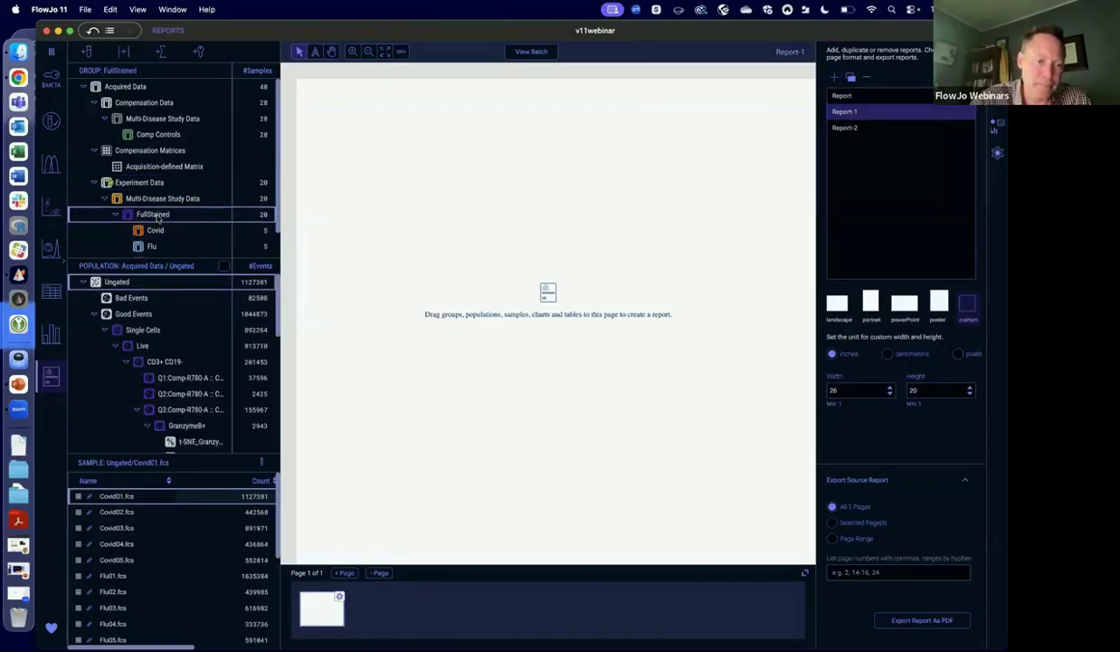
Place the CD3+ CD19- population plot on the report page and overlay the Q1 CD4- CD8+ population on it.
left_click_drag(156, 358, 392, 183)
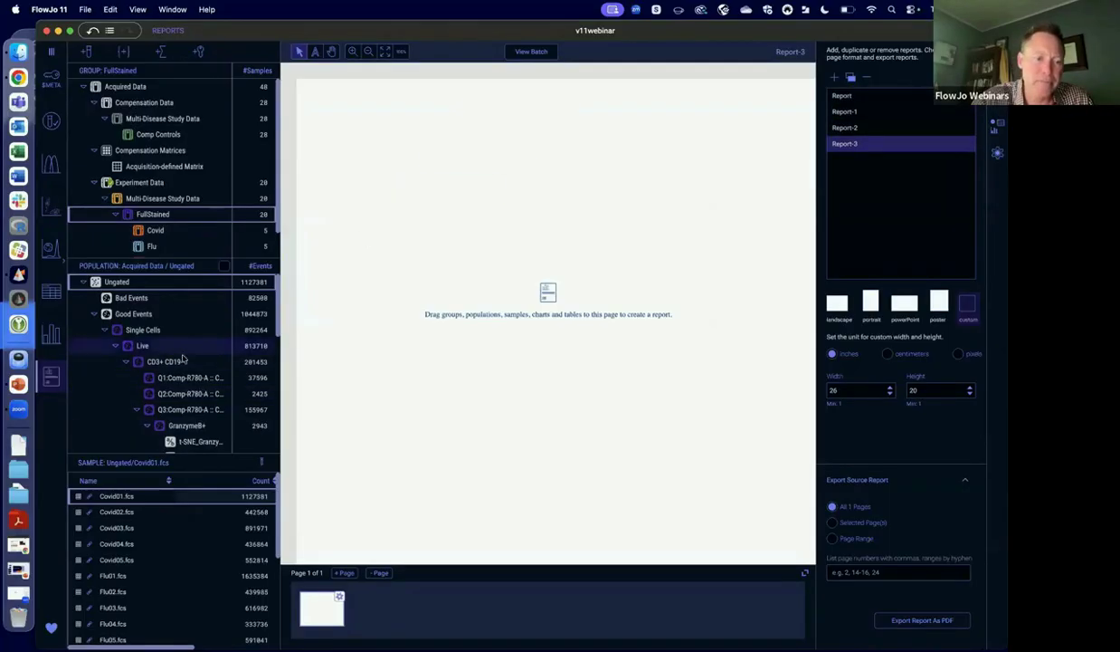
left_click_drag(164, 363, 445, 234)
left_click(554, 342)
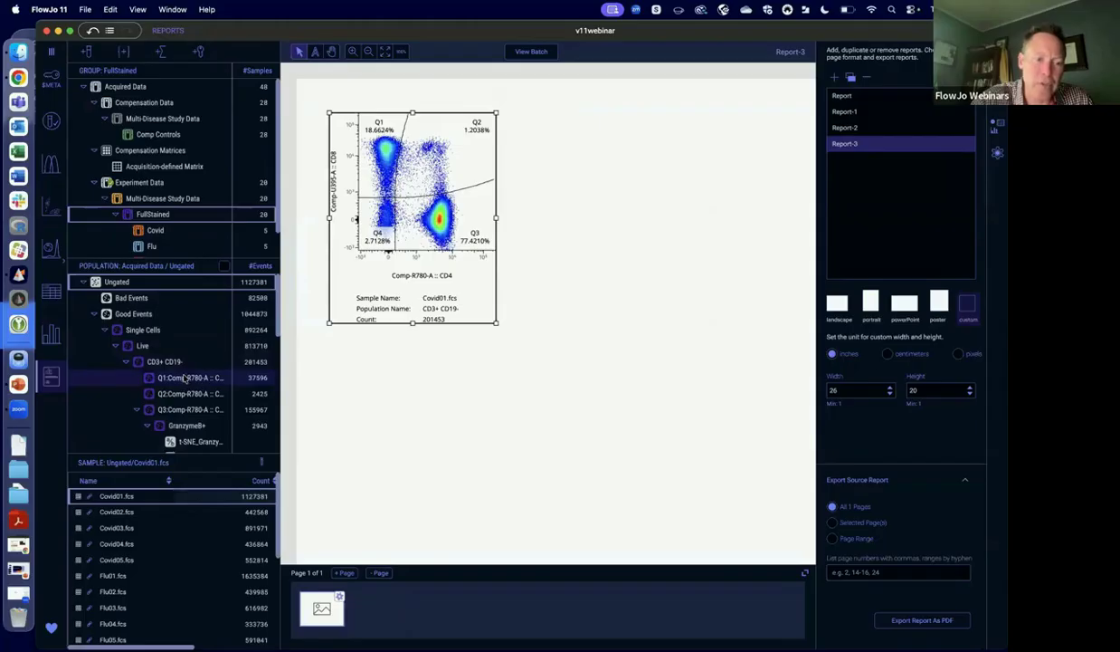
left_click_drag(184, 379, 396, 238)
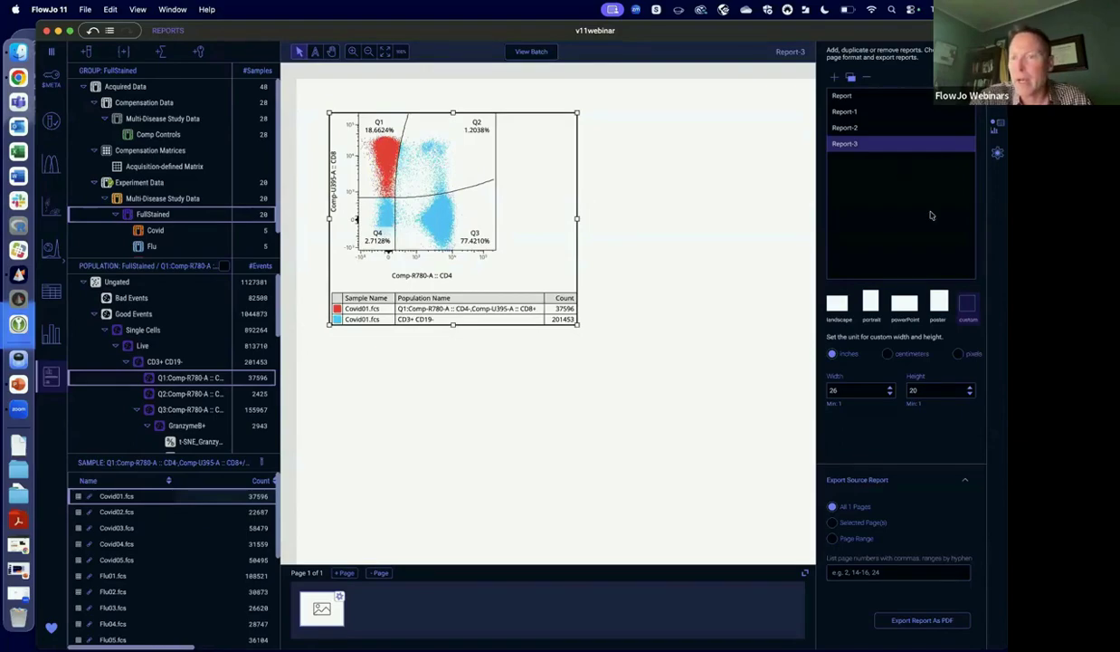
Add a second page to the report and place the workbench's Chart on it.
left_click(345, 573)
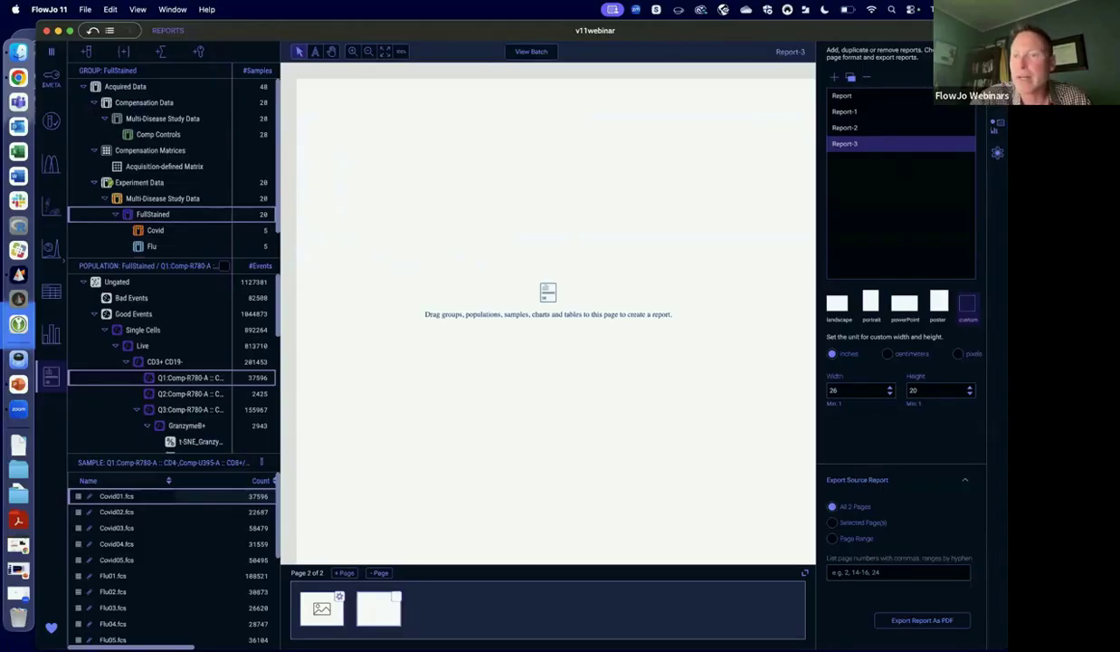
left_click(996, 131)
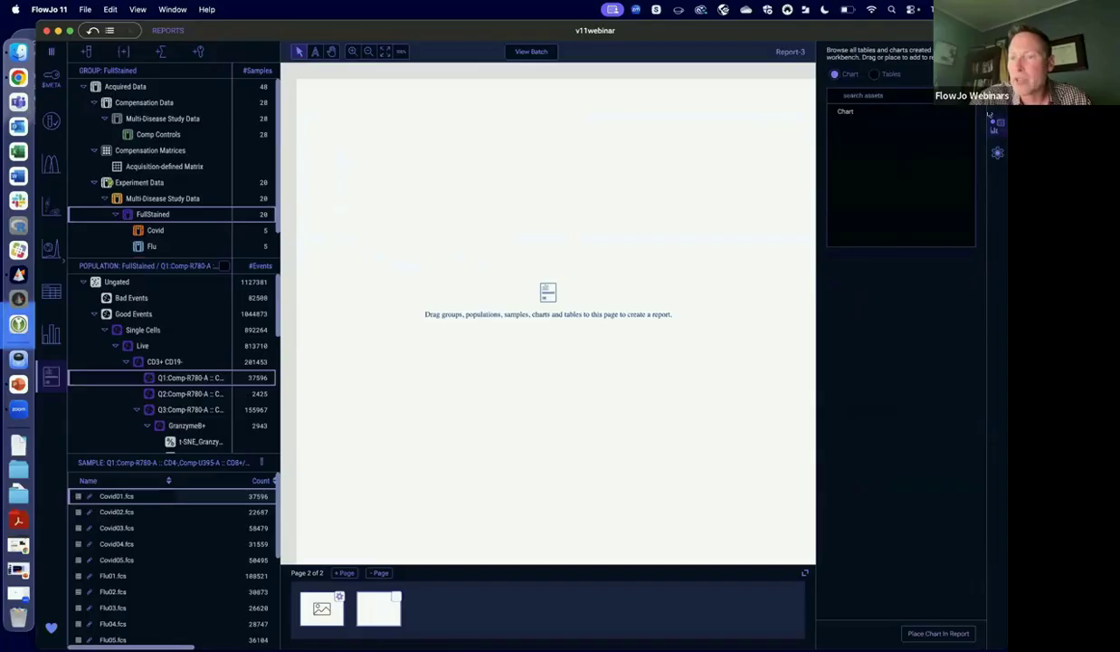
left_click_drag(869, 111, 412, 135)
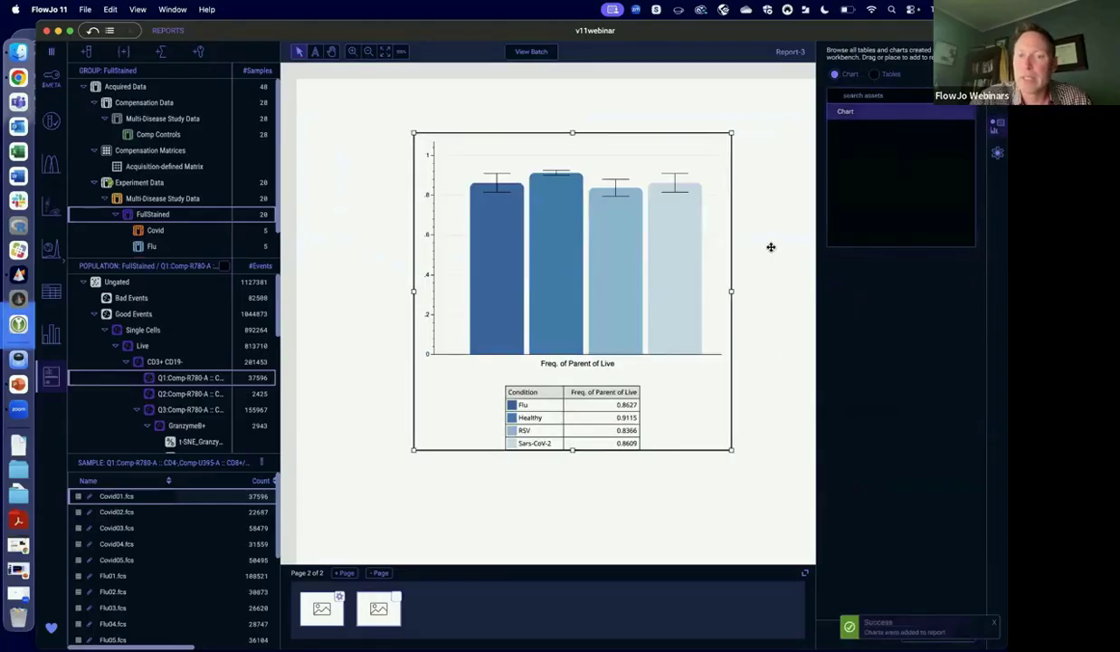
Add the workbench's Table and a CD3+ CD19- population plot beside the chart on the second report page.
left_click(384, 52)
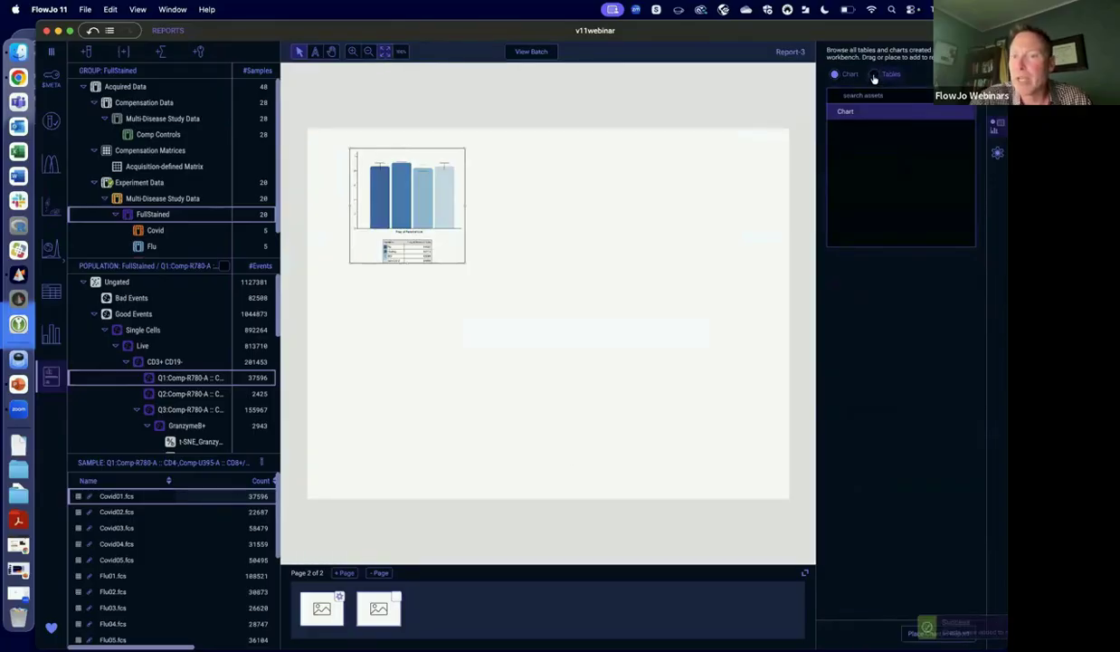
left_click(877, 75)
left_click_drag(848, 112, 489, 172)
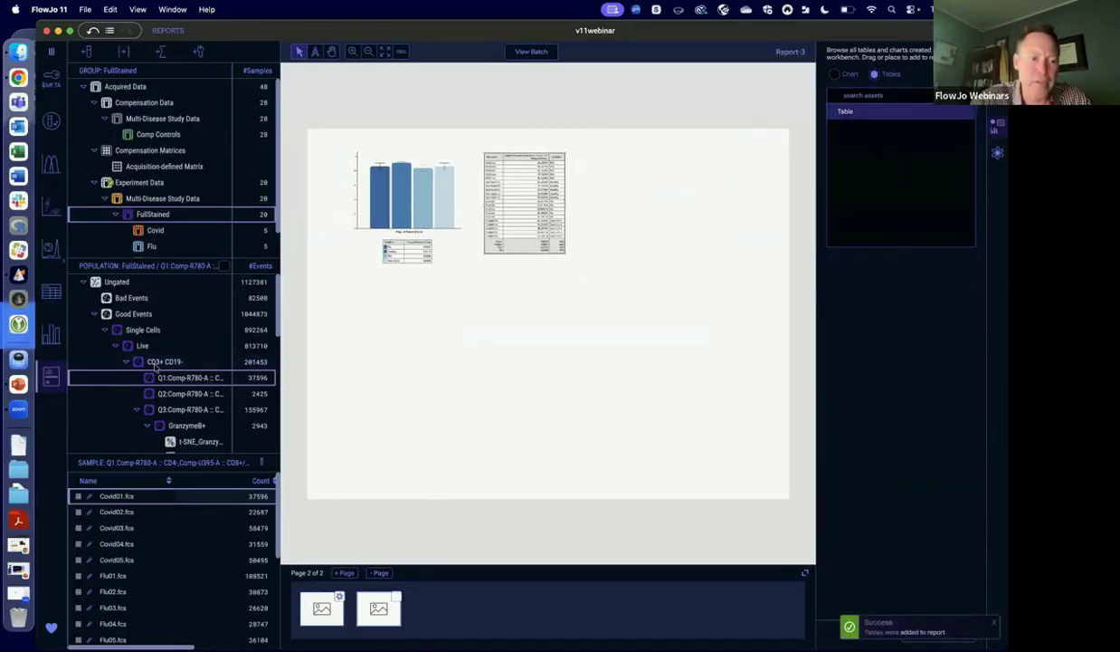
left_click_drag(170, 363, 661, 192)
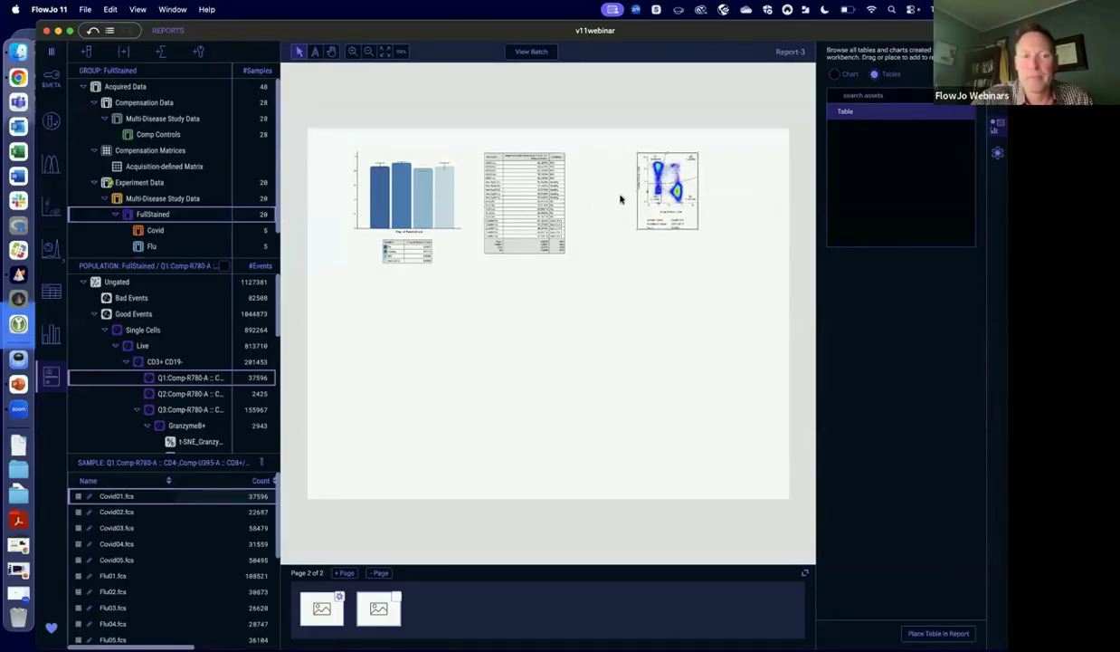
Delete the extra CD3+ CD19- plot shown on the first page and set the batch layout to 3 rows and 3 columns.
left_click(313, 605)
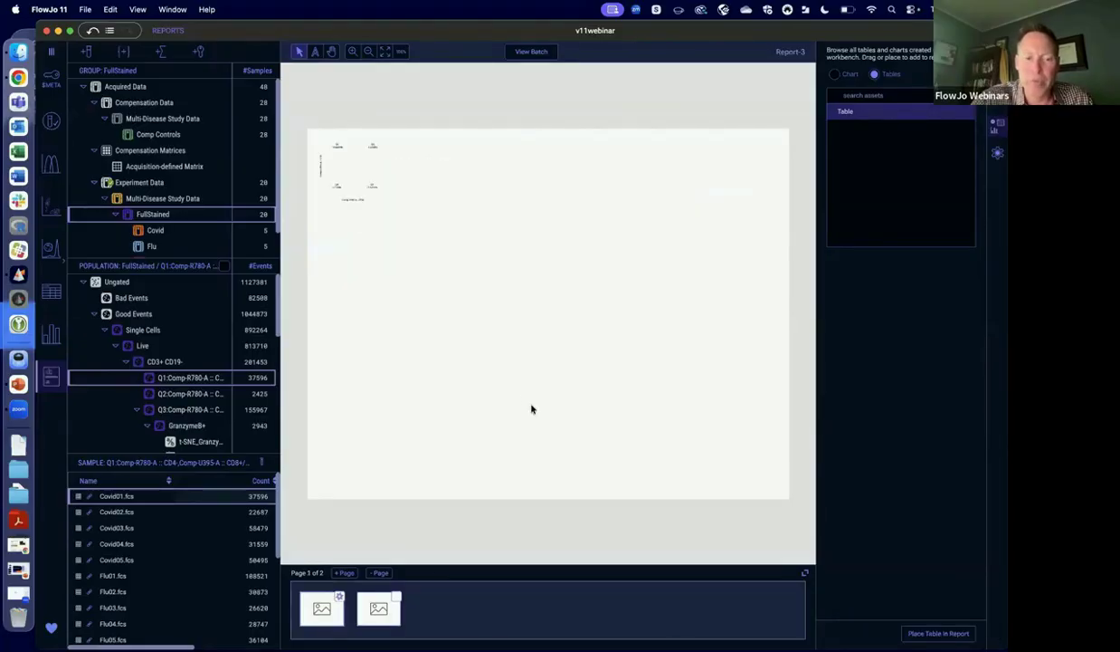
left_click(996, 154)
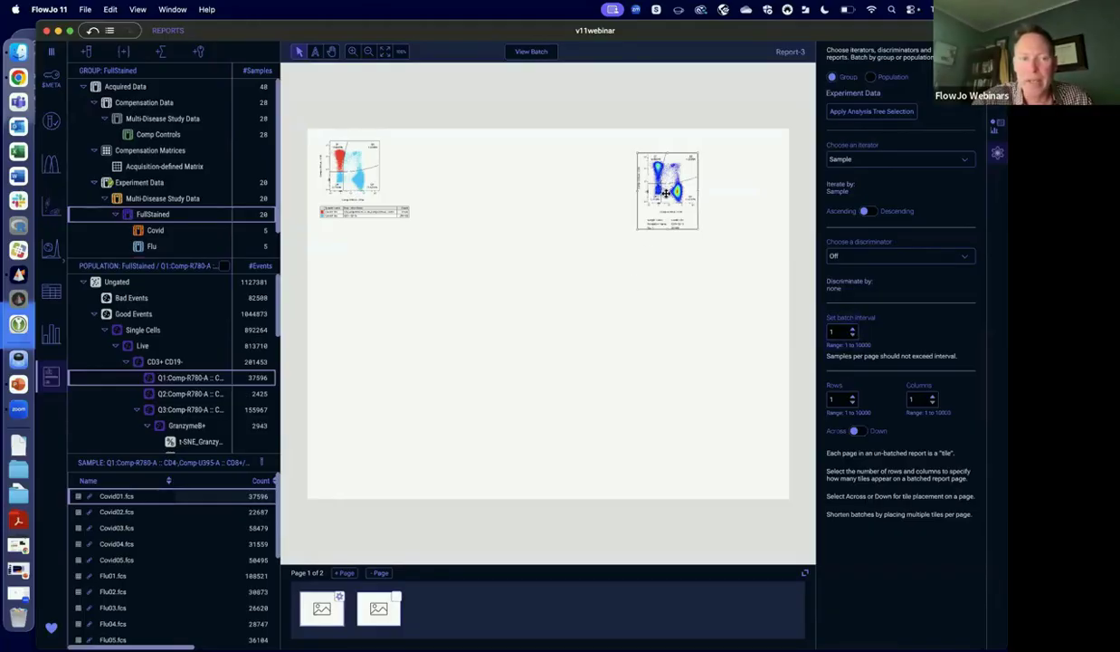
key("Delete")
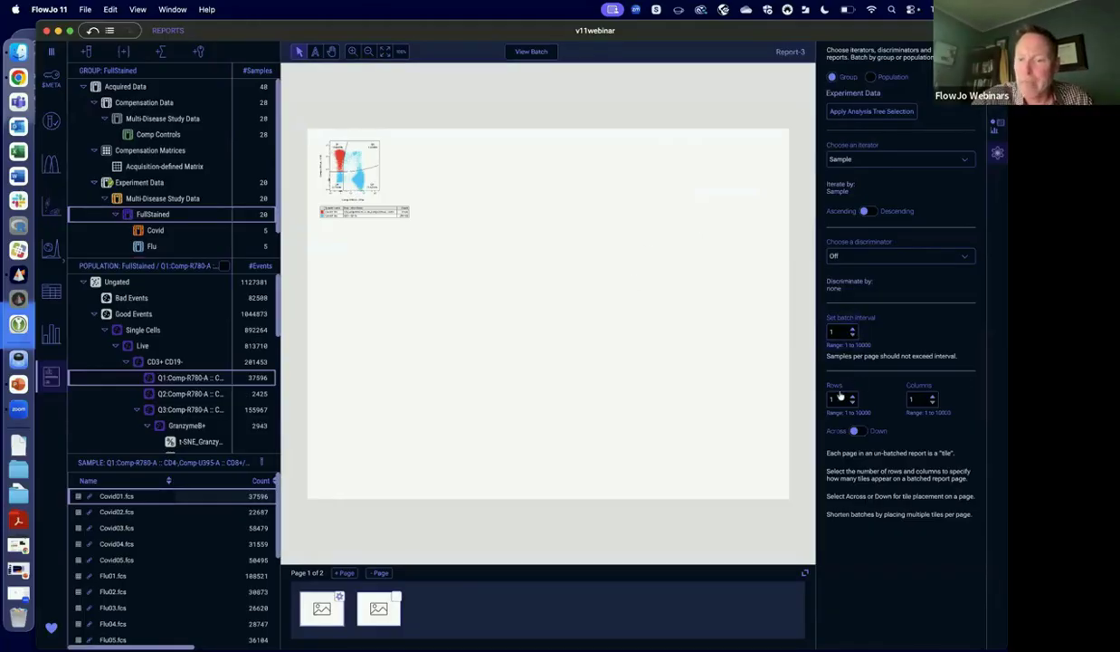
left_click(933, 397)
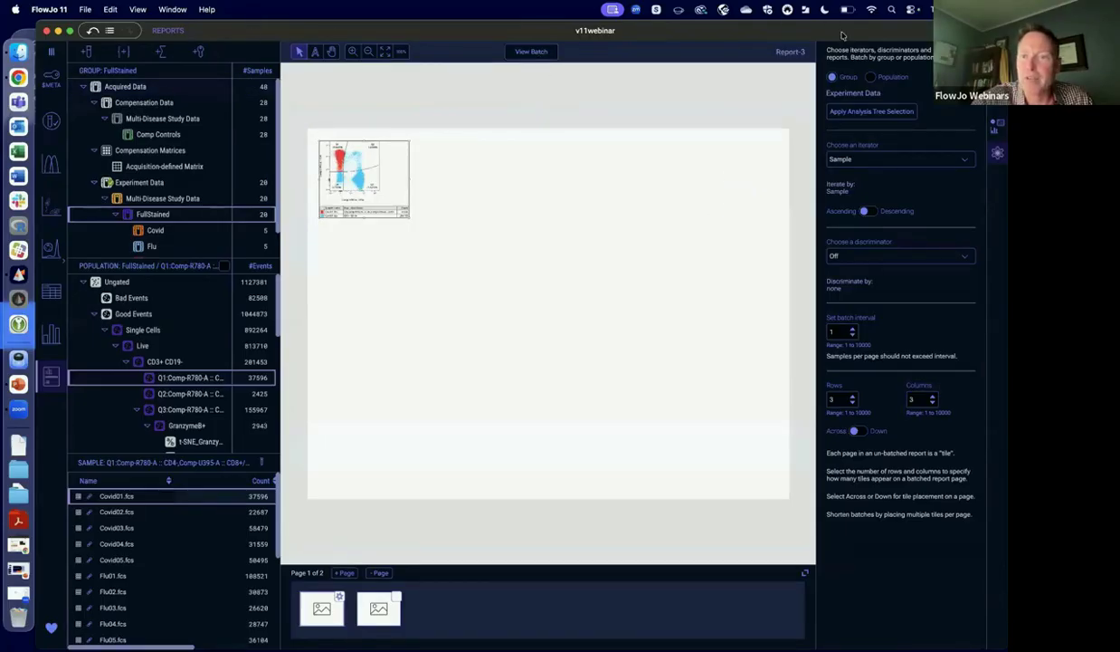
Generate the batch report iterated by sample and look through its pages to the last one.
left_click_drag(851, 31, 852, 79)
left_click(524, 99)
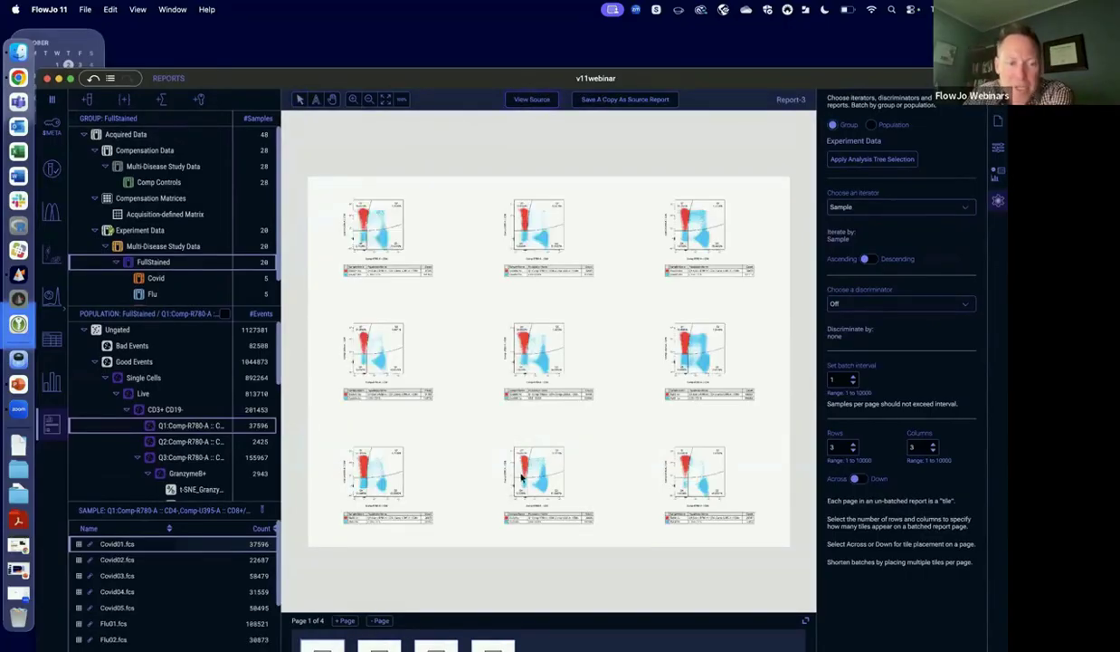
left_click(103, 543)
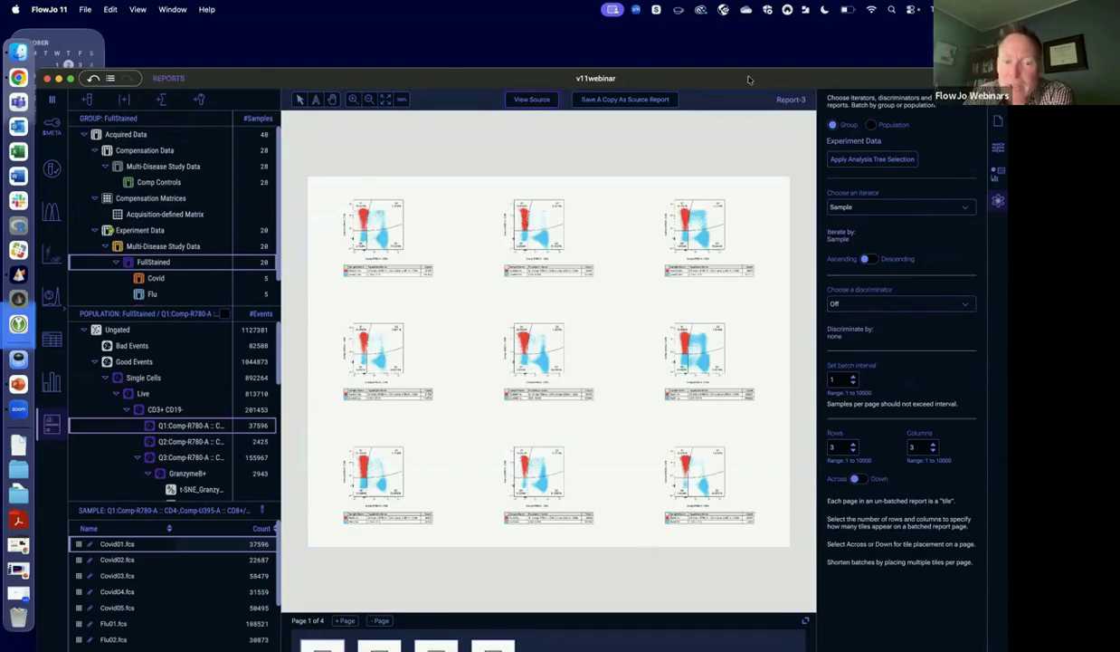
left_click_drag(748, 79, 748, 32)
left_click(377, 609)
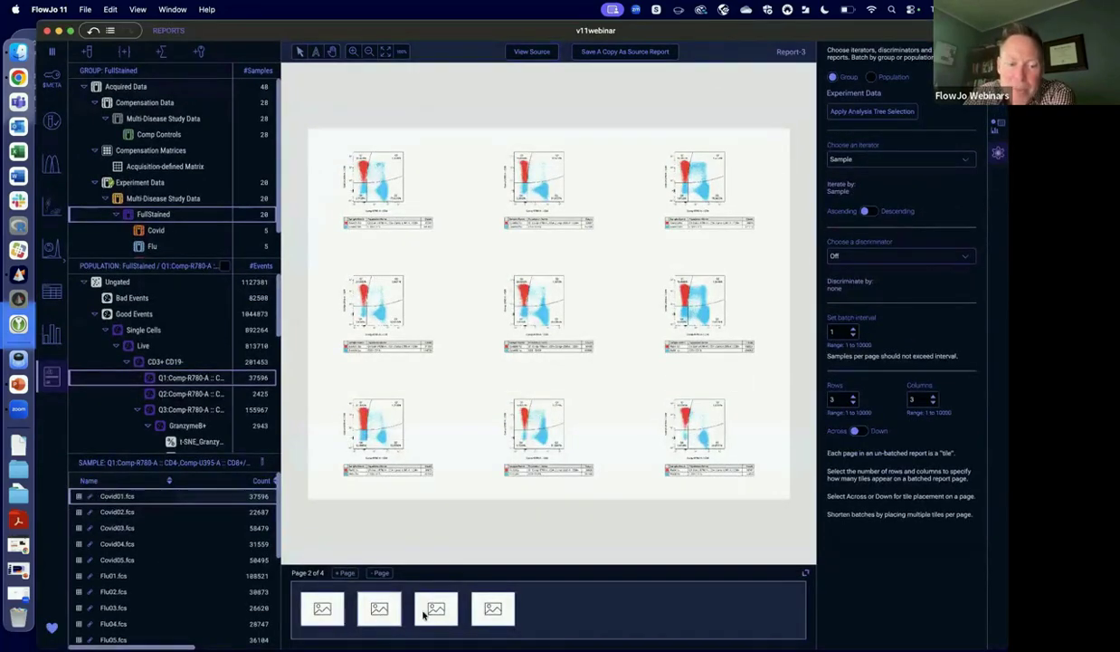
left_click(425, 612)
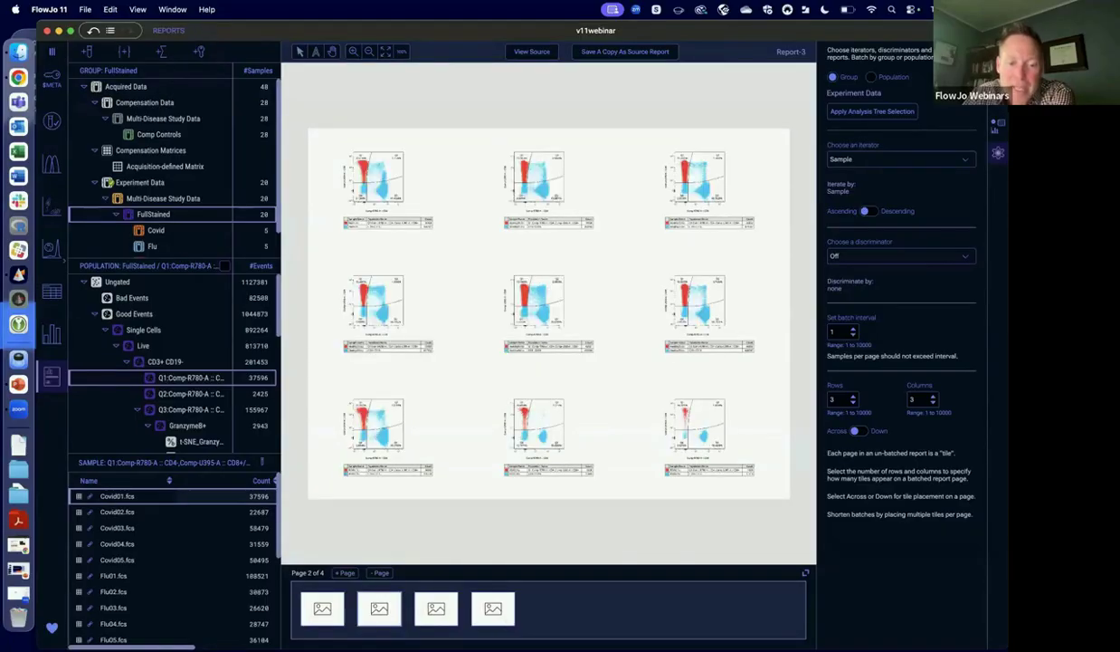
left_click(493, 608)
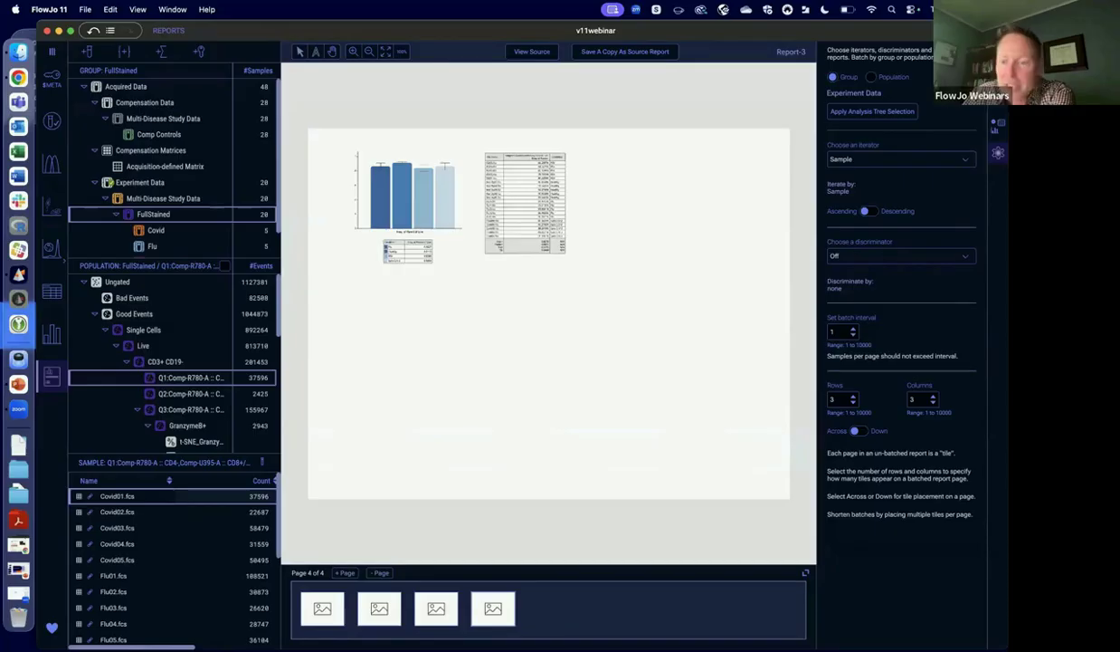